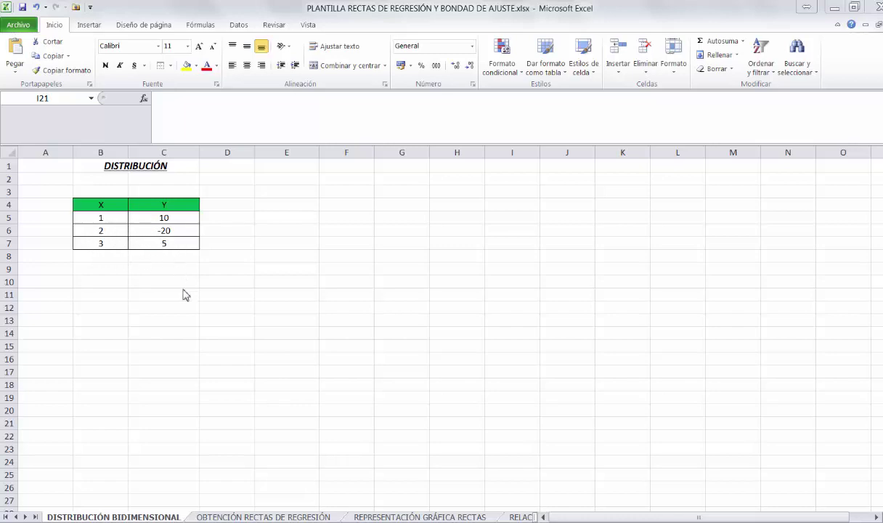
- On the OBTENCIÓN RECTAS DE REGRESIÓN sheet, total the X and Y columns of the Y/X table in B12 and C12 with SUMA
click(260, 516)
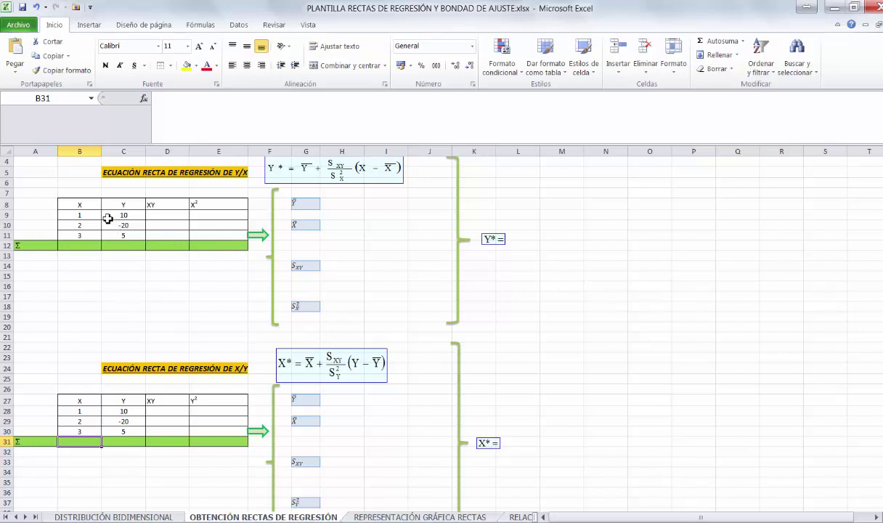
click(83, 248)
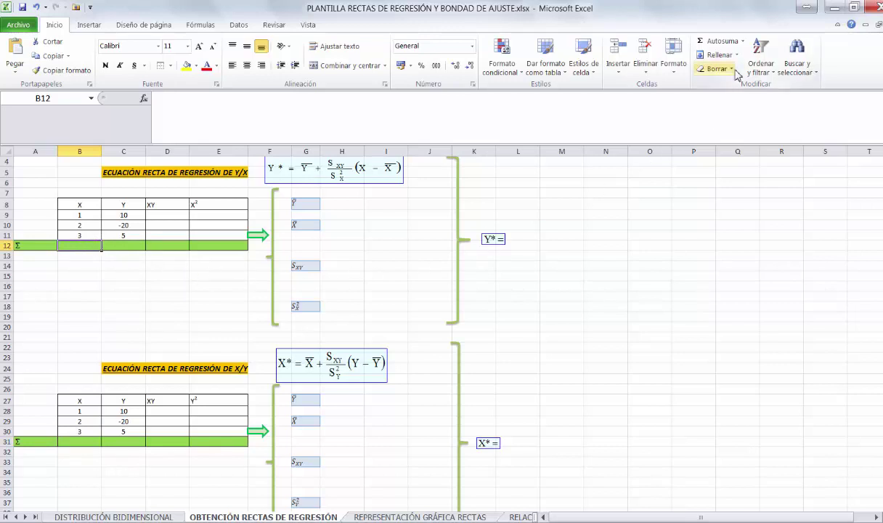
click(741, 42)
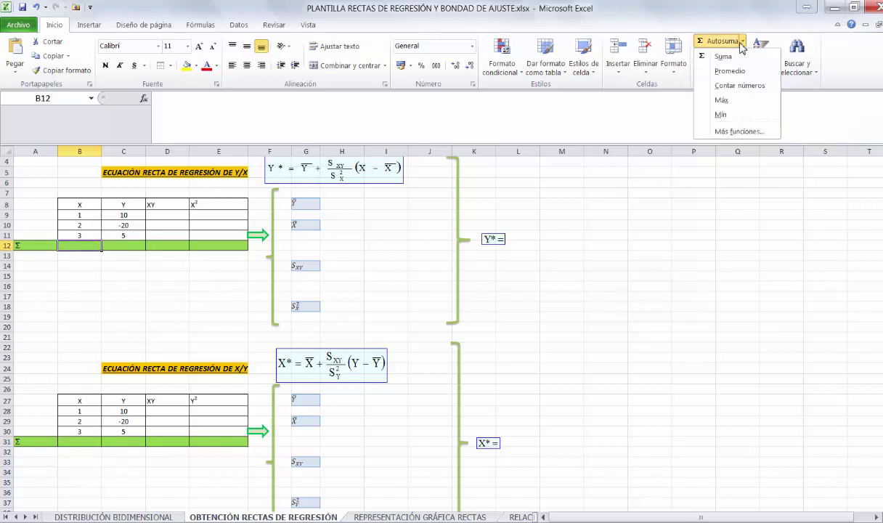
click(720, 57)
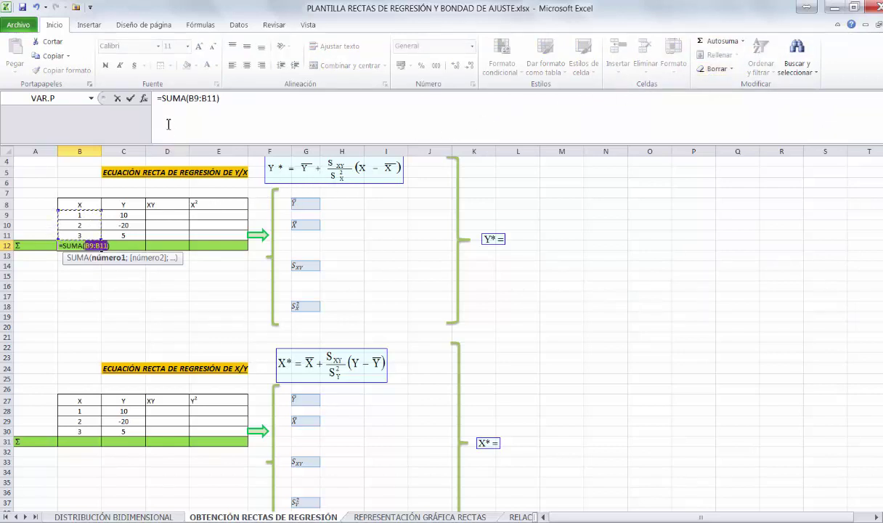
click(131, 99)
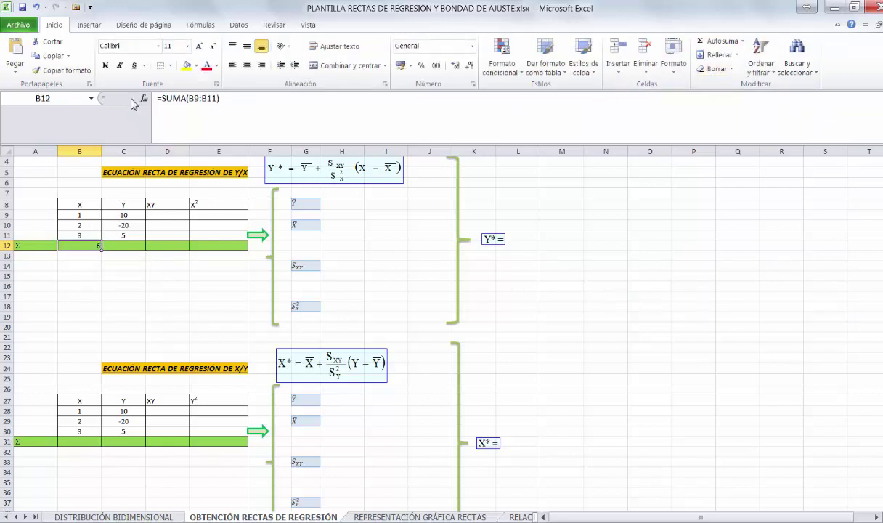
click(119, 248)
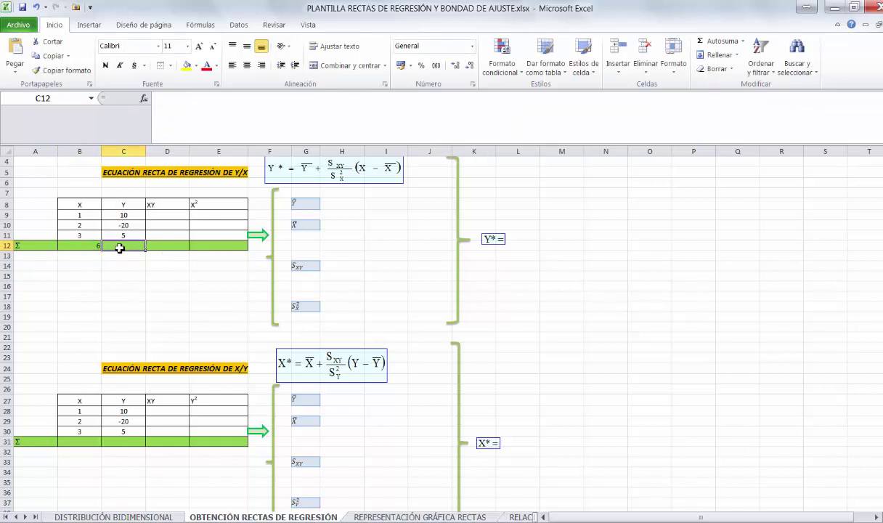
click(710, 43)
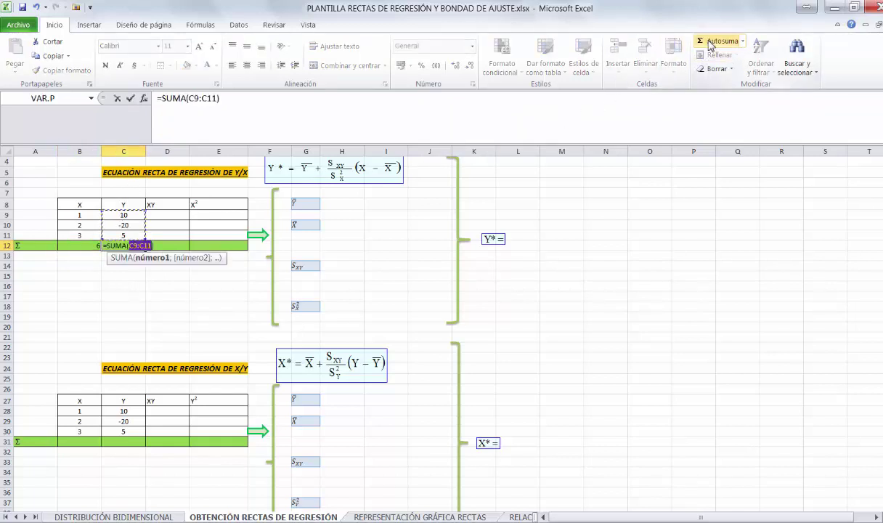
click(130, 100)
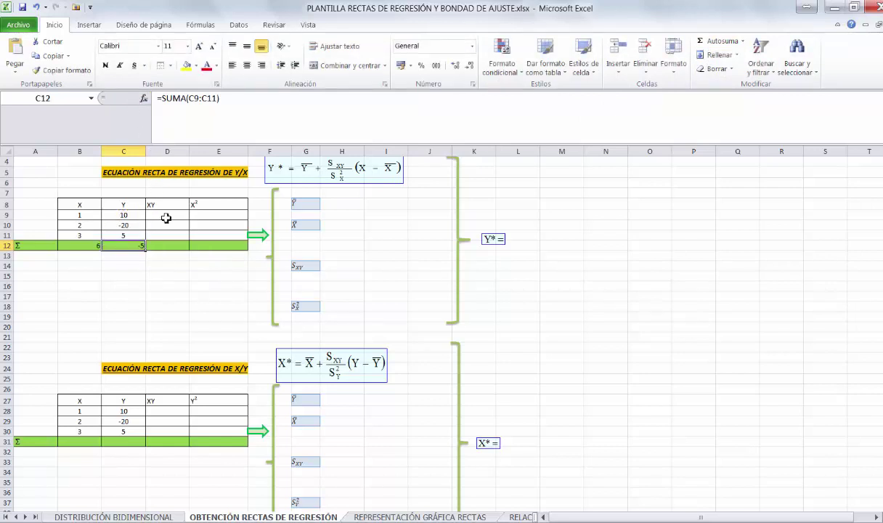
- Calculate the mean of X for the Y/X line in H10 with the formula =B12/3
click(334, 227)
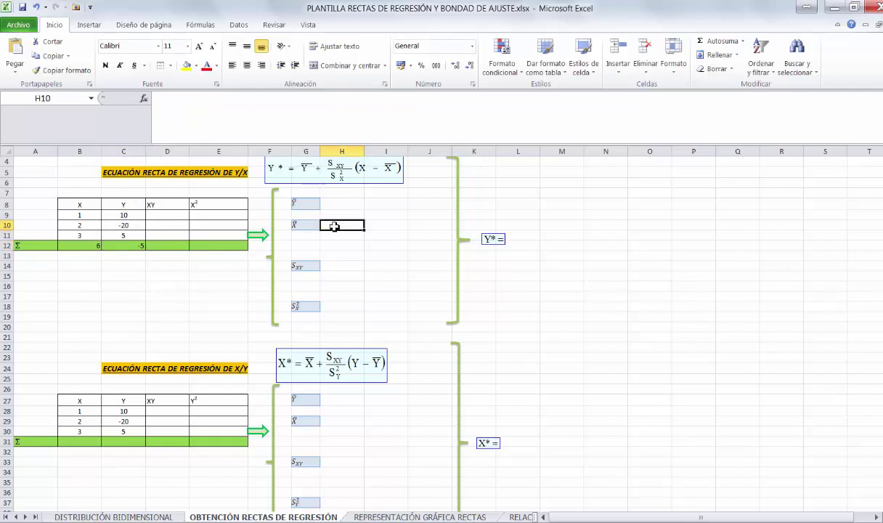
text(=)
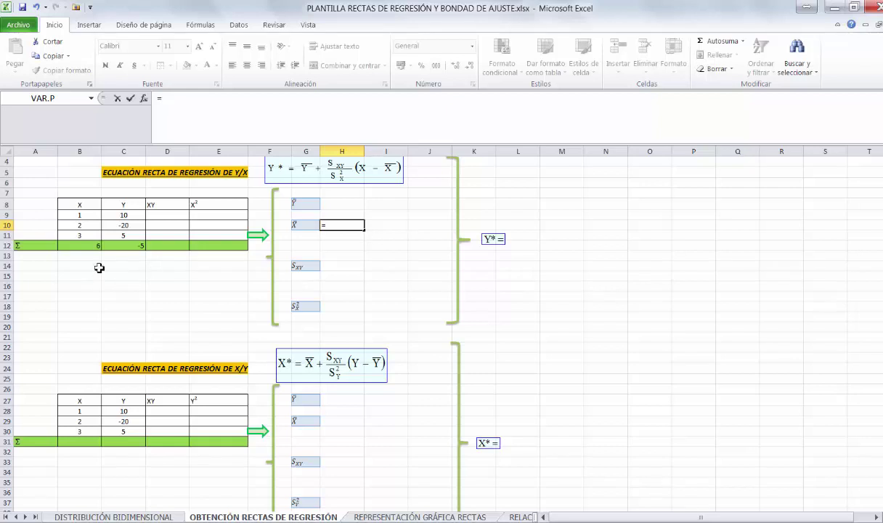
click(92, 247)
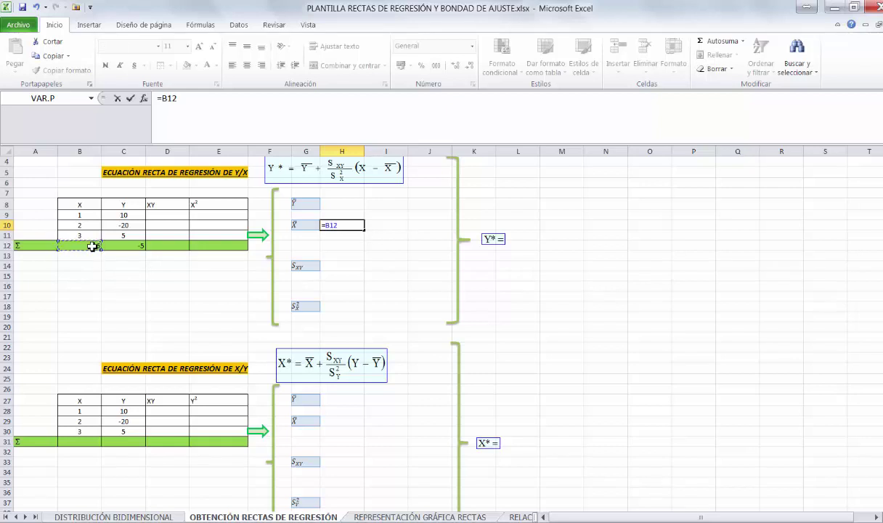
text(/3)
key(Return)
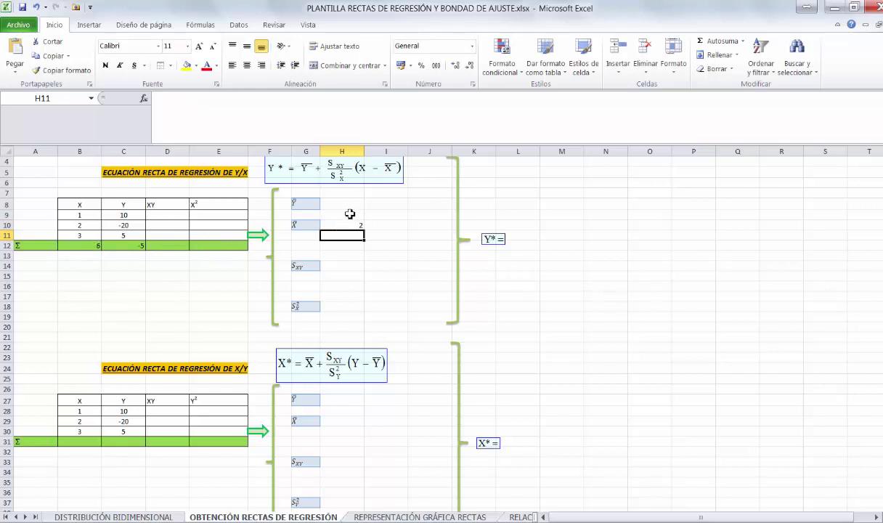
- Calculate the mean of Y for the Y/X line in H8 with the formula =C12/3
click(331, 203)
text(=)
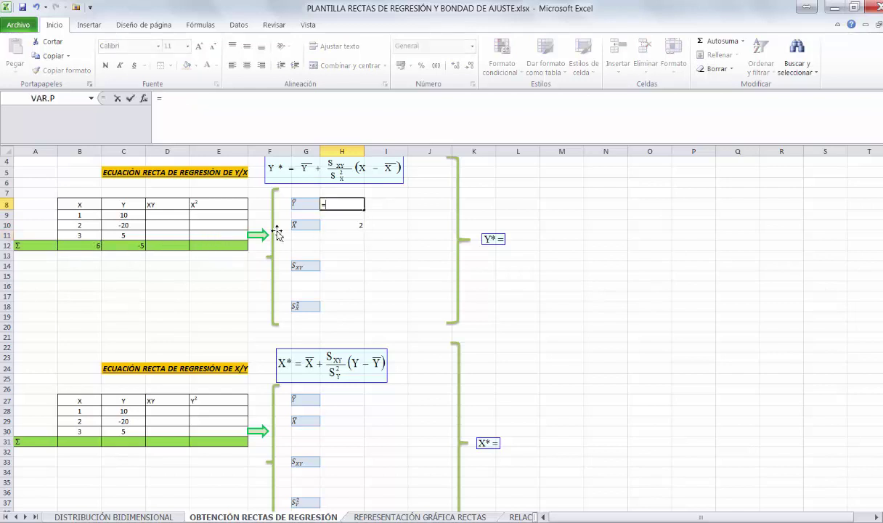
click(133, 244)
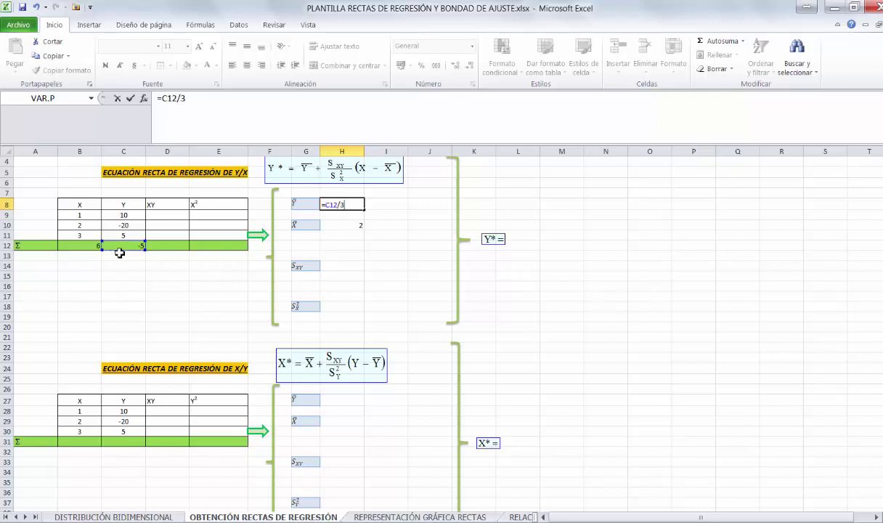
key(Return)
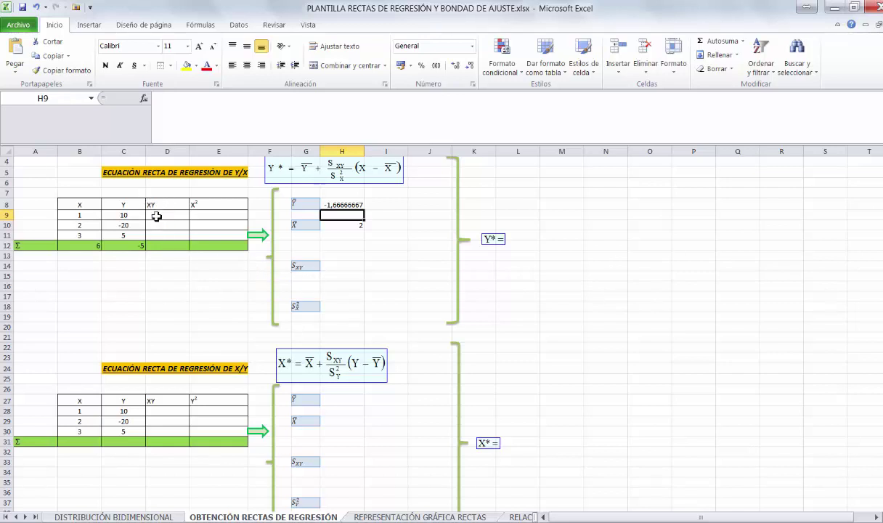
- Compute the first XY product of the Y/X table in D9 with the formula =B9*C9
click(161, 216)
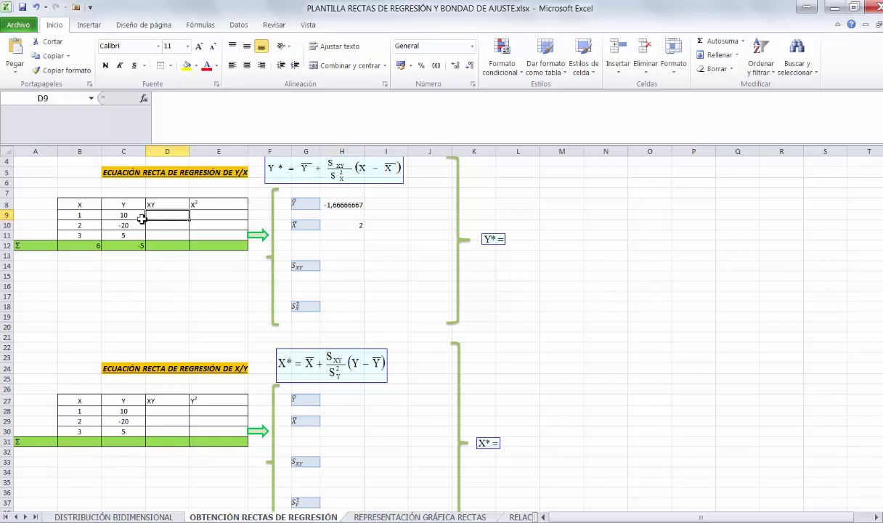
text(=)
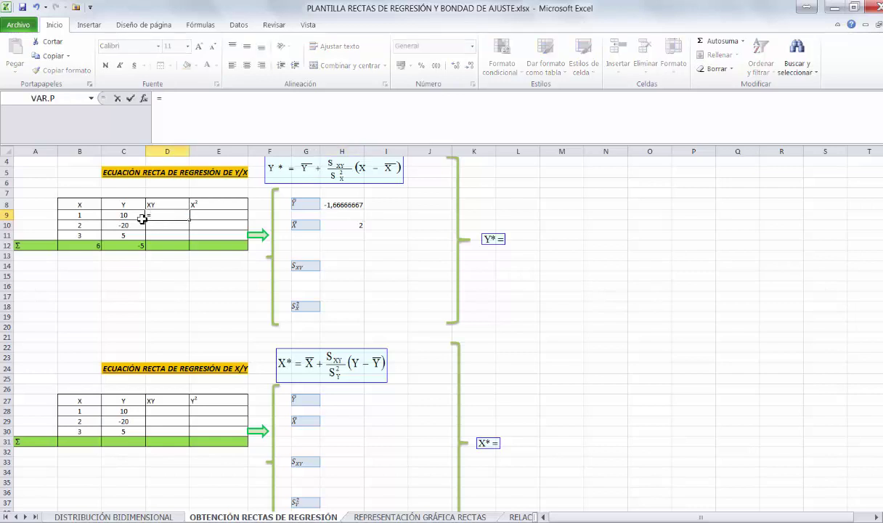
click(87, 215)
text(*)
click(108, 215)
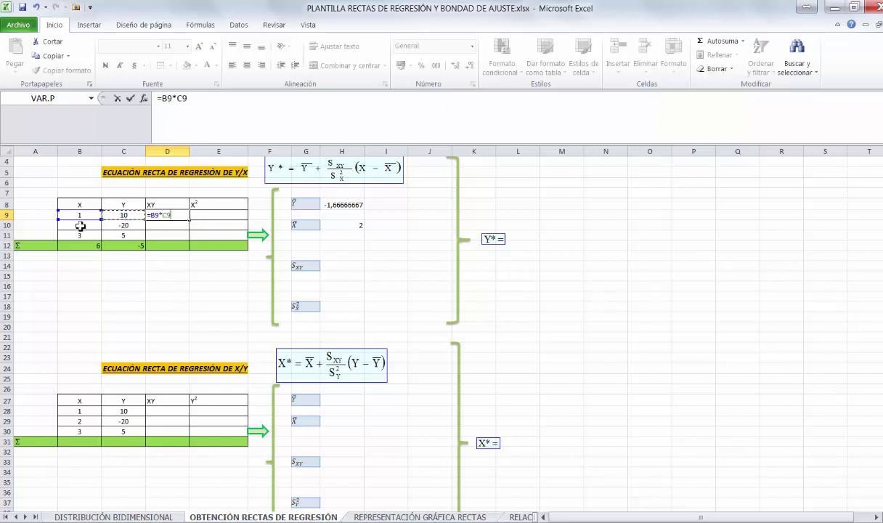
key(Return)
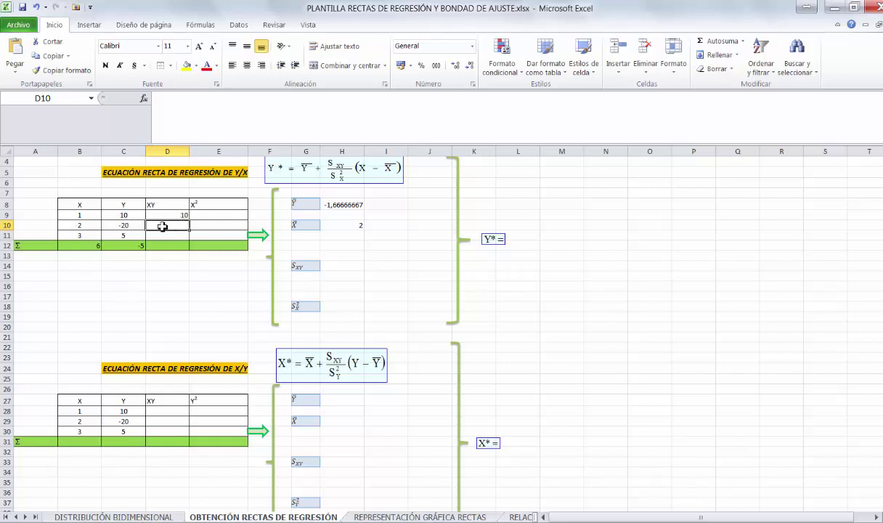
- Compute the second XY product of the Y/X table in D10 with the formula =B10*C10
text(=)
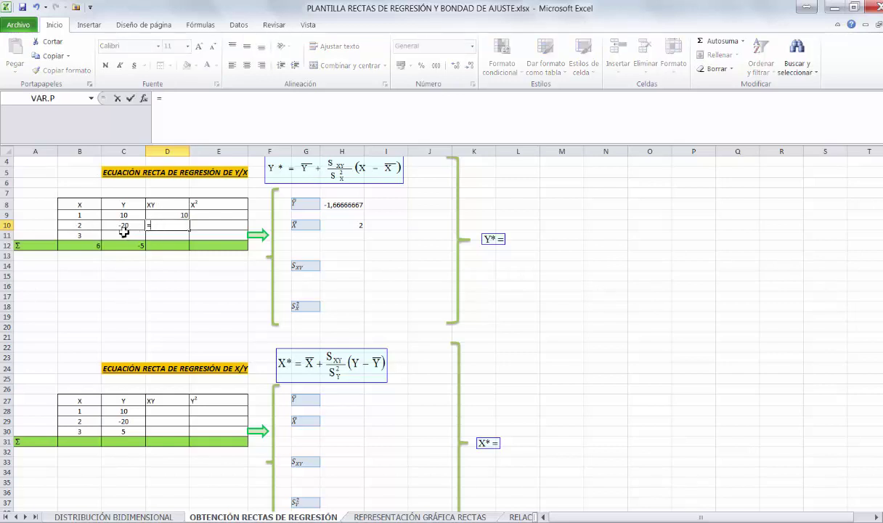
click(84, 226)
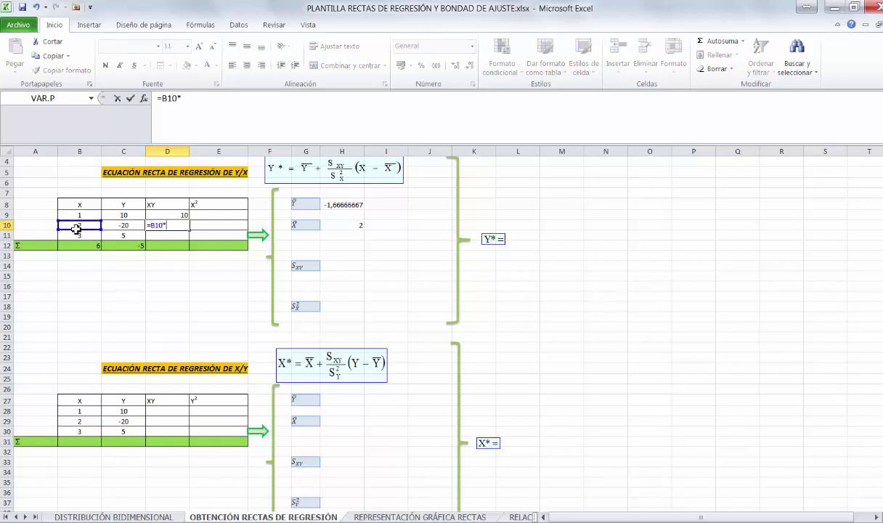
text(*)
click(115, 229)
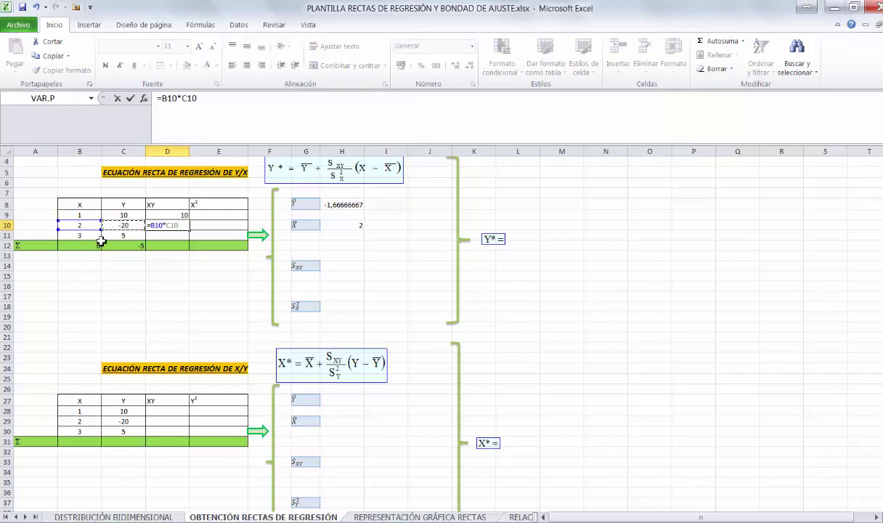
key(Return)
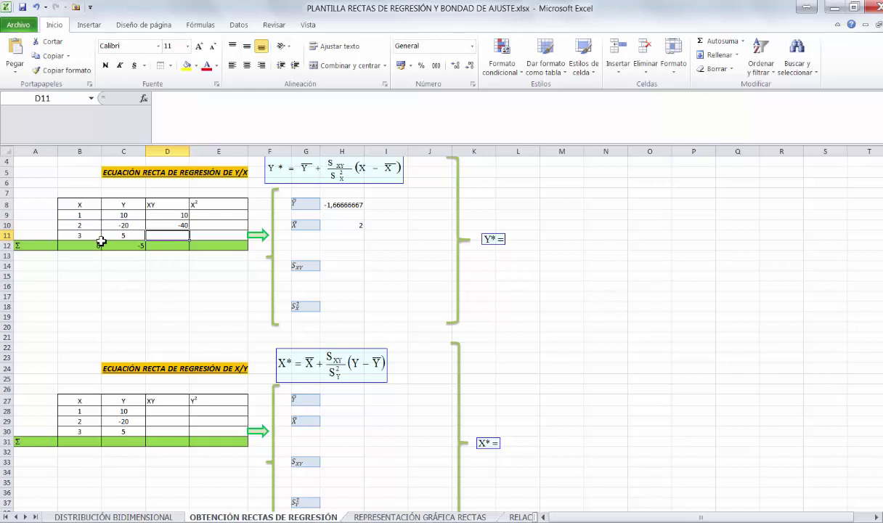
- Compute the third XY product in D11 as B11*C11 and total the XY column in D12 with =SUMA(D9:D11)
text(=)
click(92, 236)
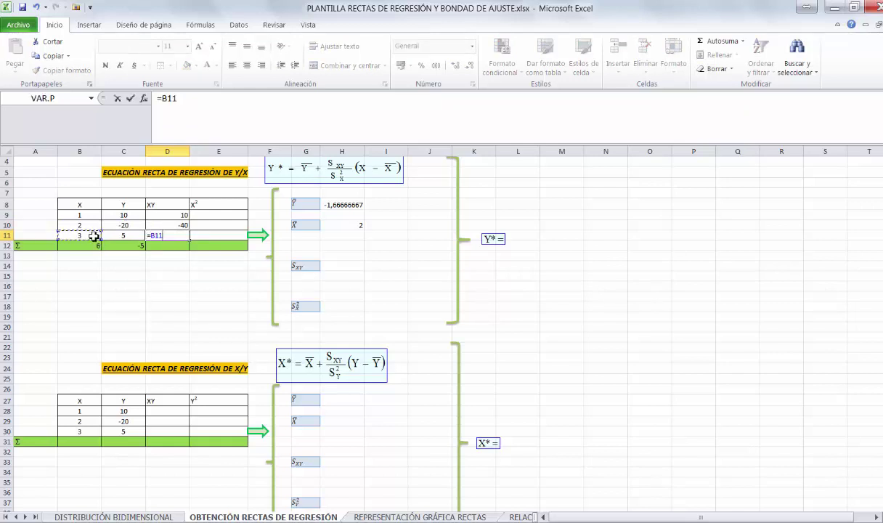
text(*)
click(125, 236)
key(Return)
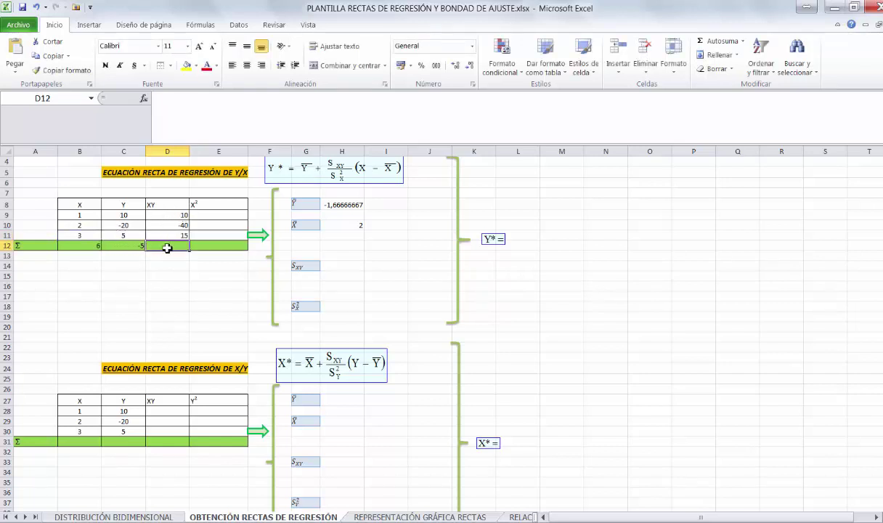
click(707, 45)
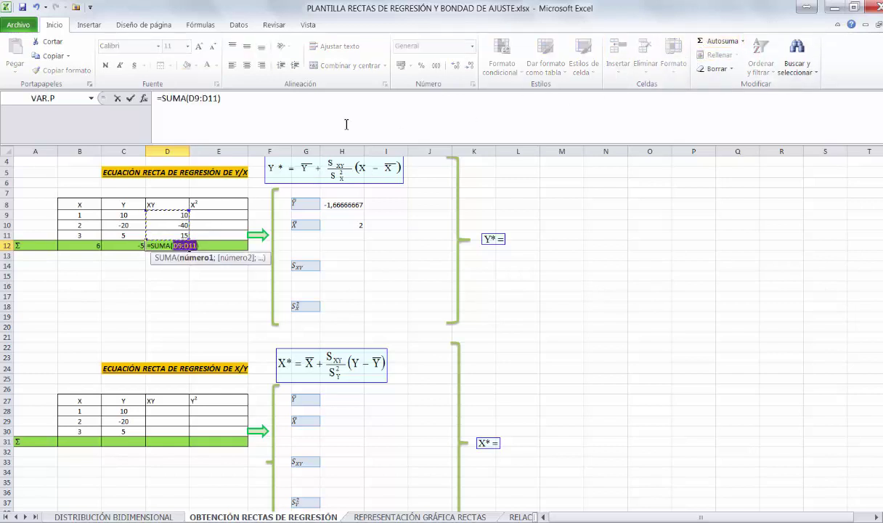
click(130, 98)
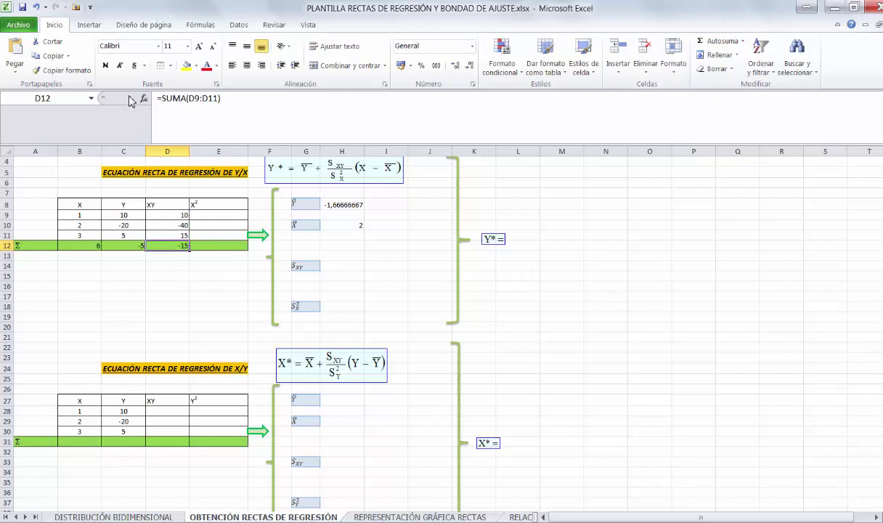
- Calculate the covariance Sxy of the Y/X line in H14 with the formula =(D12/3)-(H10*H8)
click(332, 268)
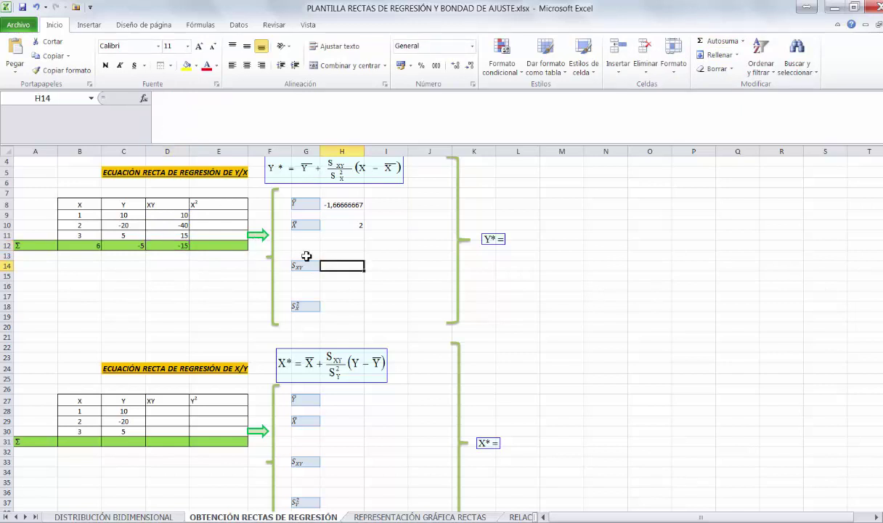
text(=)
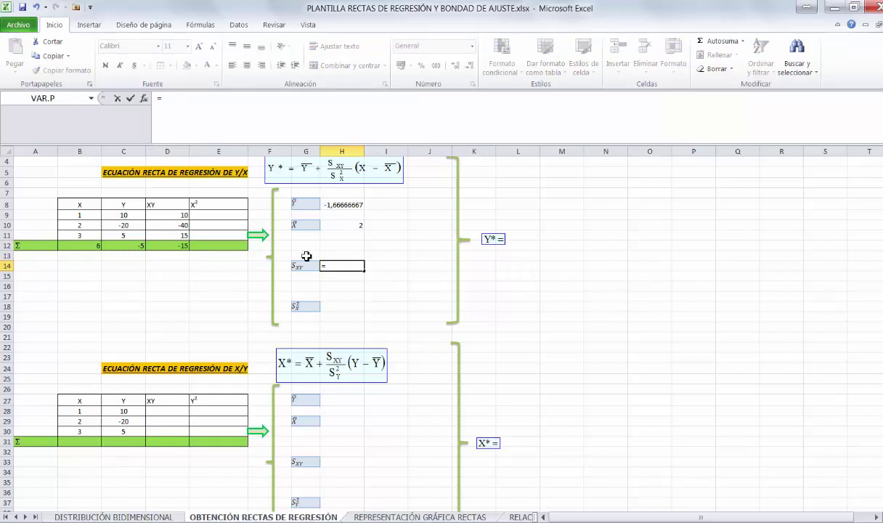
text(()
click(180, 245)
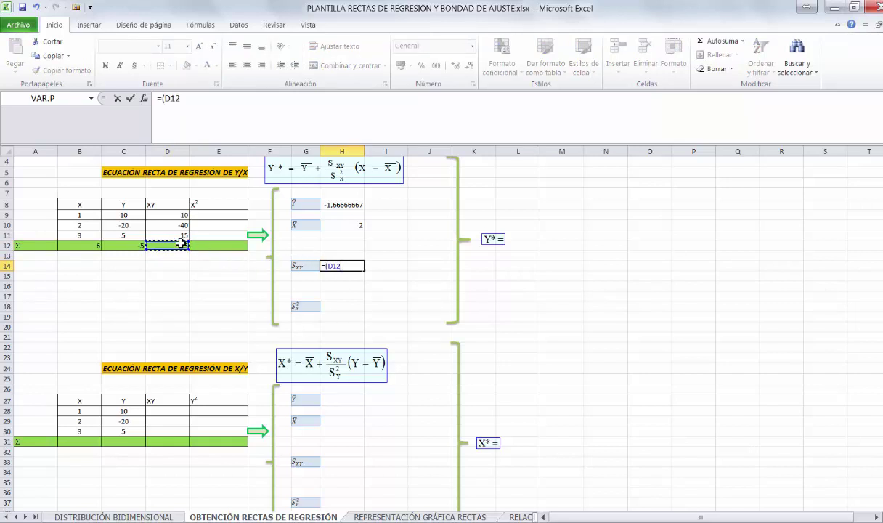
text(/3)-()
click(335, 224)
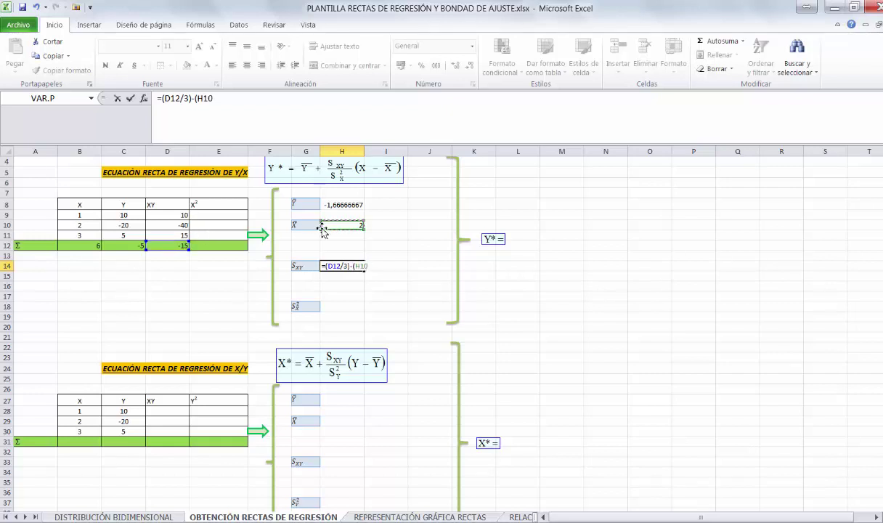
text(*)
click(323, 204)
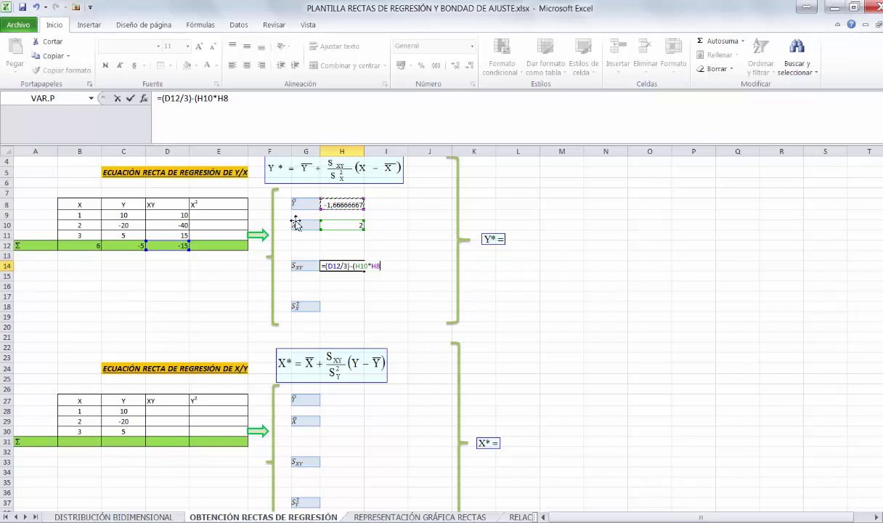
key(Return)
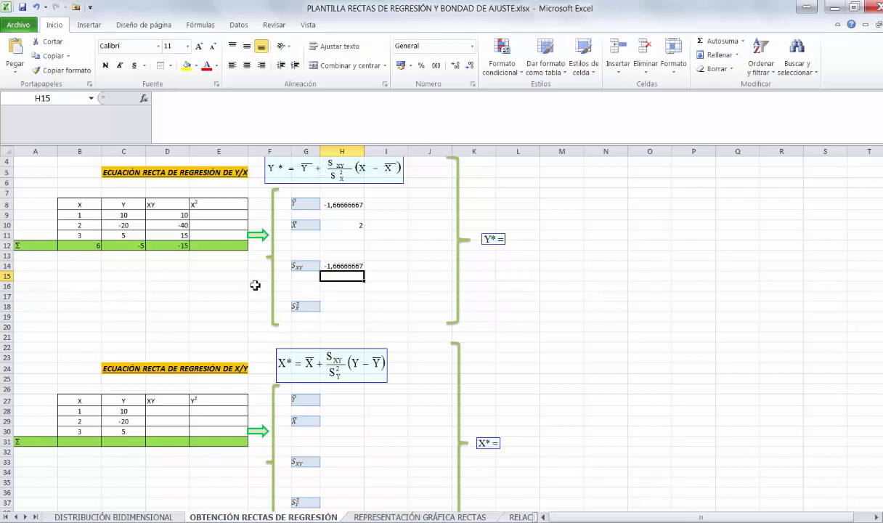
- Compute the first X² value of the Y/X table in E9 with the formula =B9^2
click(209, 204)
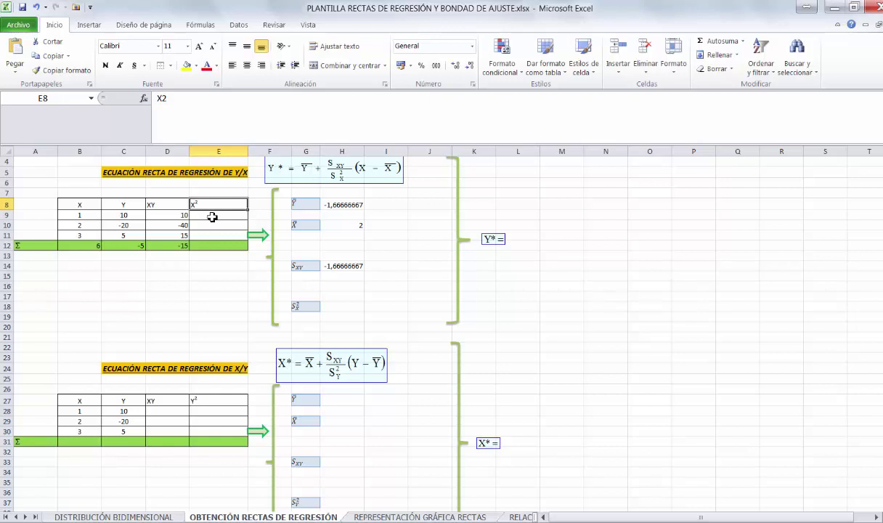
click(212, 216)
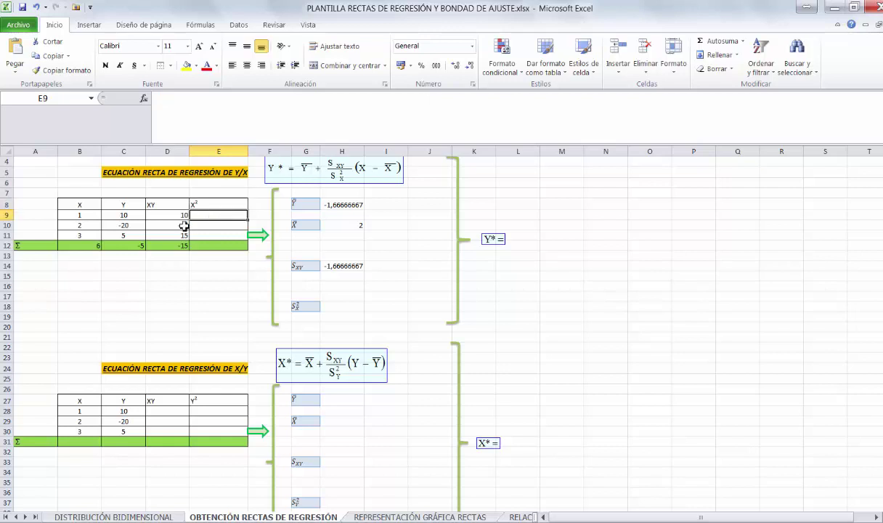
text(=)
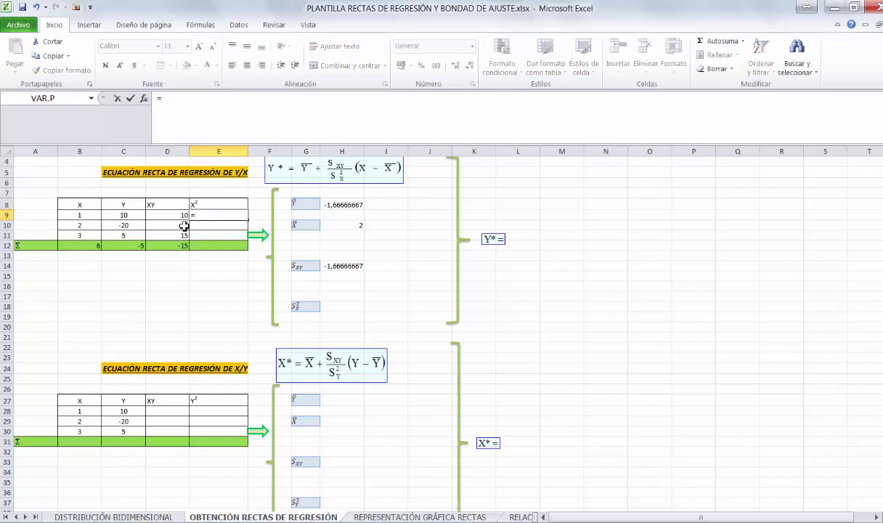
click(81, 215)
text(^2)
key(Return)
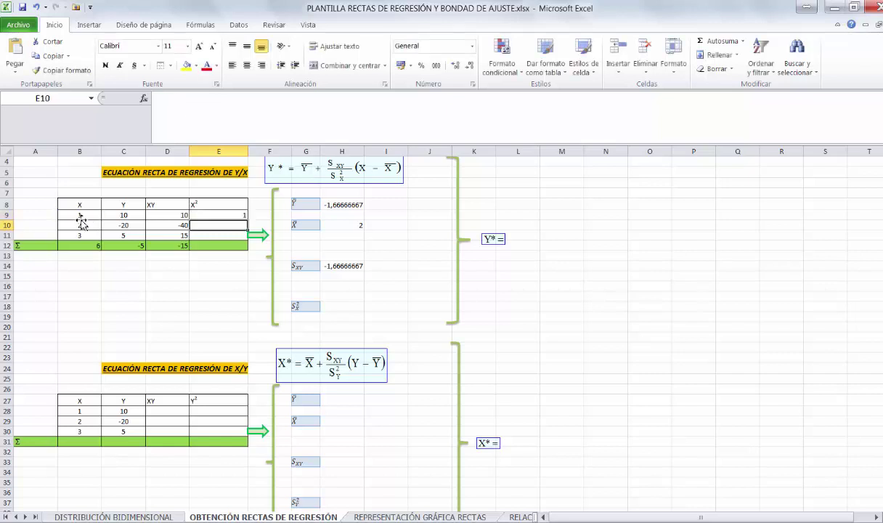
- Compute the second X² value of the Y/X table in E10 with the formula =B10^2
text(=)
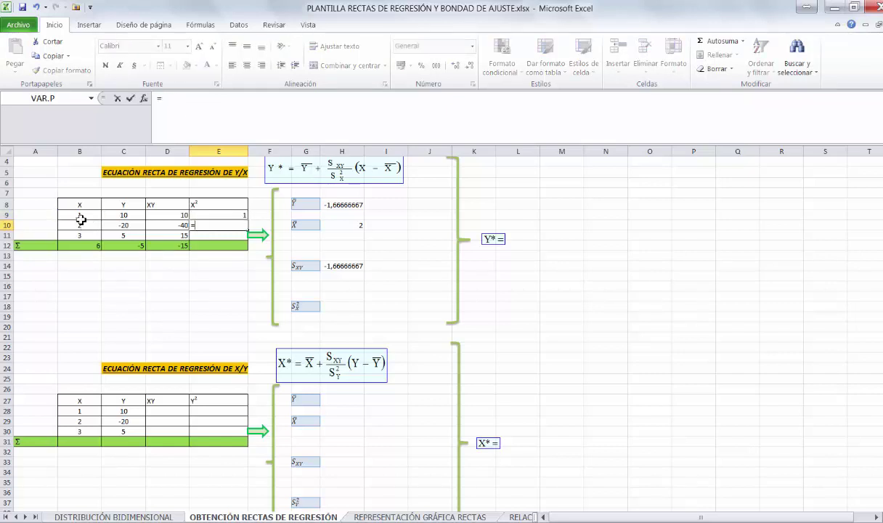
click(80, 224)
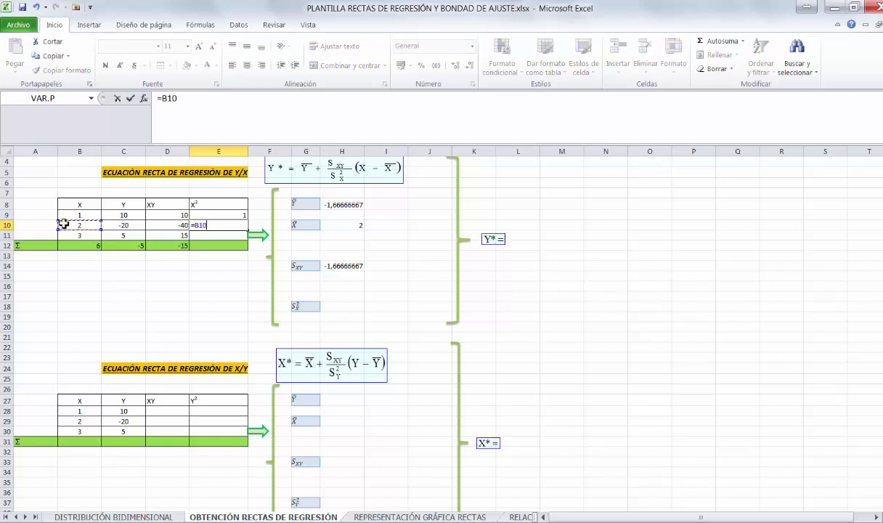
text(^2)
key(Return)
- Compute the third X² value in E11 as =B11^2 and total the X² column in E12 with =SUMA(E9:E11)
text(=)
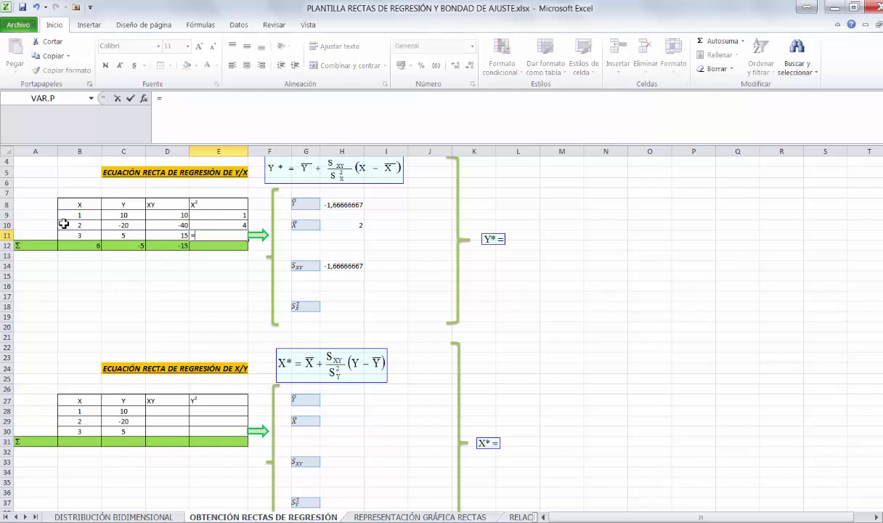
click(73, 231)
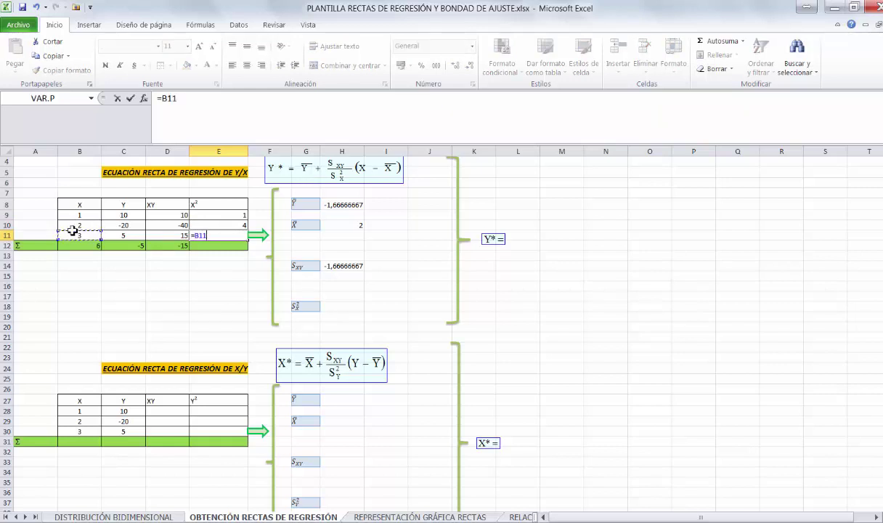
text(^2)
key(Return)
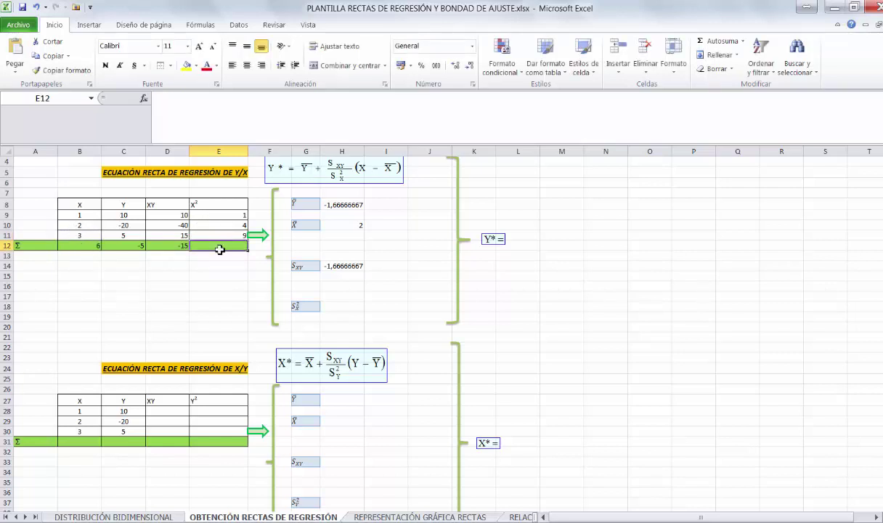
click(719, 43)
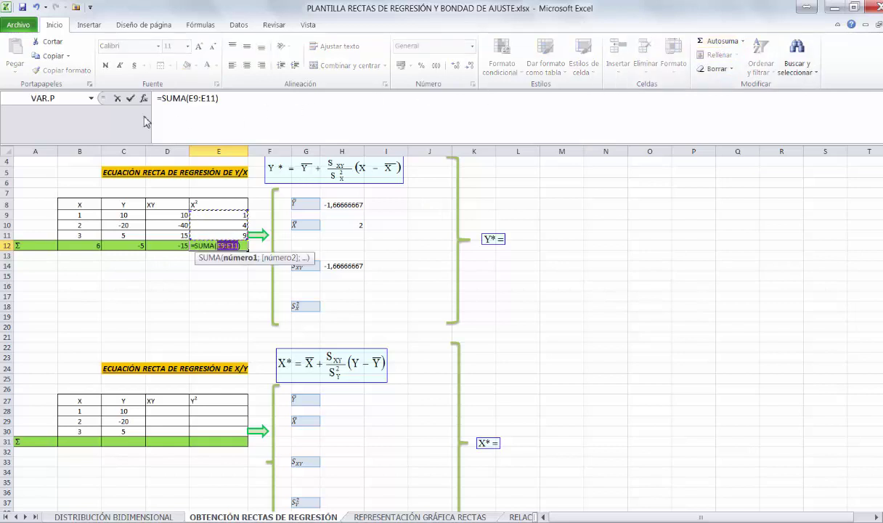
click(130, 101)
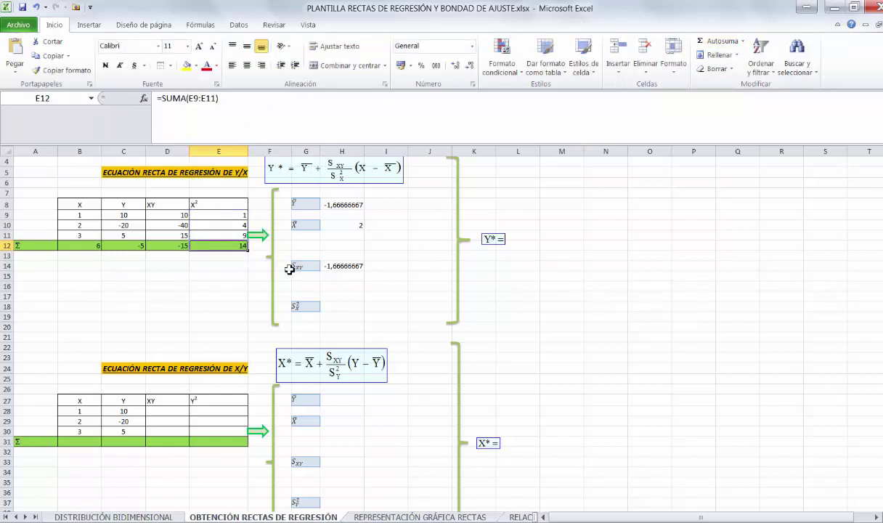
- Calculate the variance of X for the Y/X line in H18 with the formula =(E12/3)-(H10^2)
click(330, 306)
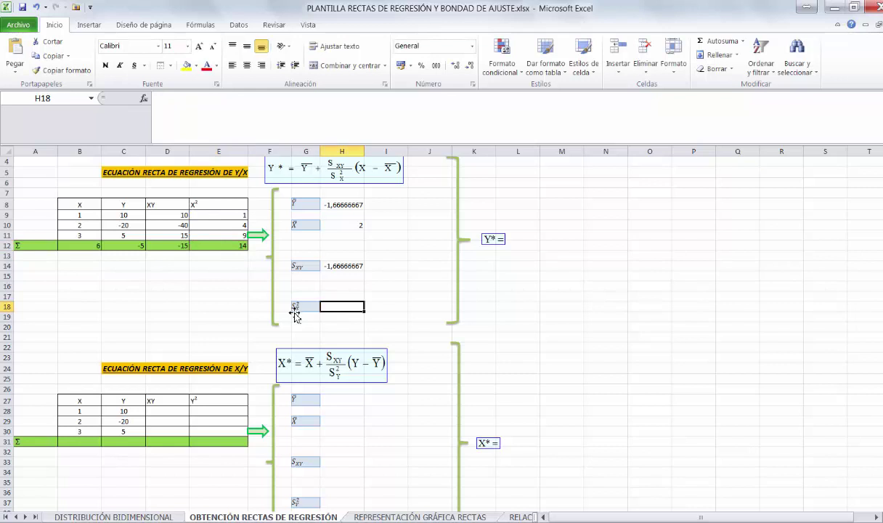
text(=()
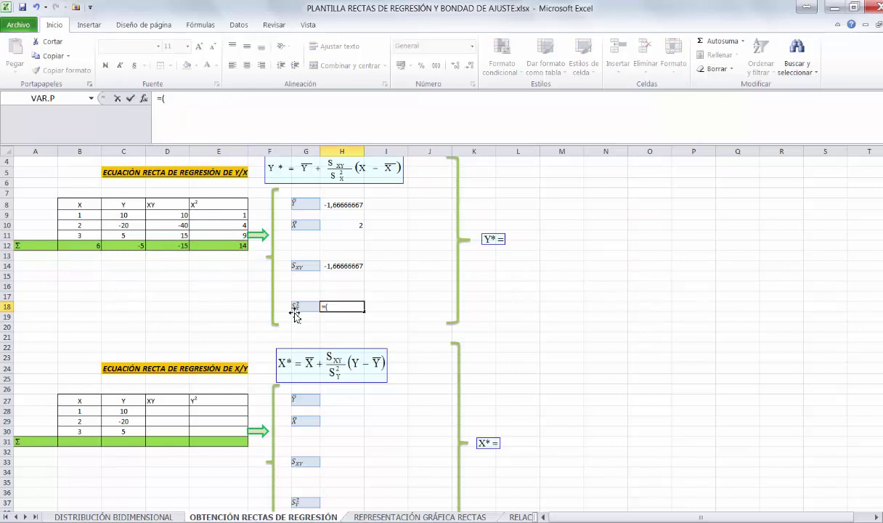
click(240, 245)
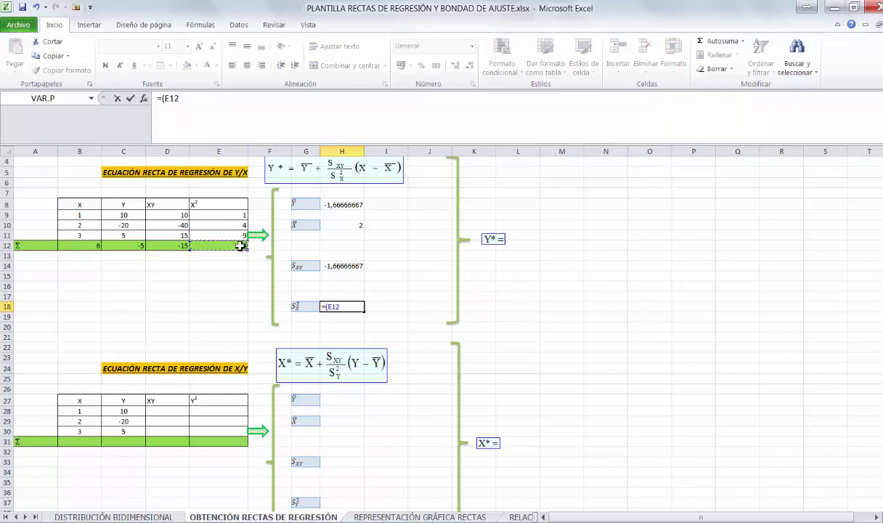
text(/3)-()
click(341, 226)
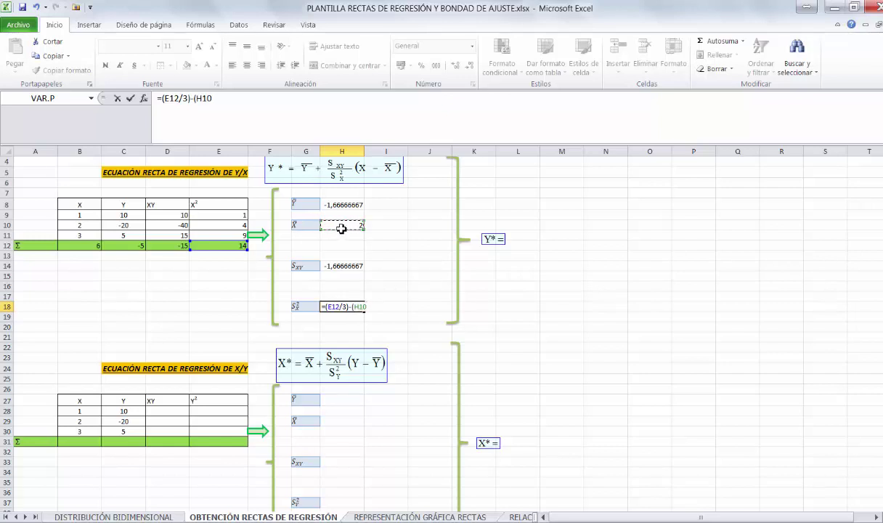
text(^2)
key(Return)
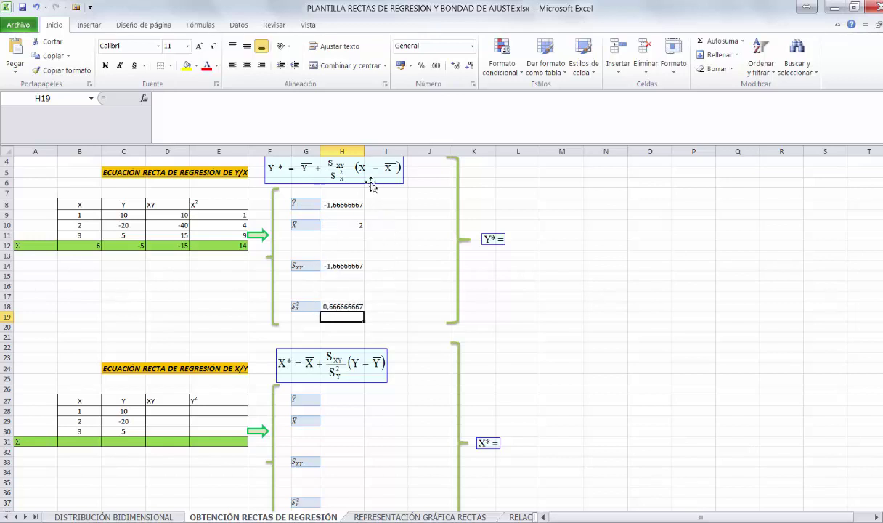
- Open the Y* equation object for editing and enter −1'6666666 + after its equals sign
double_click(496, 241)
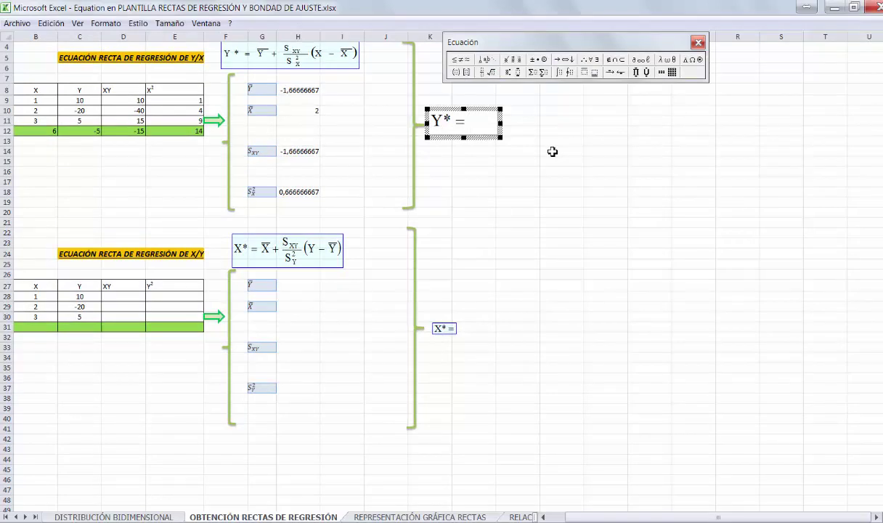
text(-)
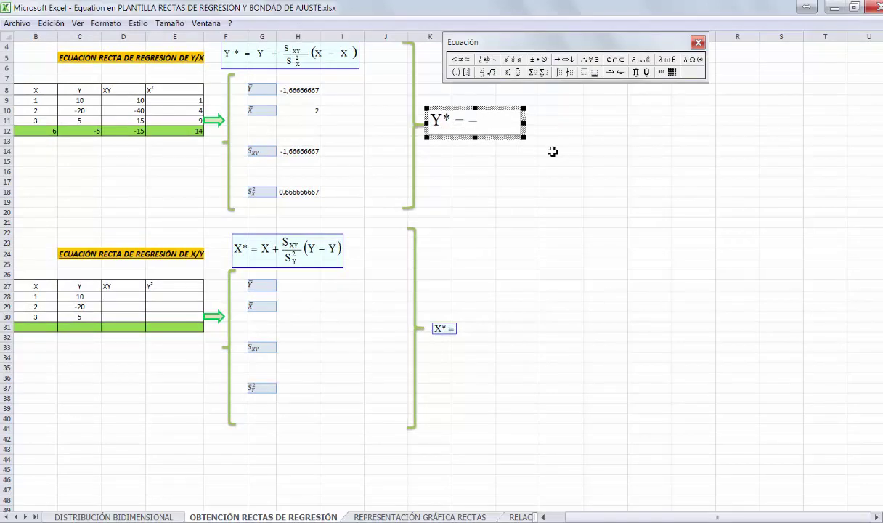
text(1)
text(,)
text(6666666)
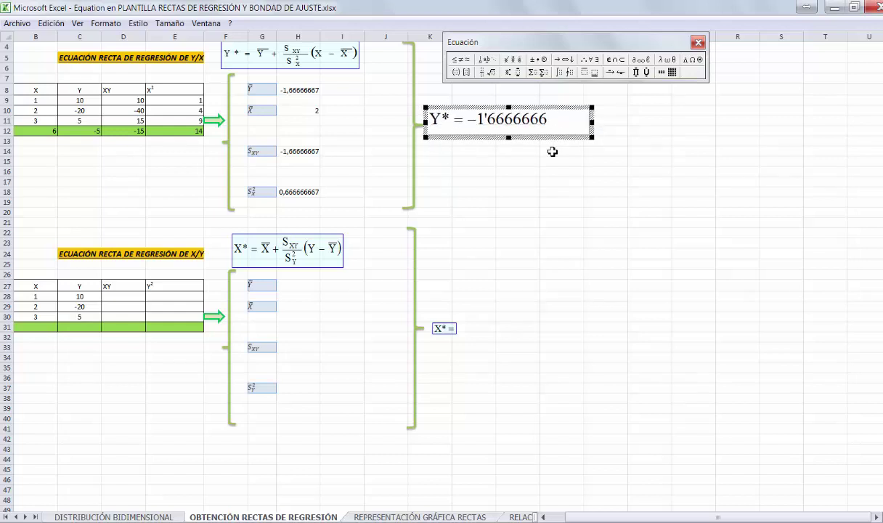
text(+)
- Add a fraction to the Y* equation with −1'666666 as numerator and 0'6666666 as denominator
click(484, 74)
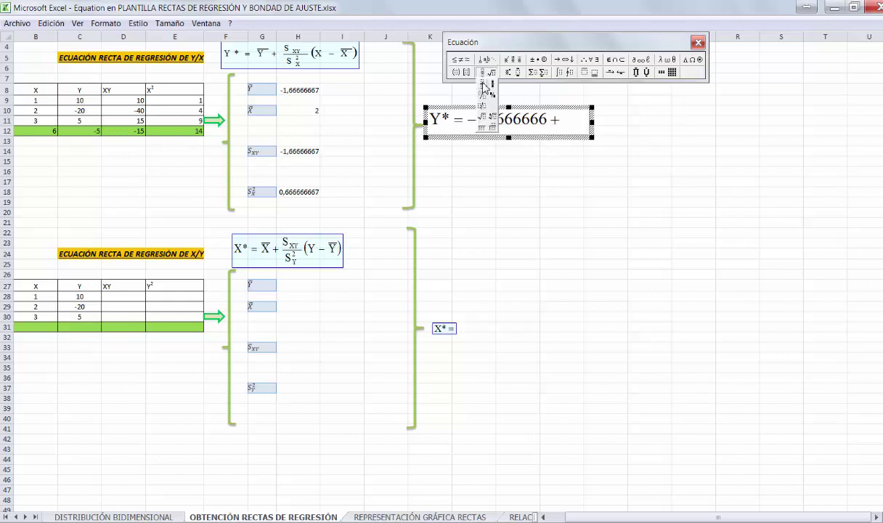
click(485, 82)
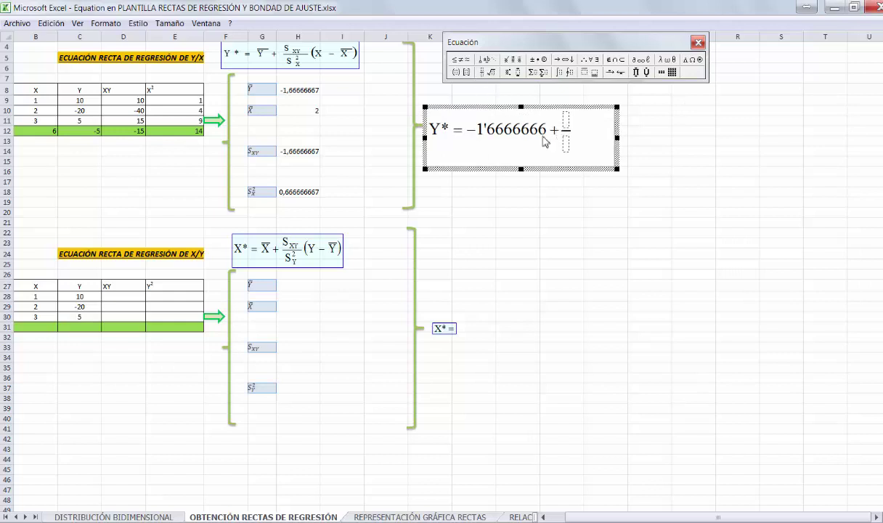
text(-1'666666)
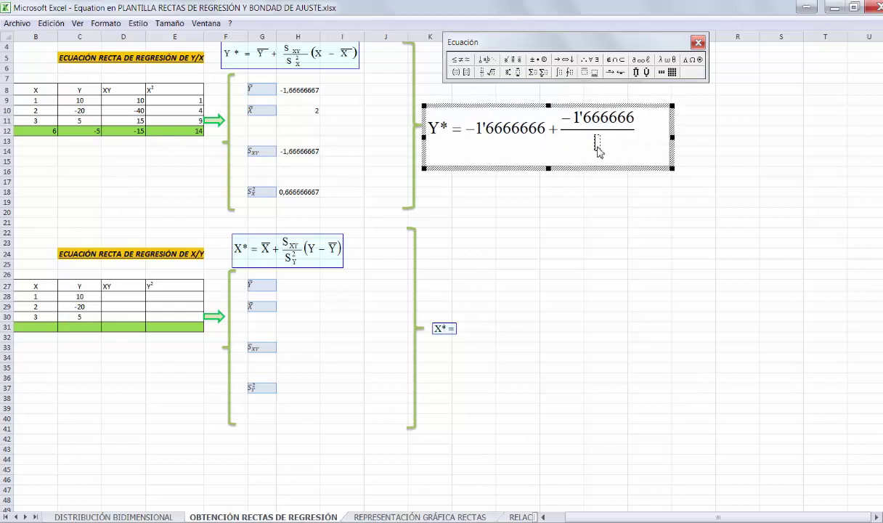
click(594, 151)
text(0'6666666)
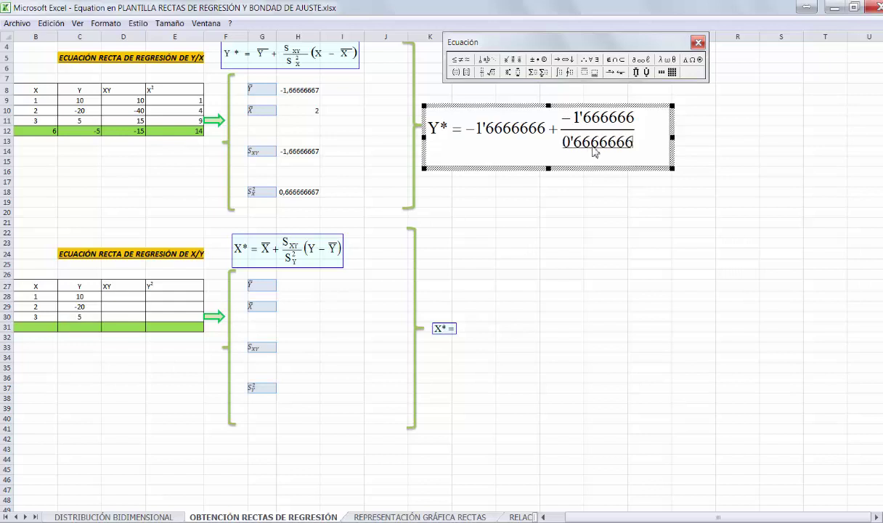
key(Tab)
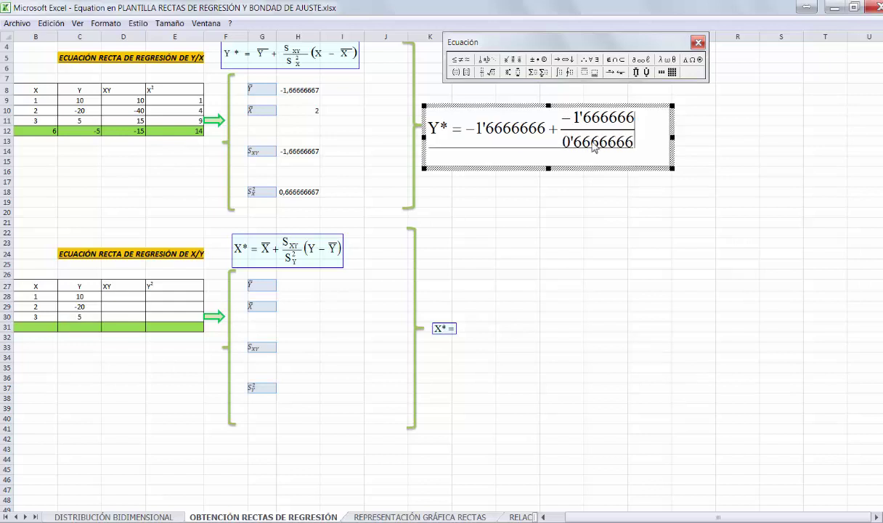
- Multiply the fraction in the Y* equation by (X − 2) and add an equals sign after it
drag(457, 72, 463, 81)
text(X-)
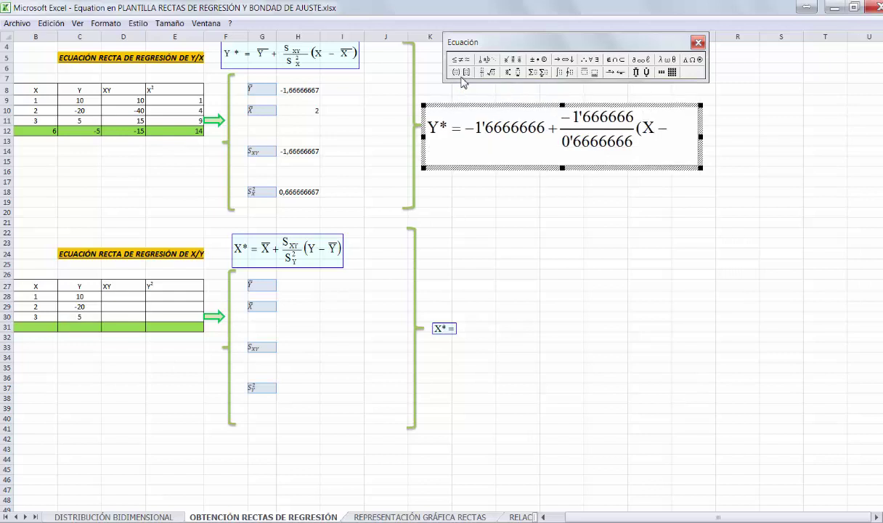
text(2)
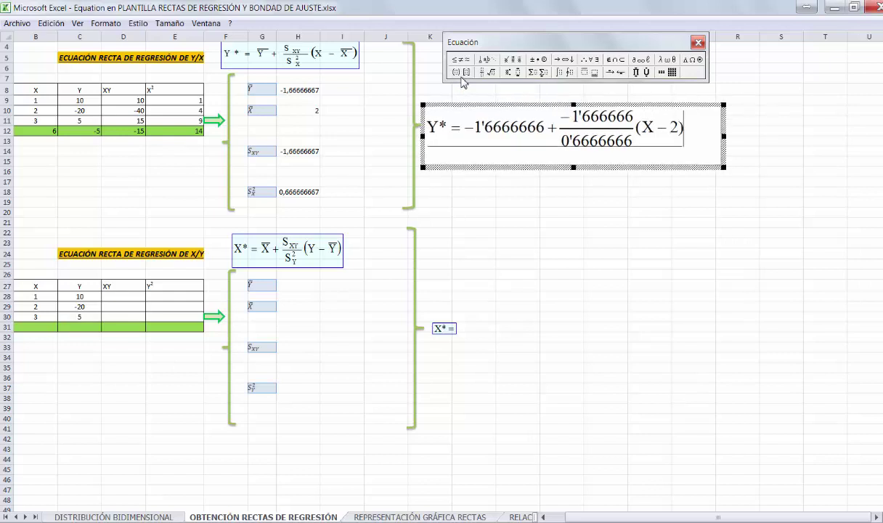
text(0)
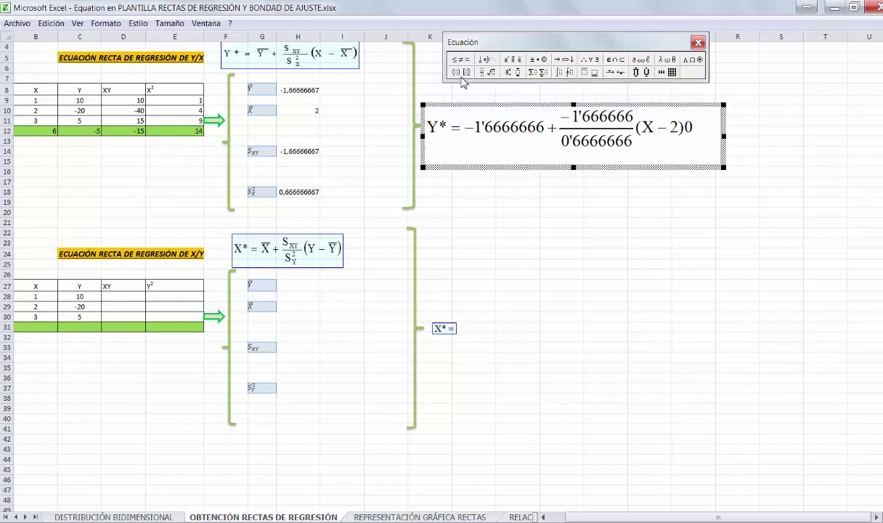
key(BackSpace)
text(=)
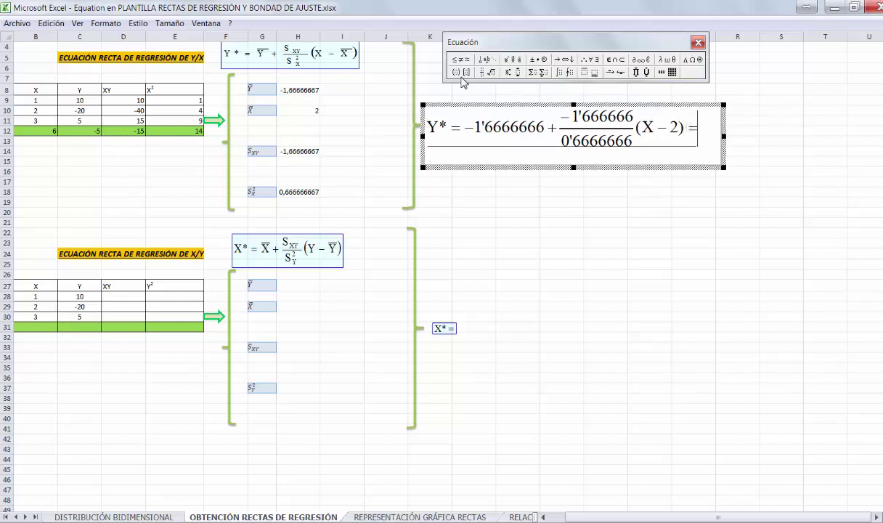
- Extend the Y* equation with −1'6666666 − 2'5(X − 2) =, reusing a copy of the first constant
drag(464, 127, 541, 131)
key(ctrl+c)
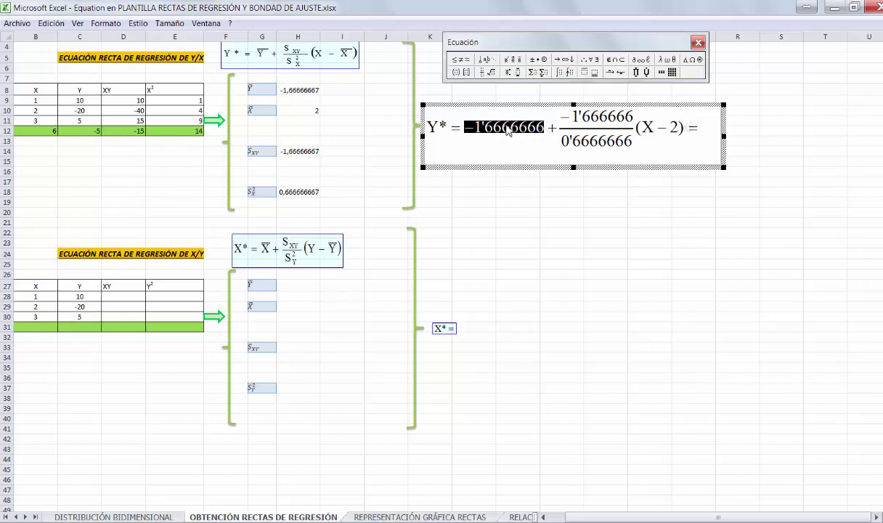
click(704, 135)
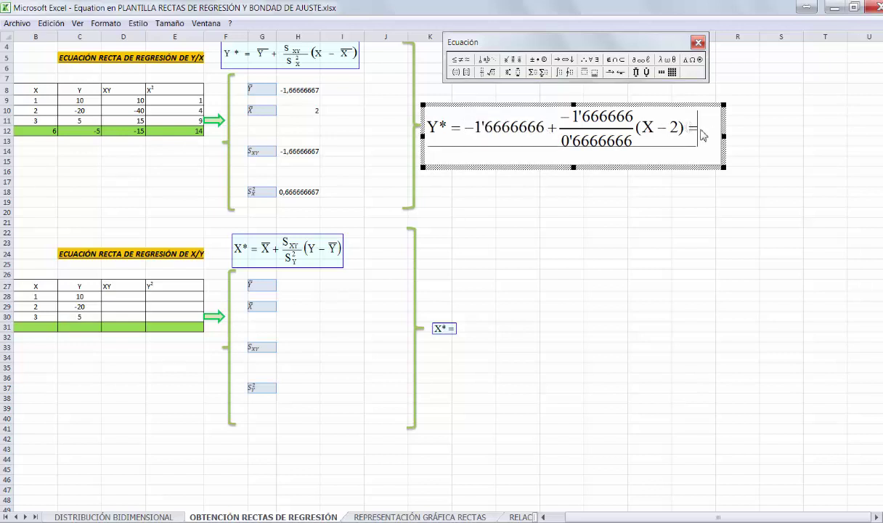
key(ctrl+v)
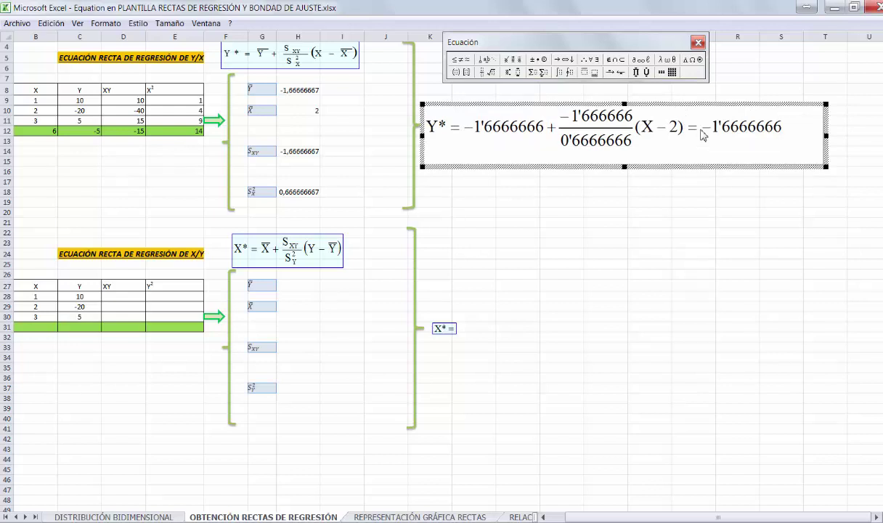
text(- )
text(2'5()
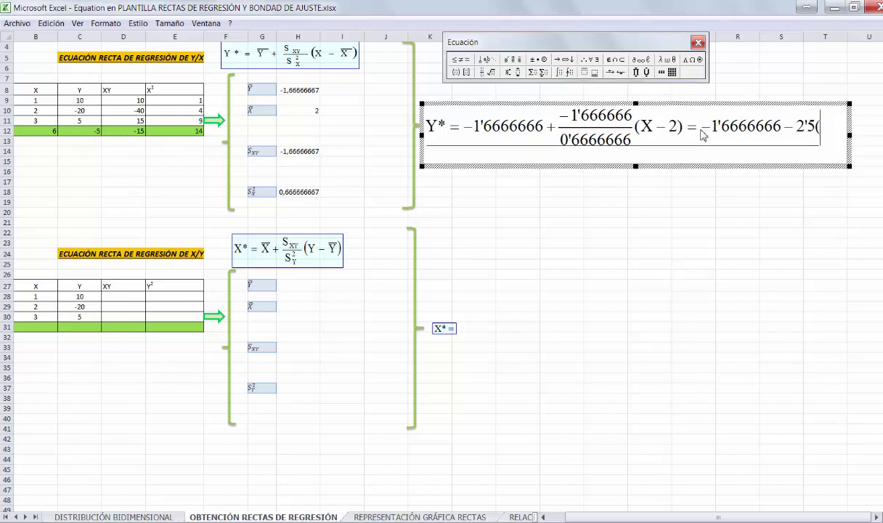
text(X - 2) )
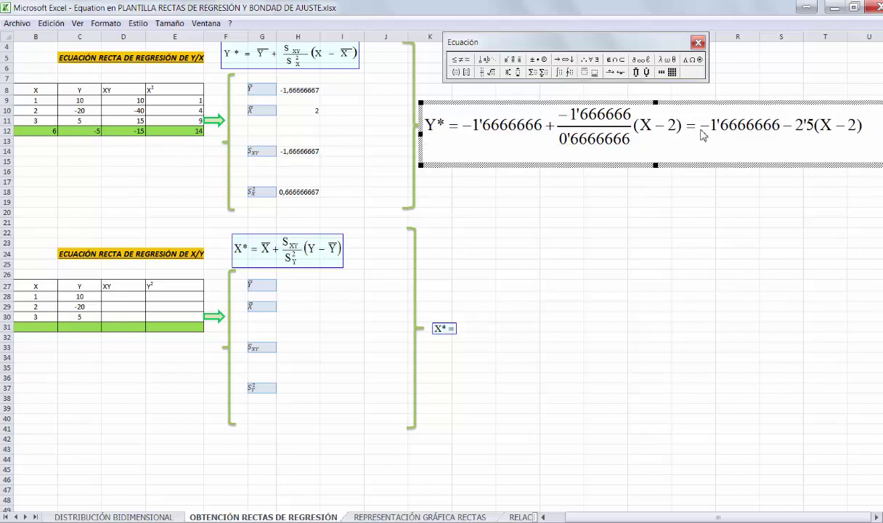
text(=)
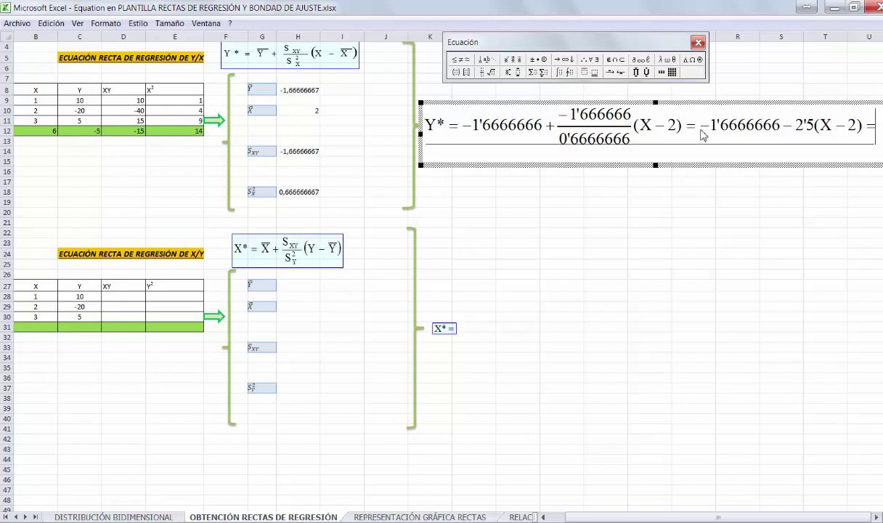
- Add a second line to the Y* equation reading = −1'666666 − 2'5X + 5
key(Return)
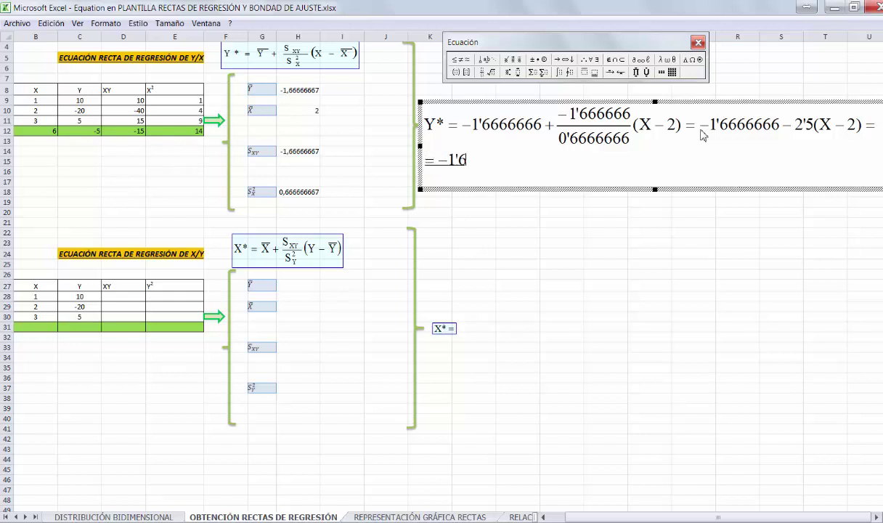
text(= -1'666666 - 2)
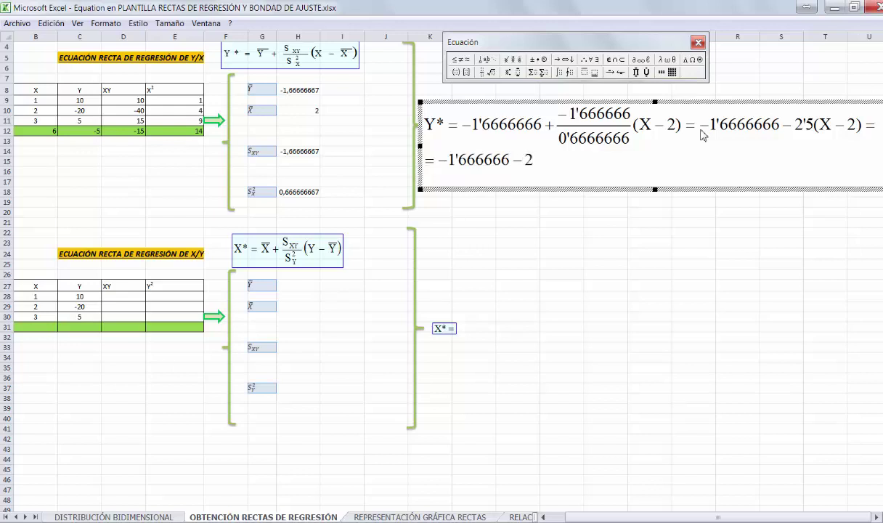
text('5X + 5 )
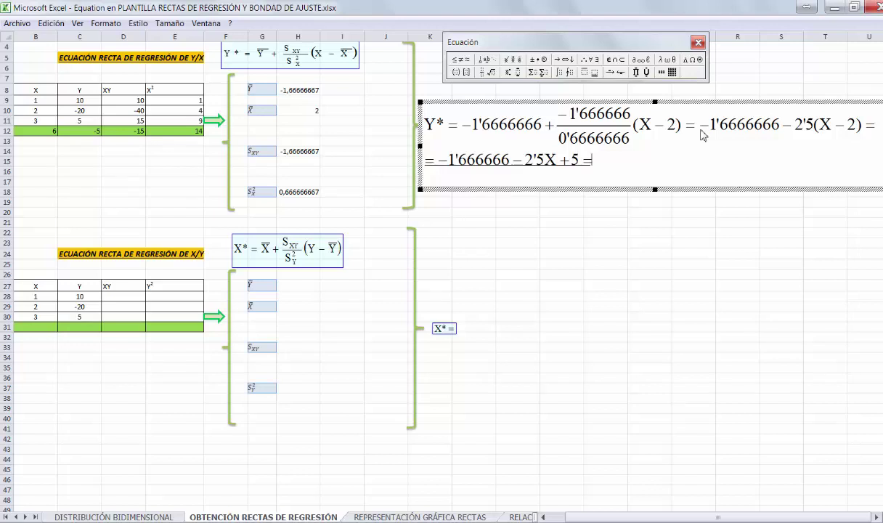
- Finish the Y* equation with = 3'3333333 − 2'5X and leave equation editing
text(= 3'333333)
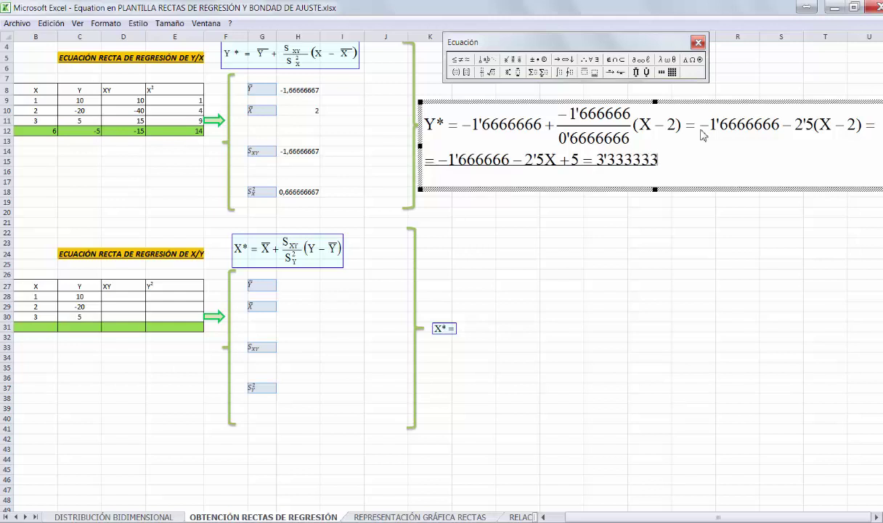
text(3 )
text(- )
text(2')
text(5)
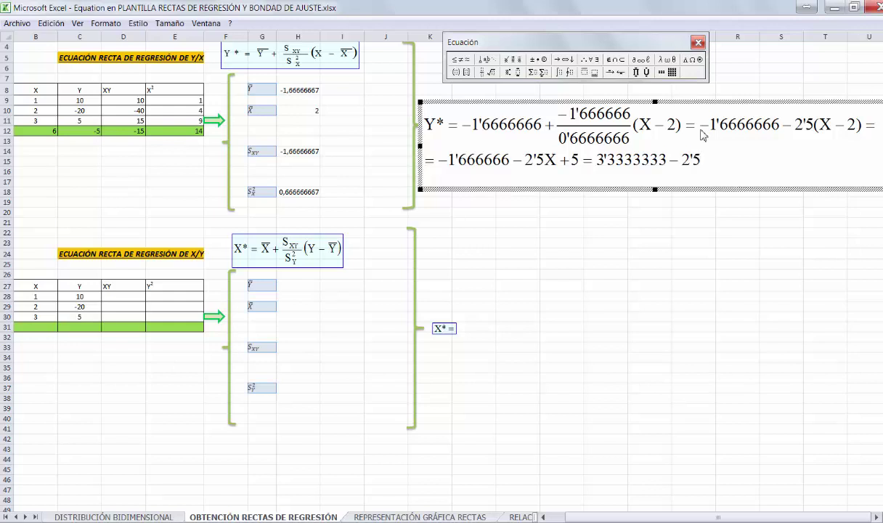
text(X)
click(755, 231)
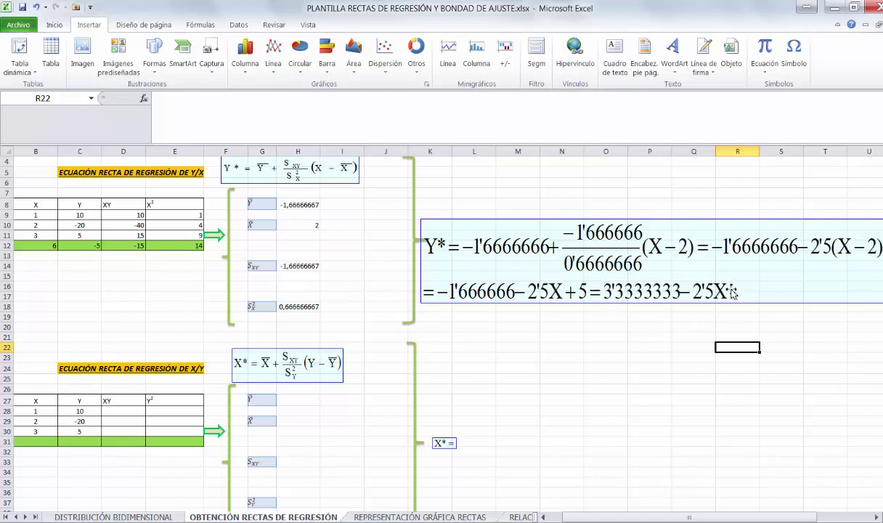
- Enlarge the X* = equation object in the X/Y regression section
scroll(645, 472, down, 4)
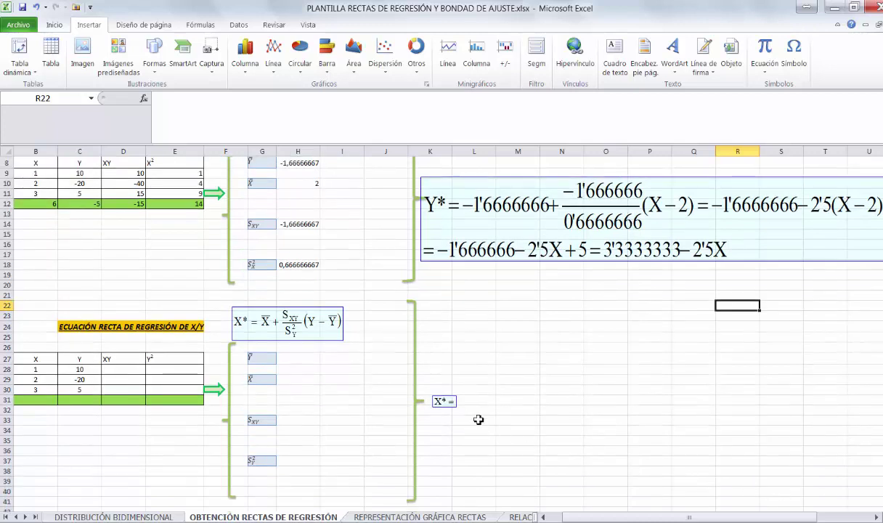
click(450, 399)
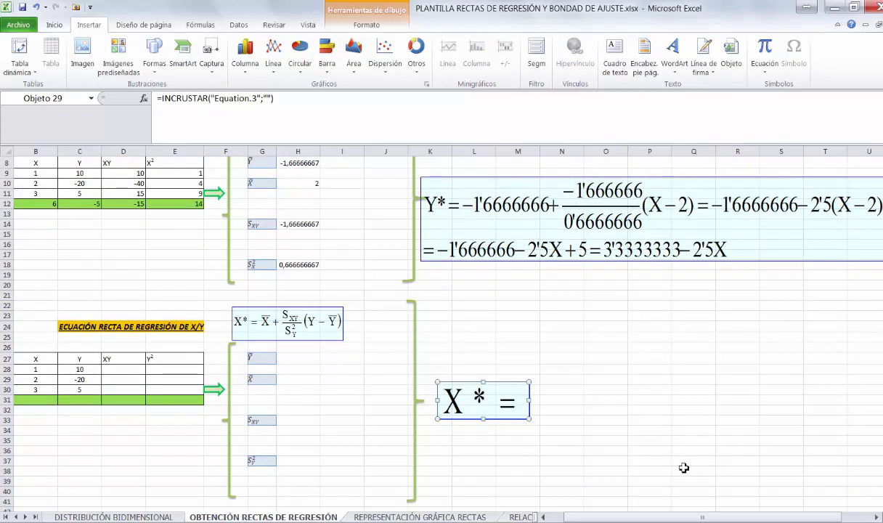
- Link the means in the X/Y section to those calculated above: H27 as =H8 for Ȳ and H29 as =H10 for X̄
click(302, 359)
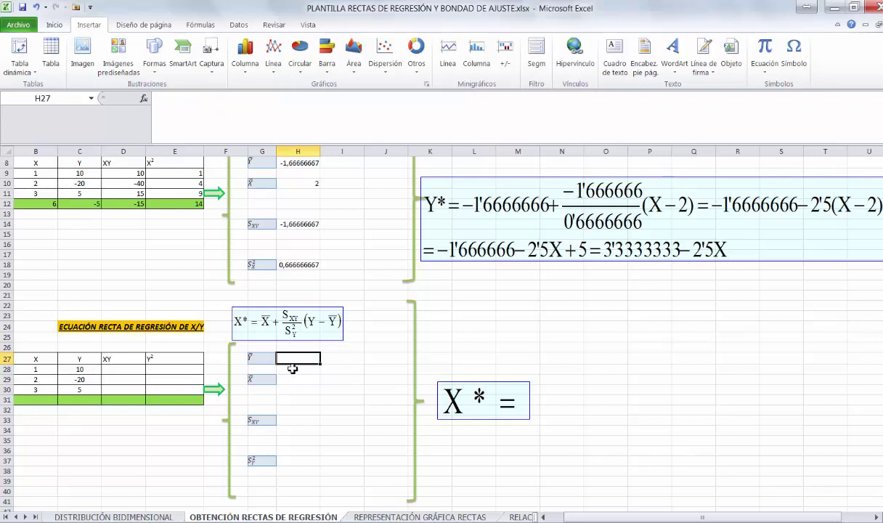
text(=)
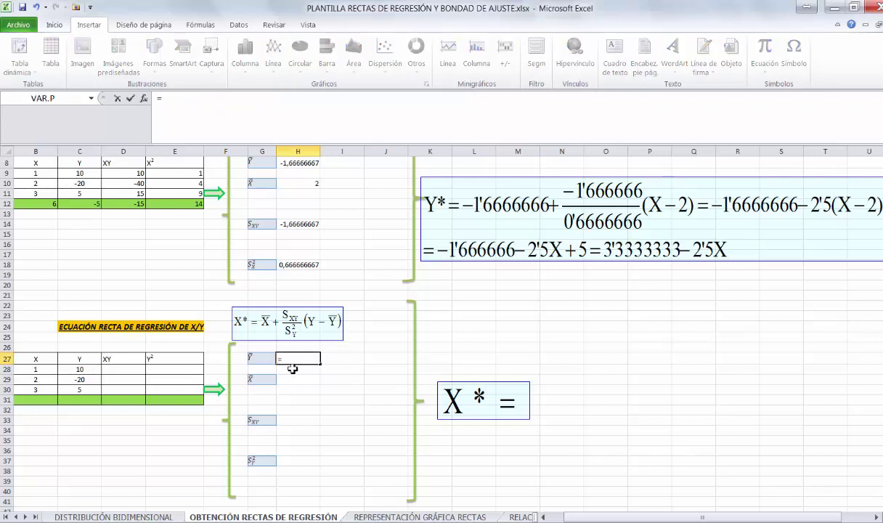
click(298, 163)
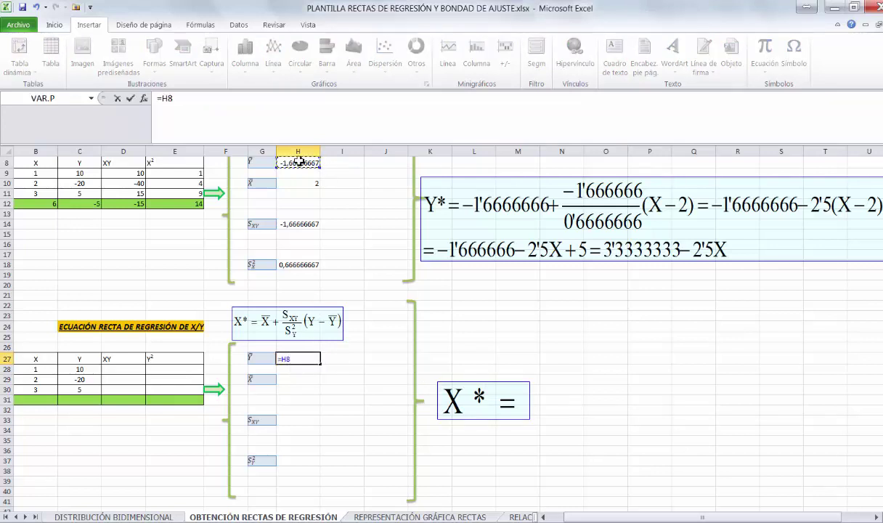
key(Return)
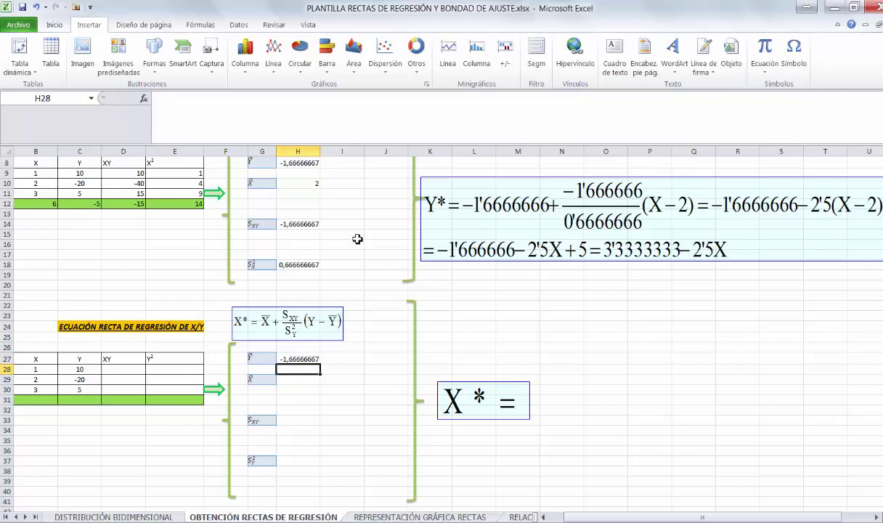
click(299, 380)
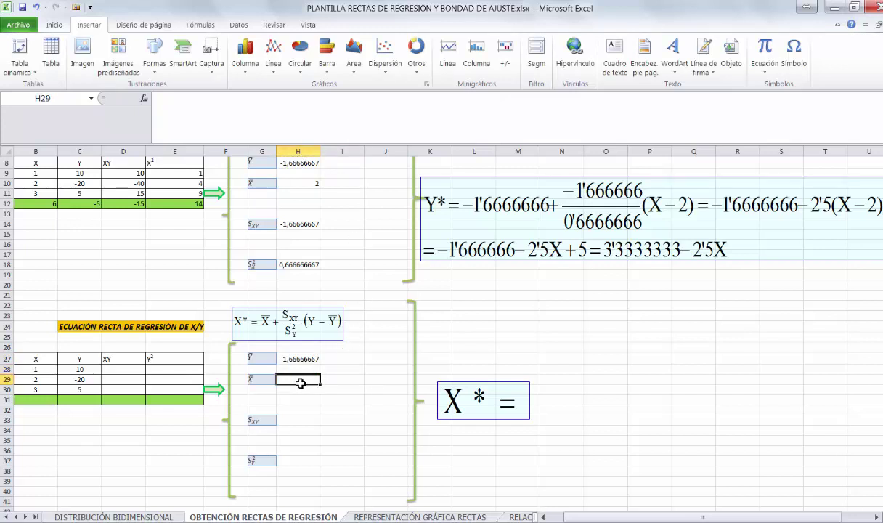
text(=)
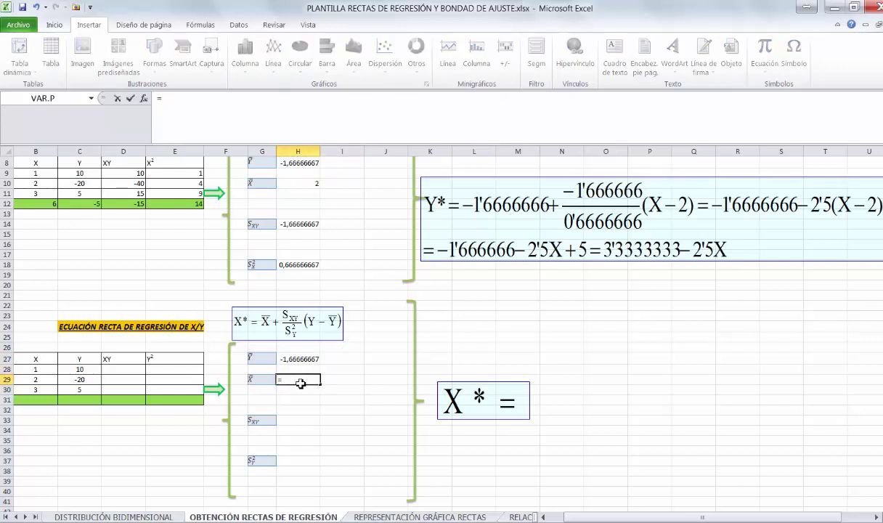
click(298, 184)
key(Return)
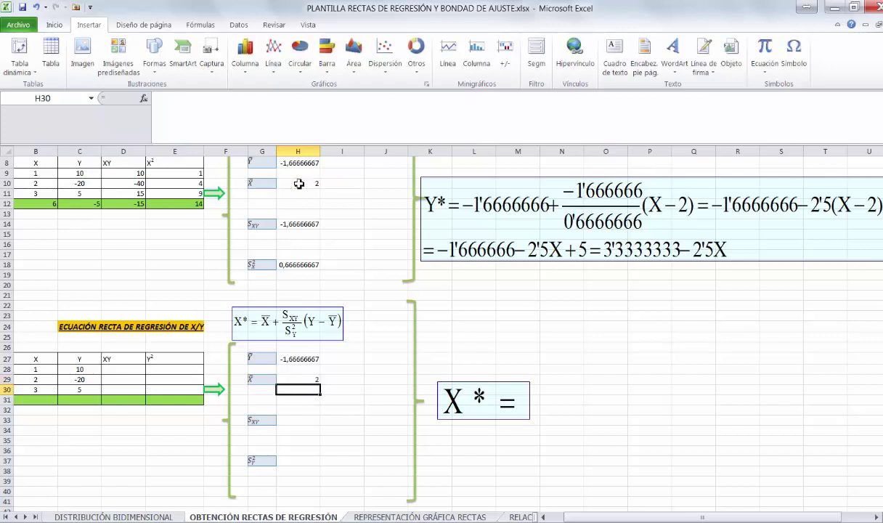
- Link the covariance SXY of the X/Y section in H33 to the one above with =H14
click(306, 421)
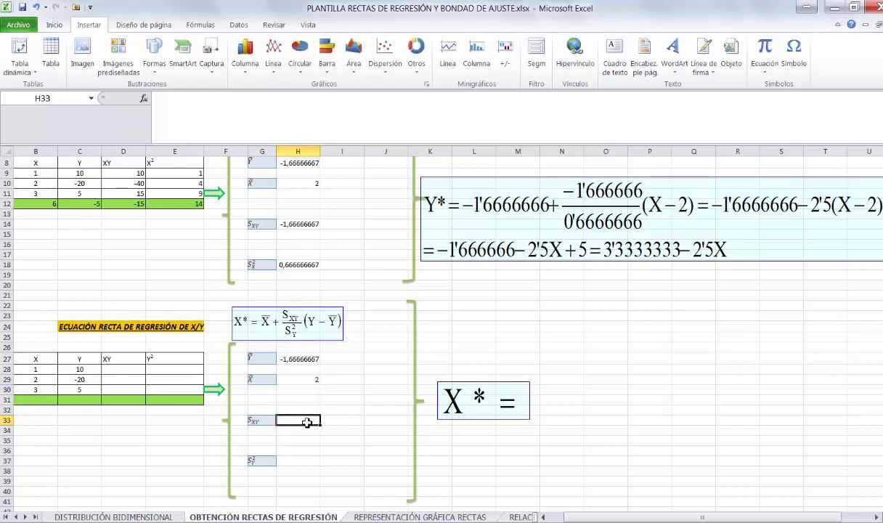
text(=)
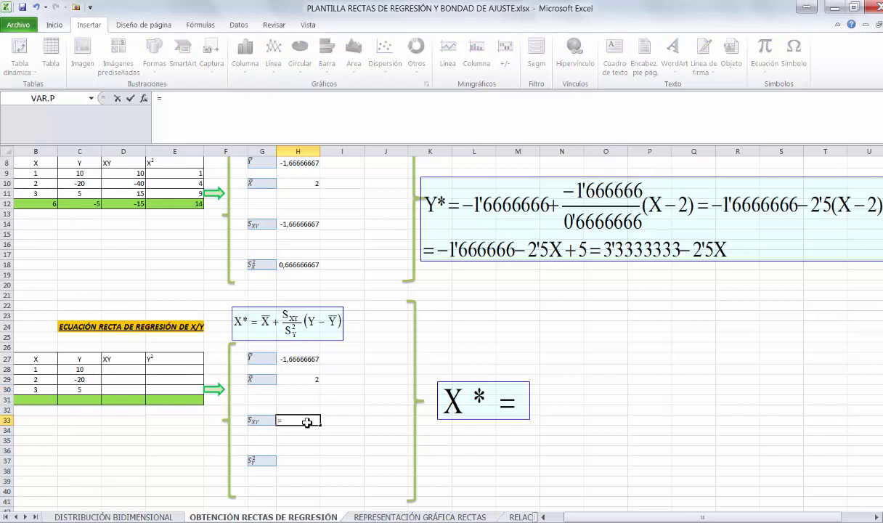
click(310, 226)
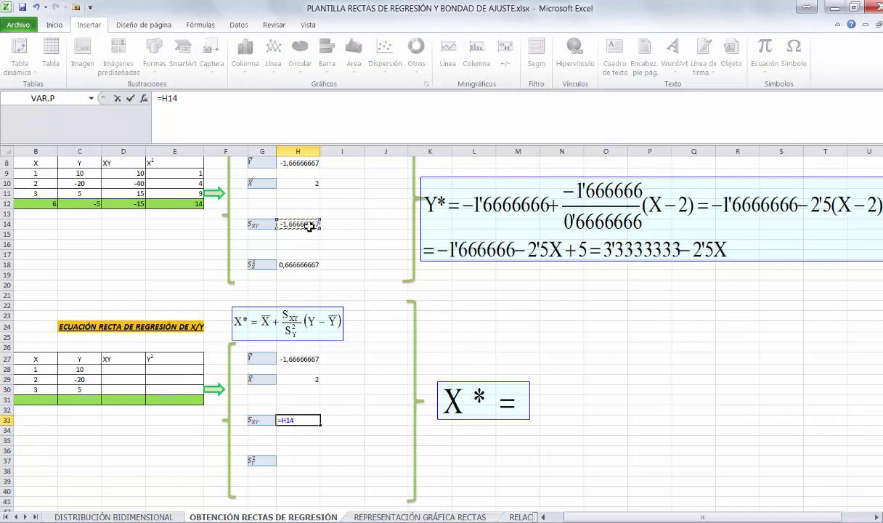
key(Return)
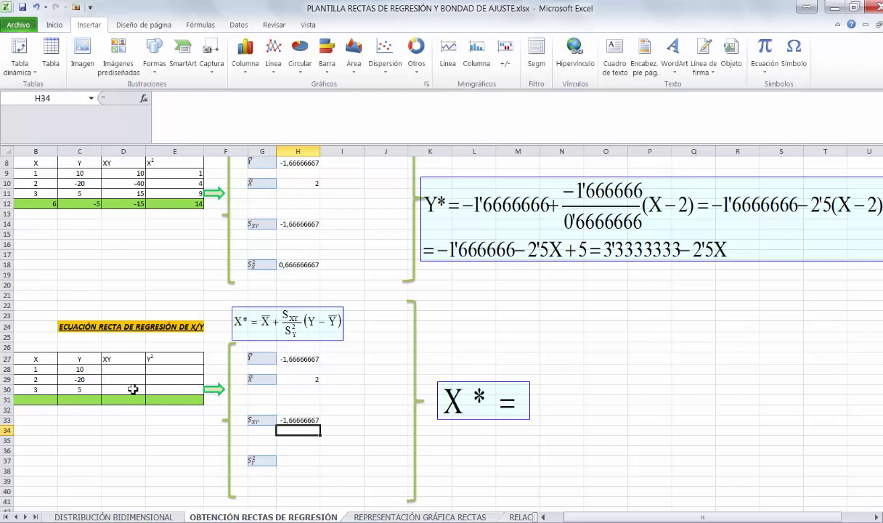
- Copy the XY column with its total from D9:D12 and paste it as values into D28:D31
drag(134, 174, 132, 205)
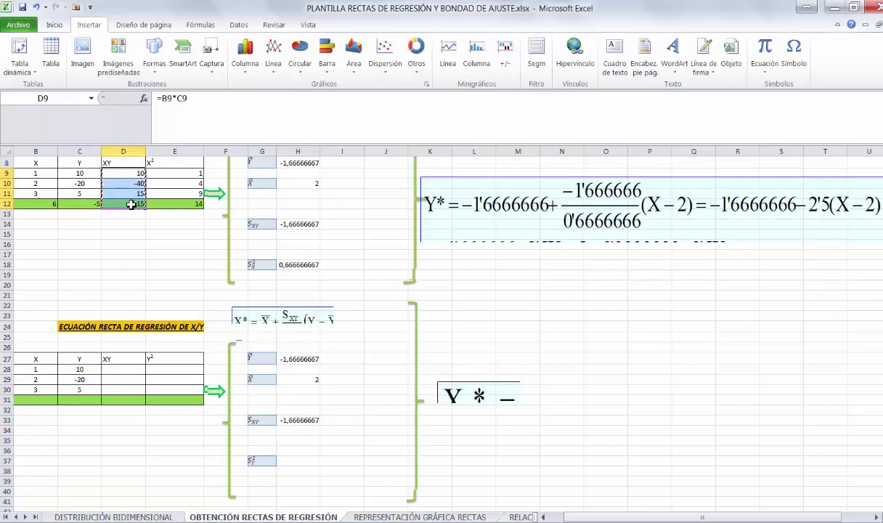
key(ctrl+c)
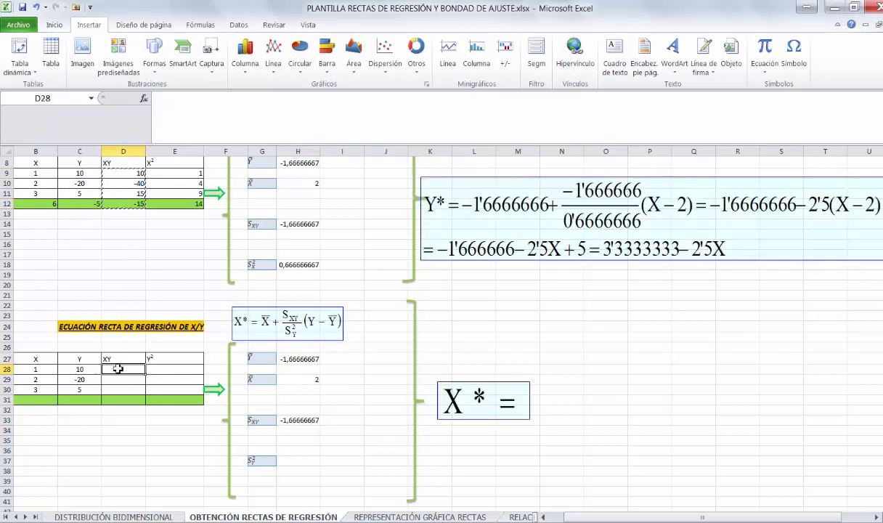
drag(122, 368, 116, 399)
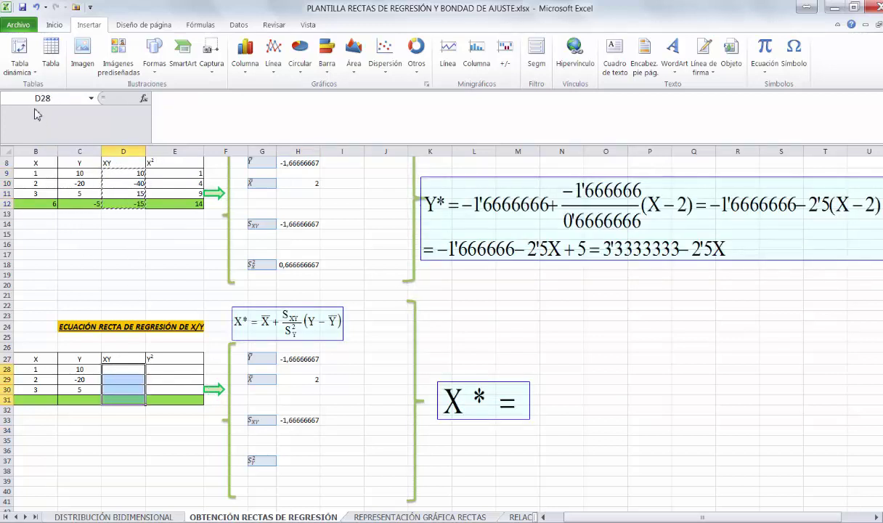
click(53, 26)
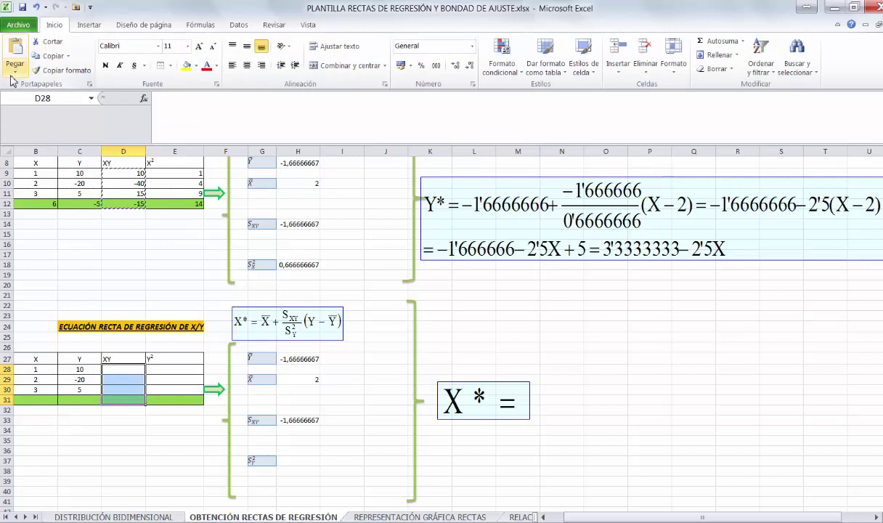
click(15, 73)
click(13, 151)
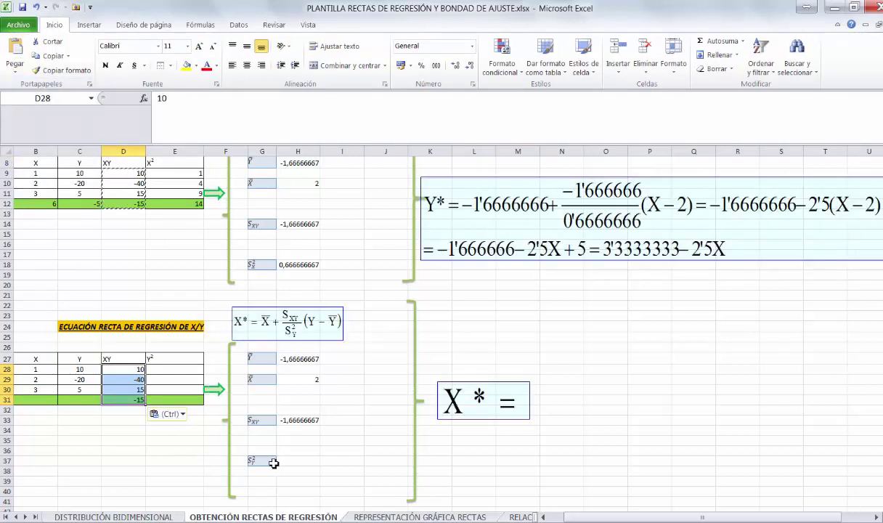
- Calculate the first Y² value of the X/Y table in E28 with =C28^2
click(164, 359)
click(169, 370)
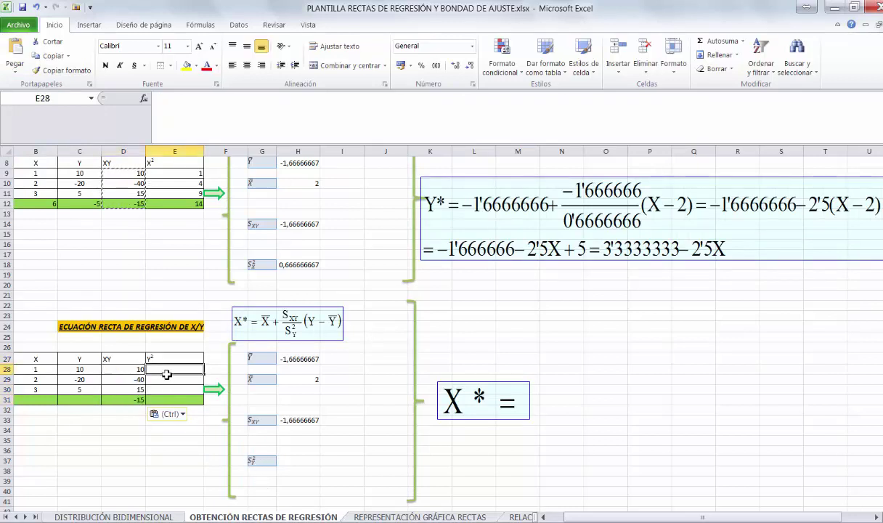
text(=)
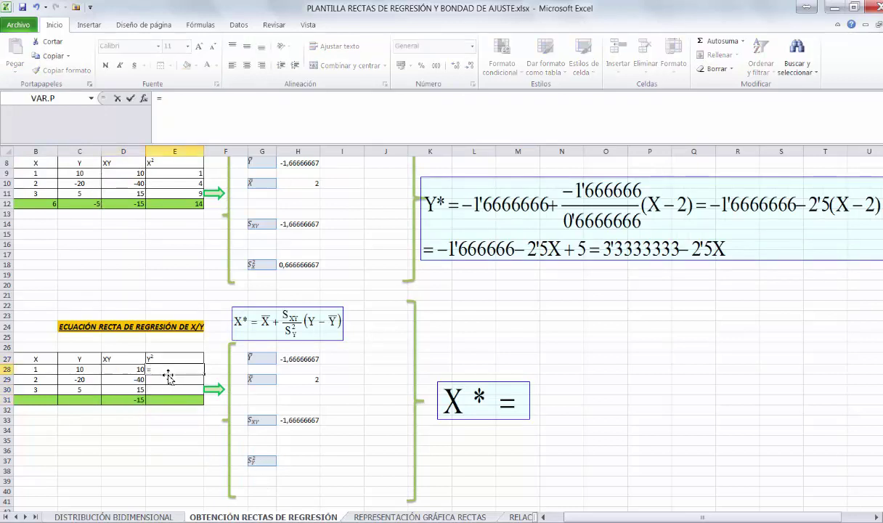
click(87, 369)
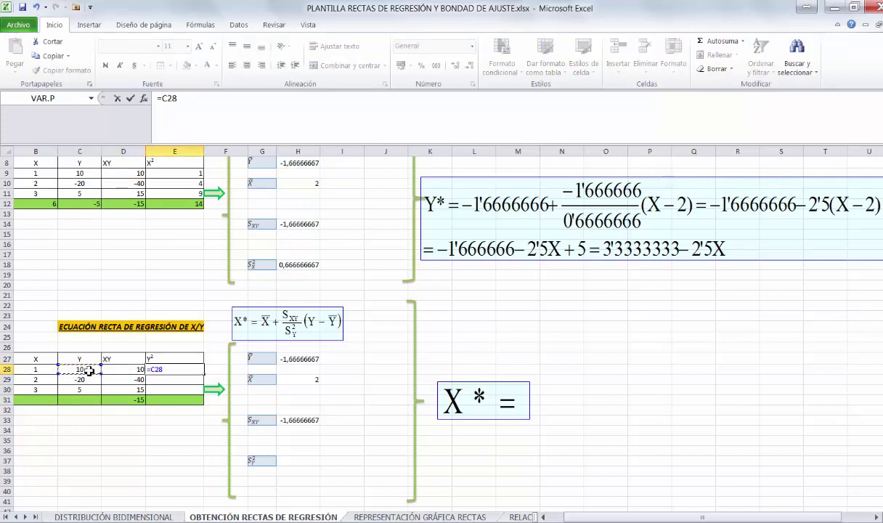
text(^2)
click(130, 98)
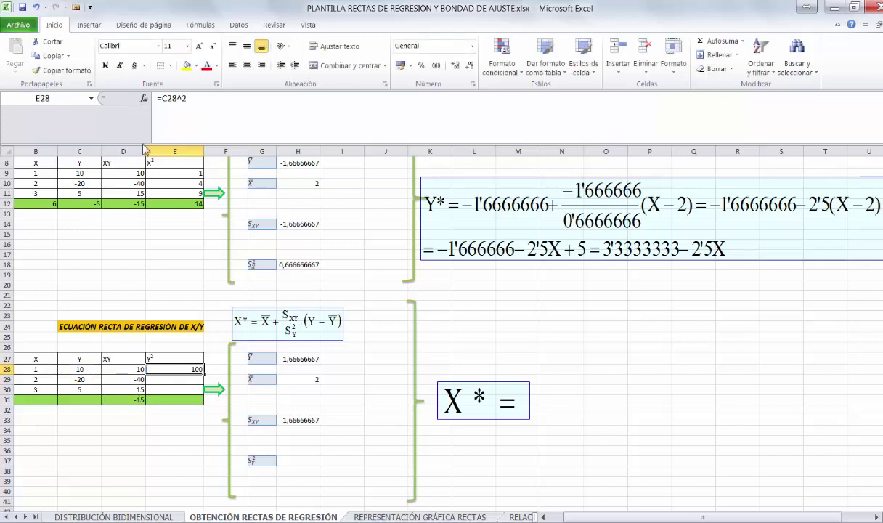
- Calculate the other two Y² values with =C29^2 in E29 and =C30^2 in E30
click(181, 379)
text(=)
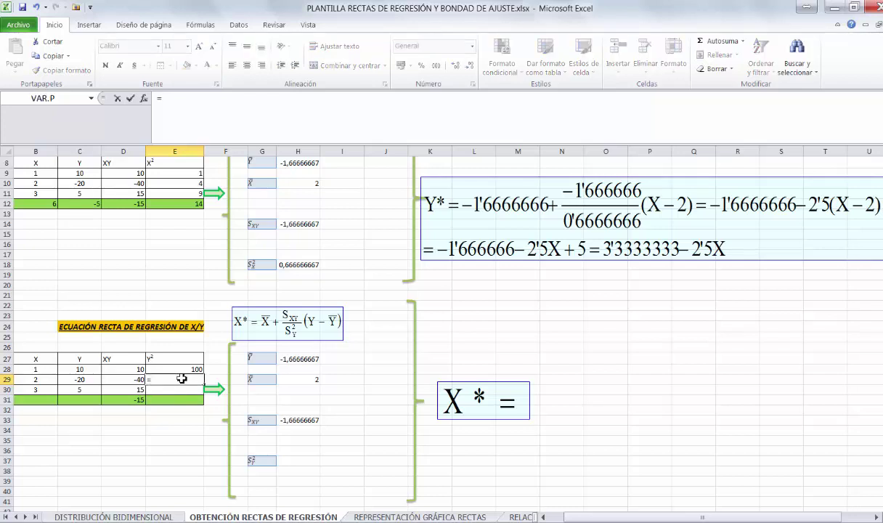
click(85, 380)
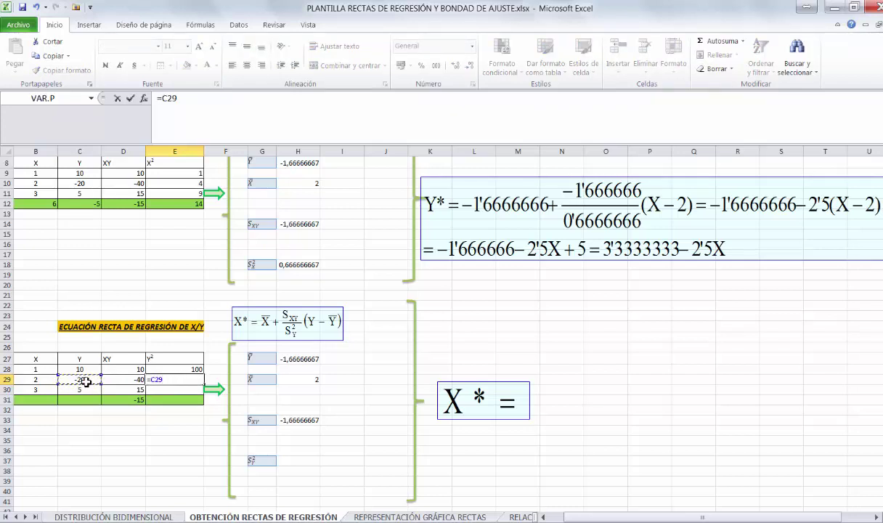
text(^2)
click(132, 104)
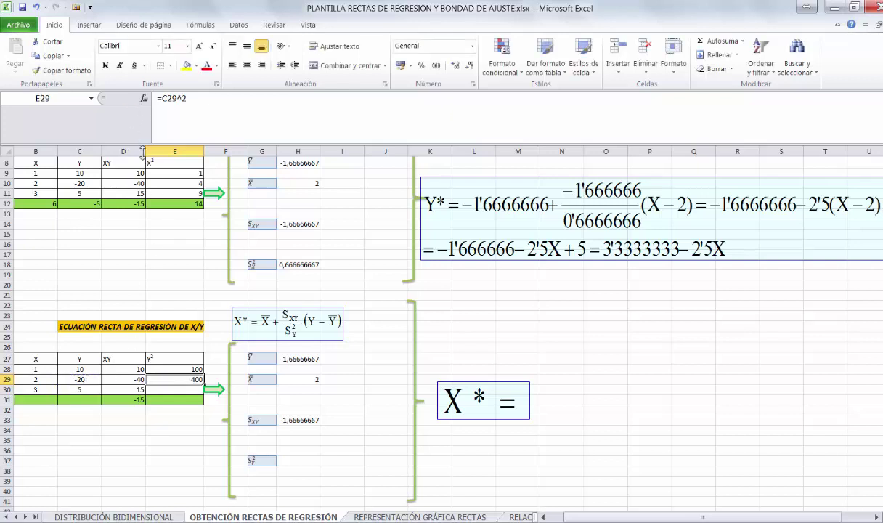
click(178, 389)
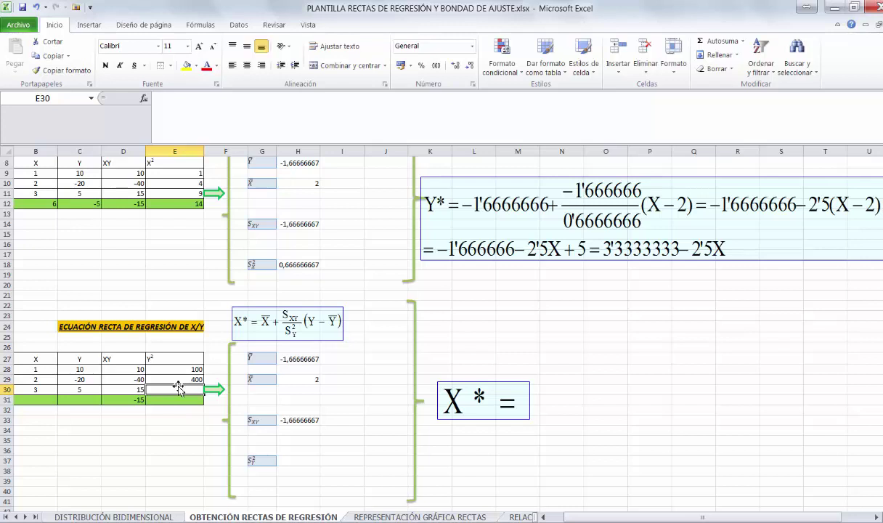
text(=)
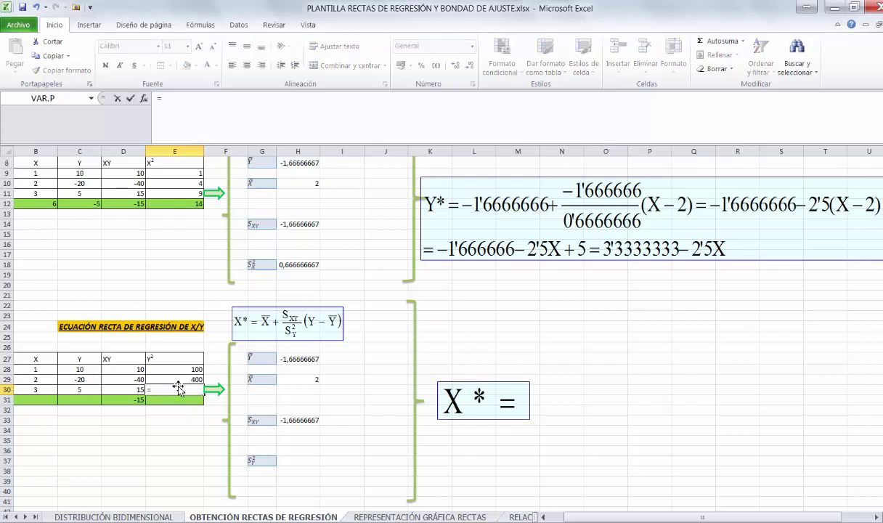
click(77, 390)
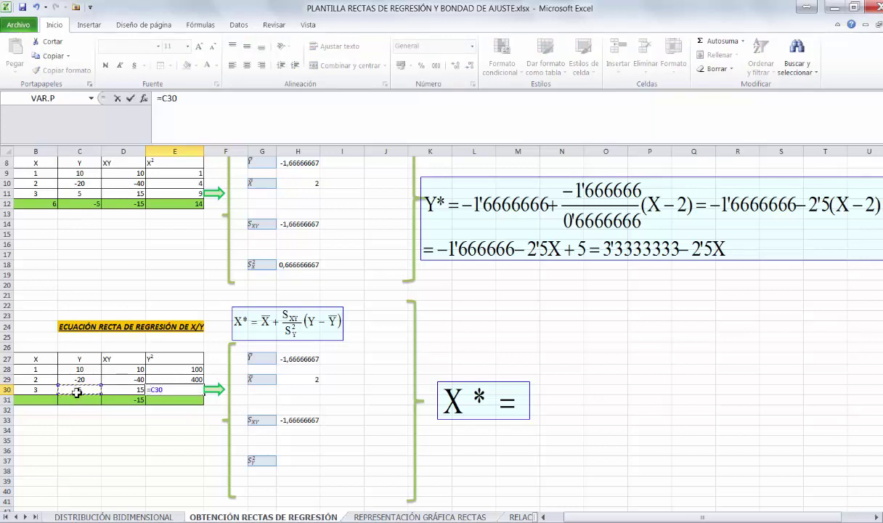
text(^2)
click(130, 102)
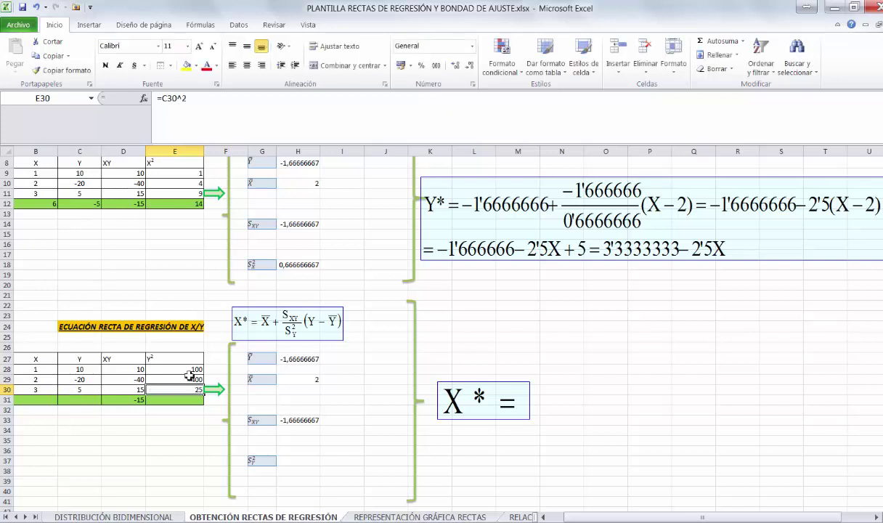
- Total the Y² column of the X/Y table in E31 with =SUMA(E28:E30)
click(185, 399)
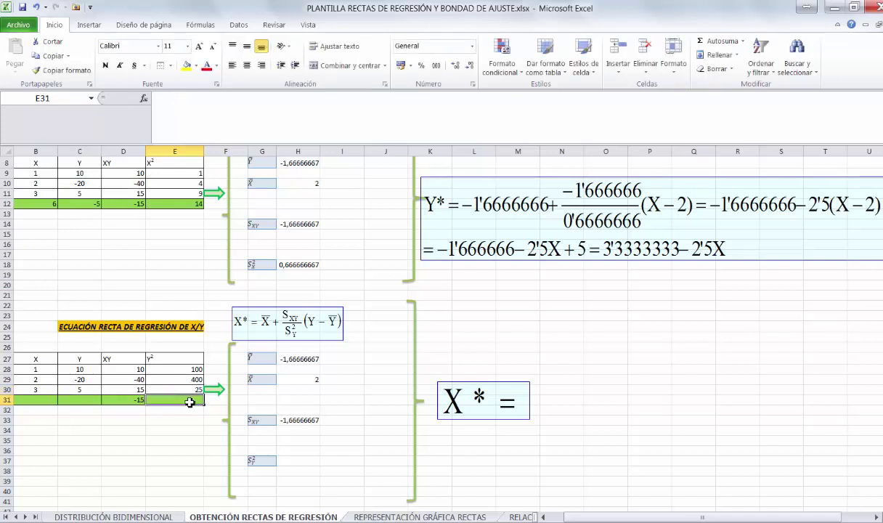
click(715, 41)
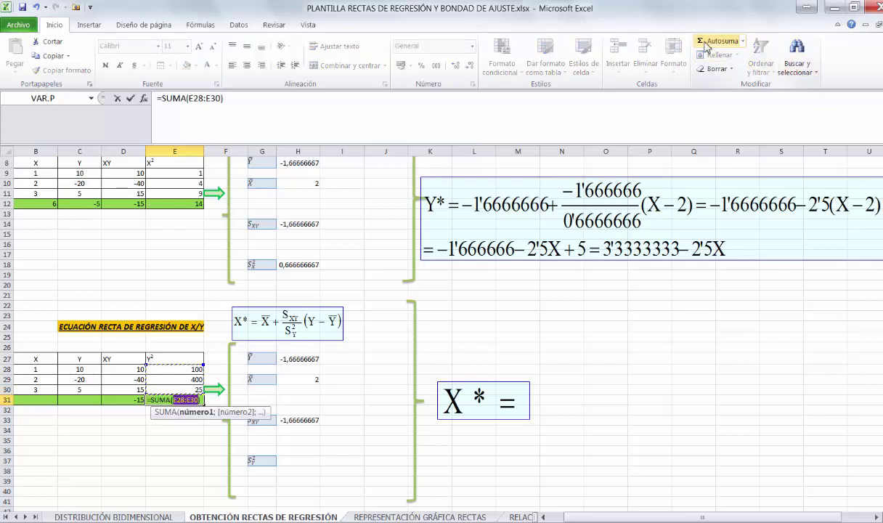
click(130, 98)
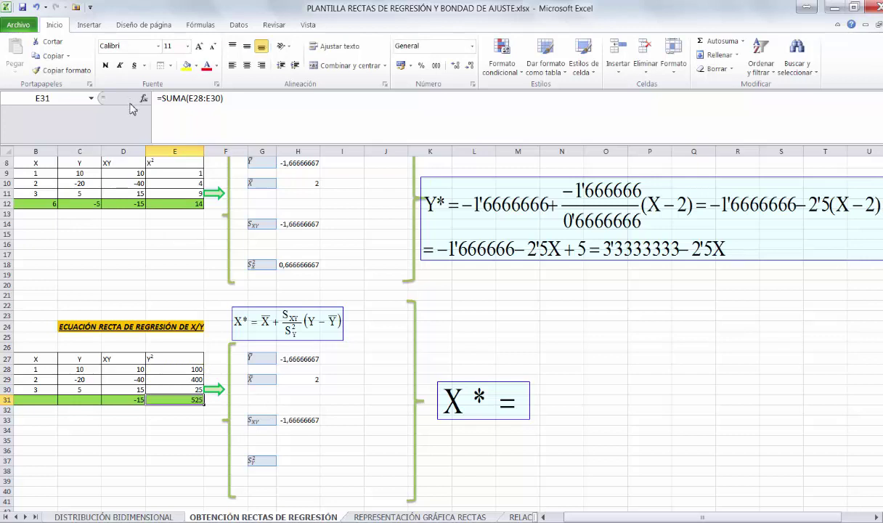
- Calculate the Y variance of the X/Y section in H37 with =(E31/3)-(H27^2)
click(305, 463)
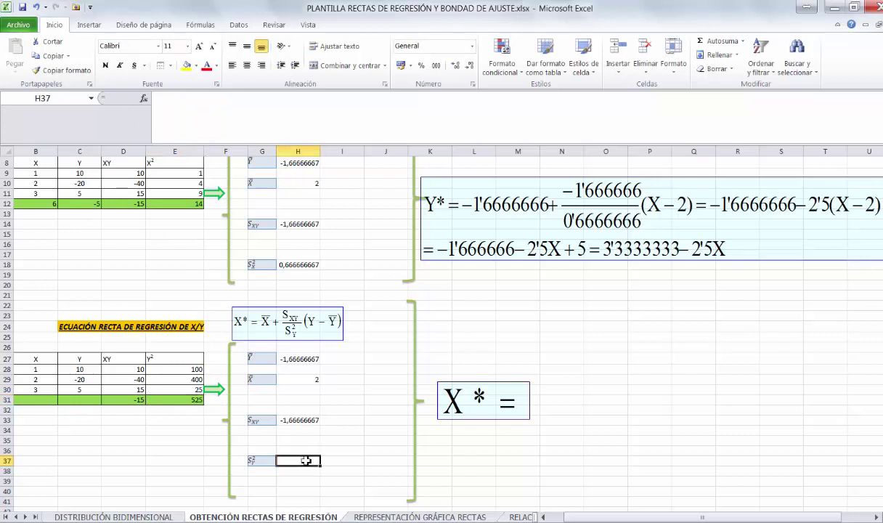
text(=)
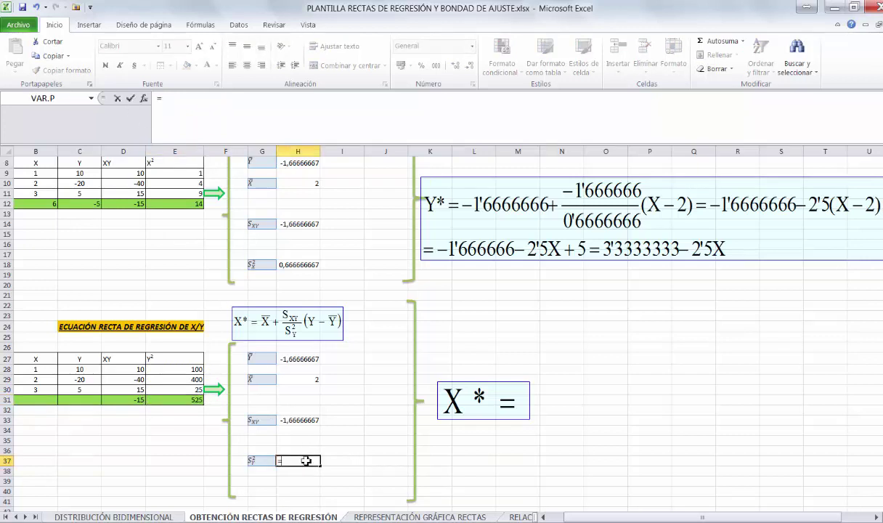
text(()
click(194, 400)
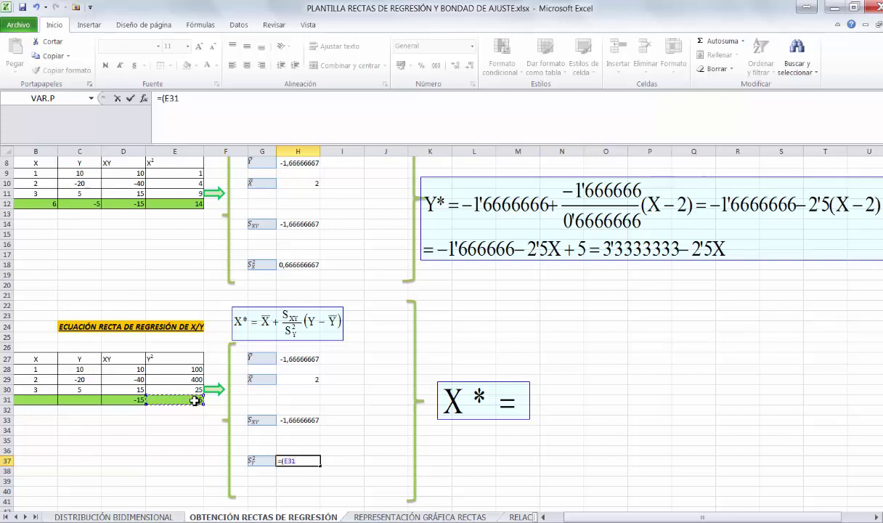
text(/3)-()
click(294, 359)
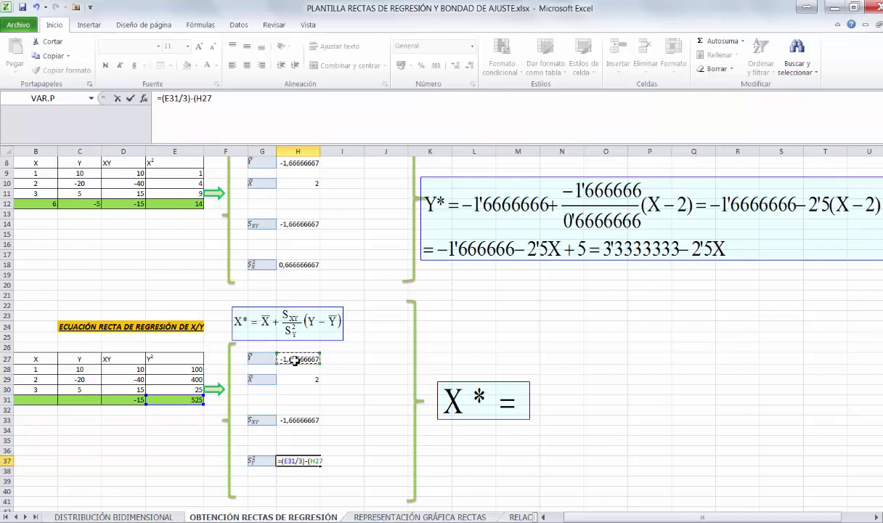
text(^2)
text())
key(Return)
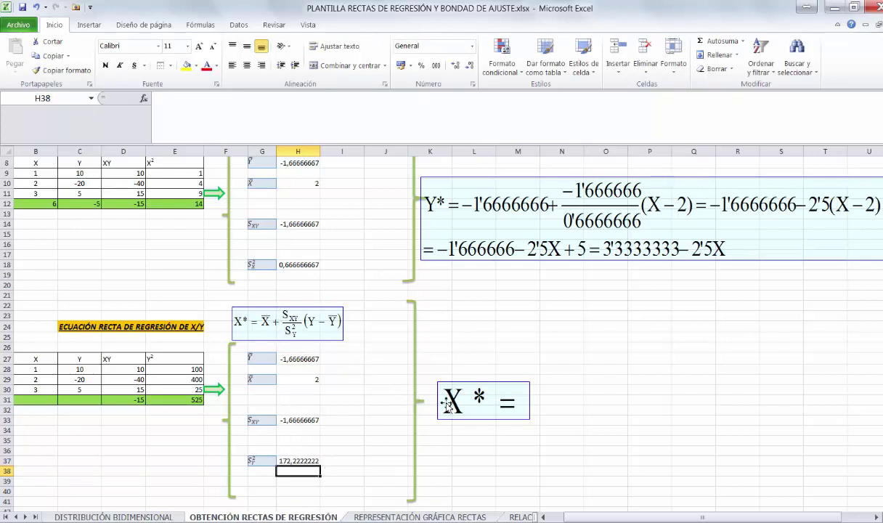
- Extend the X* equation object with 2 + and a fraction of -1'666666 over 172'2222222, followed by an opening parenthesis
double_click(499, 404)
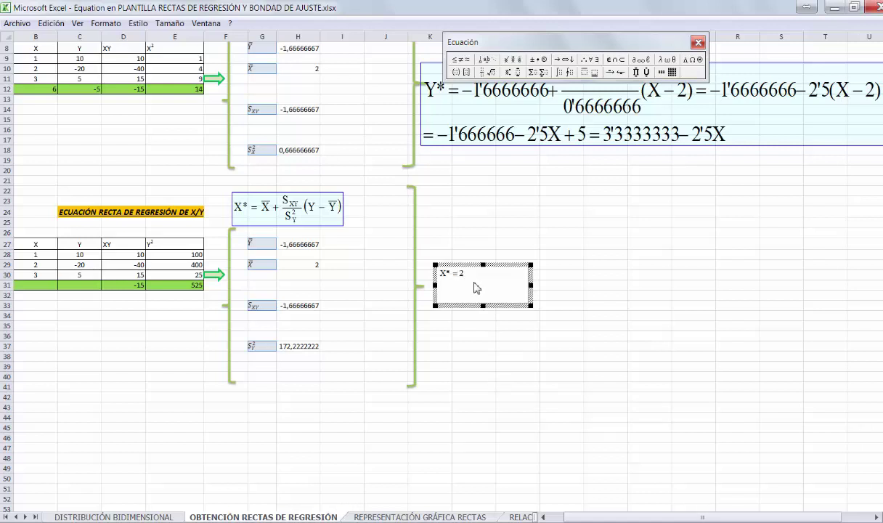
text(2 +)
click(485, 73)
click(484, 86)
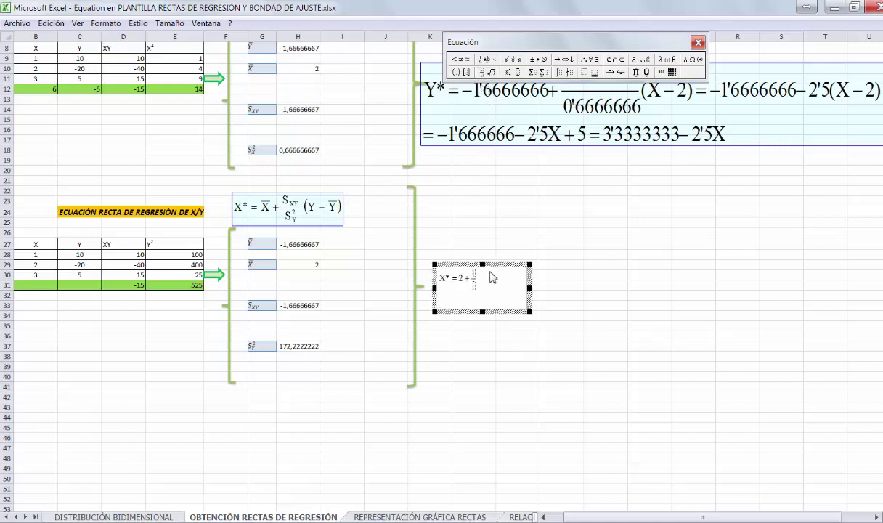
text(-1'666666)
click(491, 289)
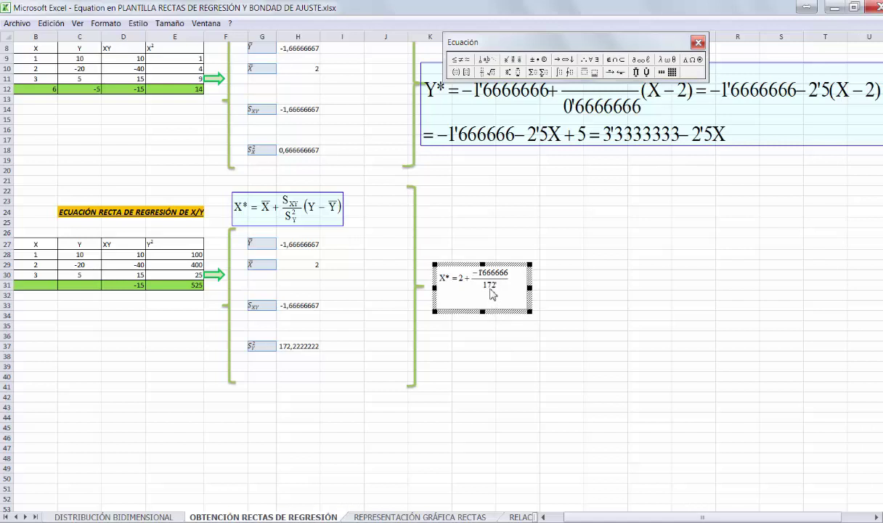
text(172'2222222()
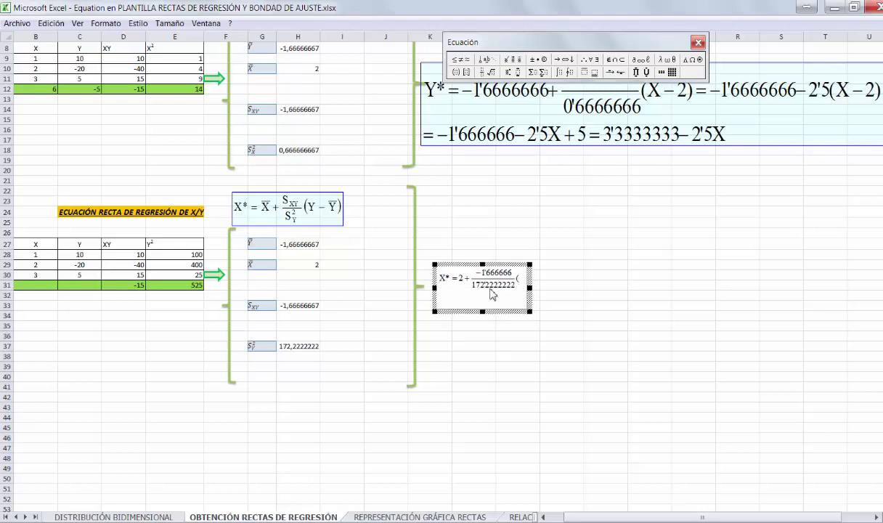
- Complete the equation's first line with Y-(-1'66666666)) = 2 - 0'009677(Y + 1,666666) =
text(Y)
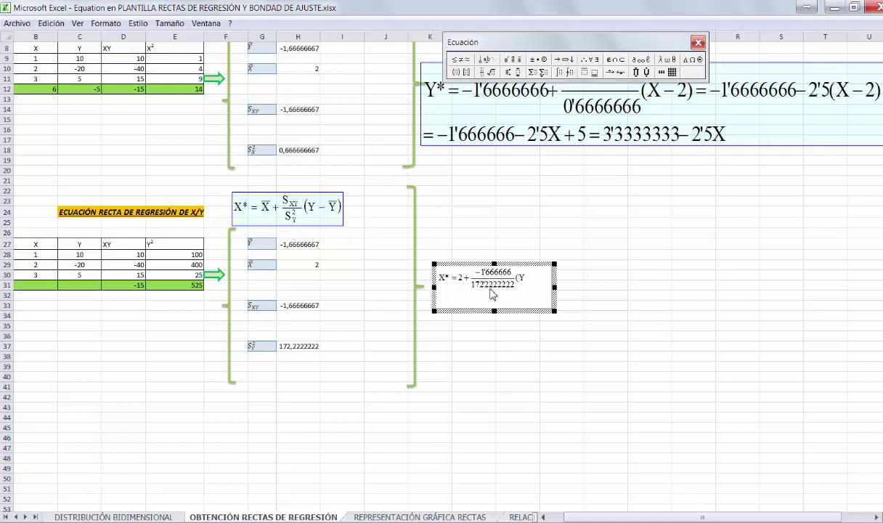
text(-(-1')
text(66666)
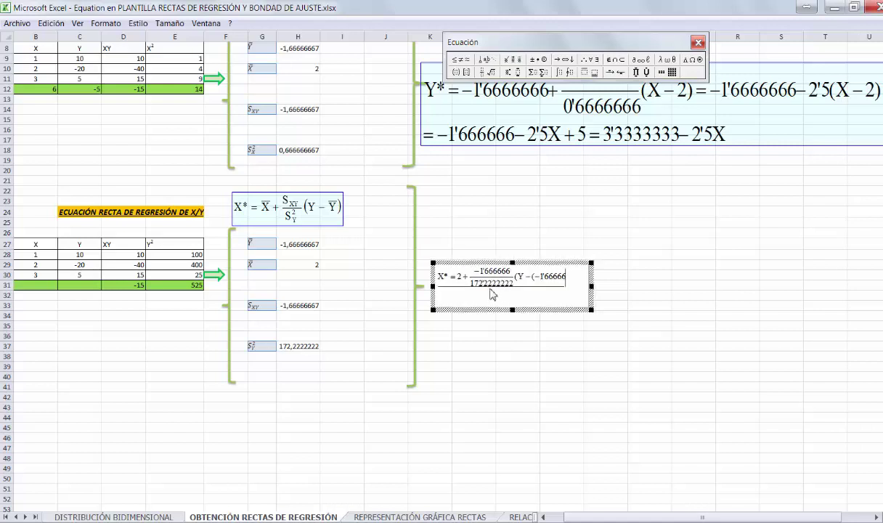
text(66)
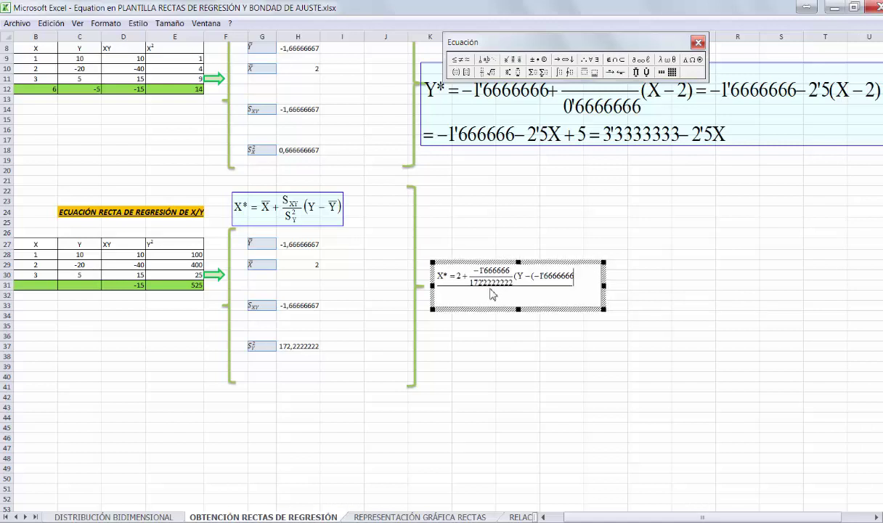
text(6))= 2 - 0'009677(Y + 1,666666) =)
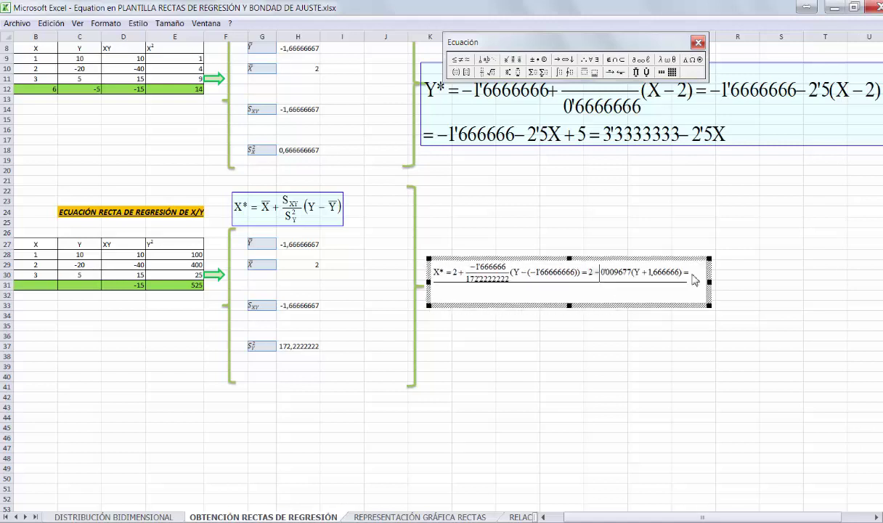
- Add a second equation line reading =2-0'009677Y-0,0161=1'9839-0'009677Y and leave the equation editor
key(Return)
text(=2-0)
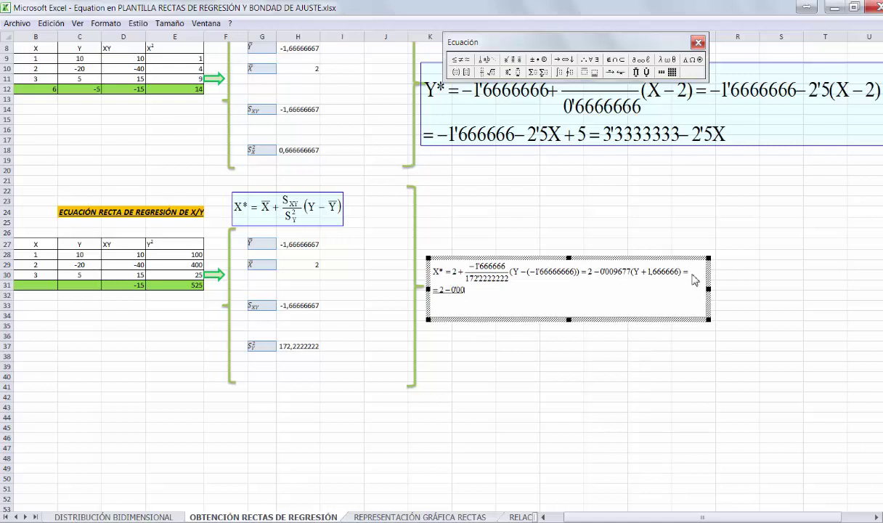
text('009677Y-0,016)
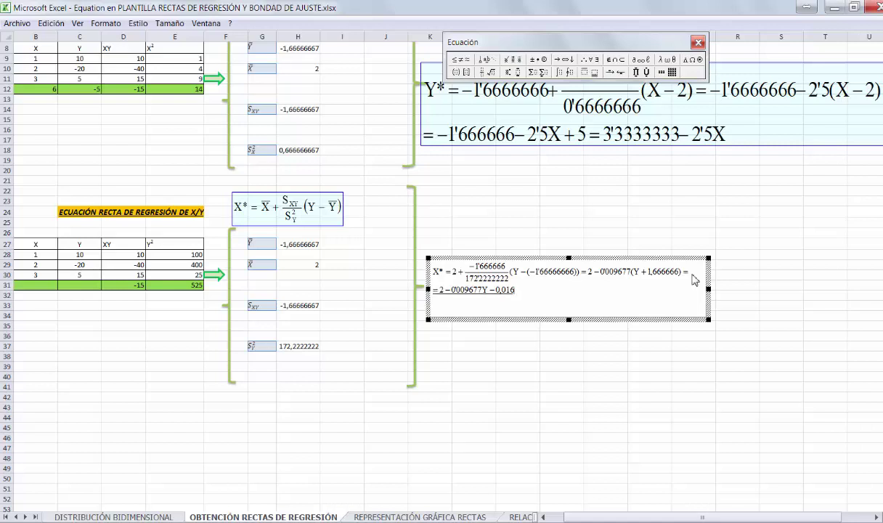
text(1)
text(=1'9839 −)
text(-0'009)
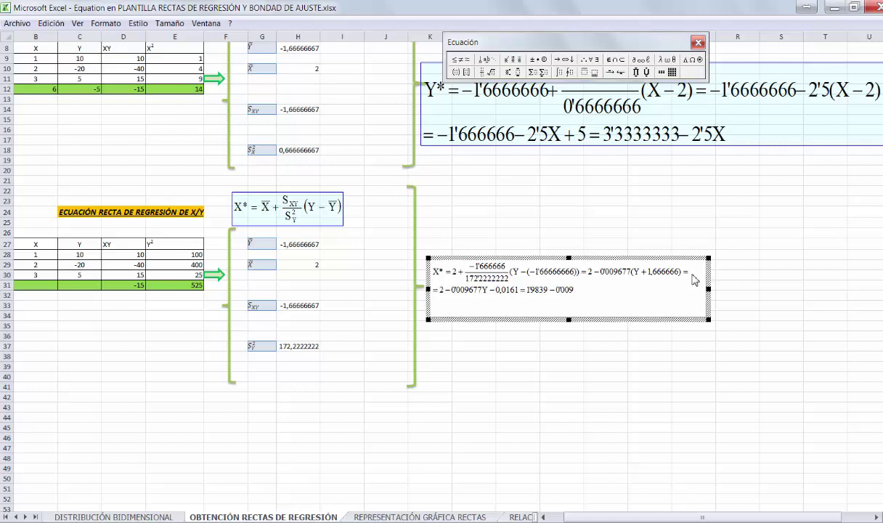
text(677Y)
click(657, 387)
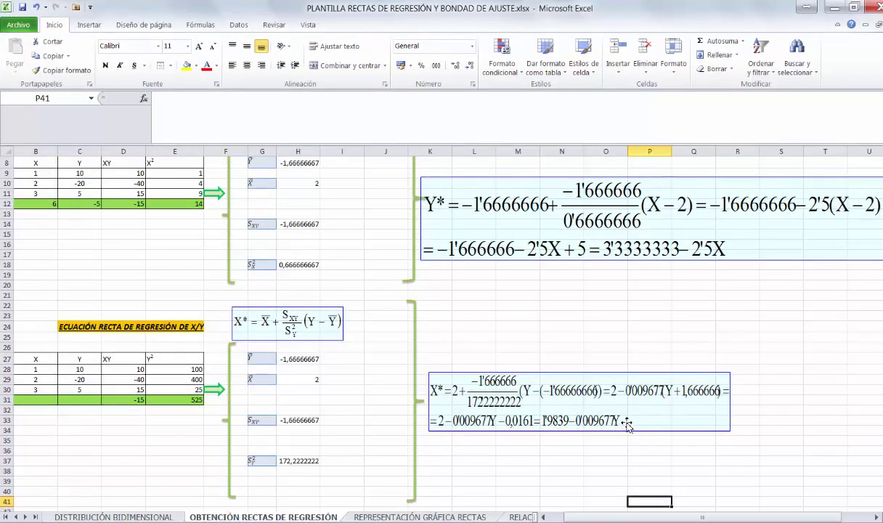
- Enlarge the finished X* equation box on the sheet and review it together with the Y* equation
click(628, 426)
drag(732, 430, 781, 439)
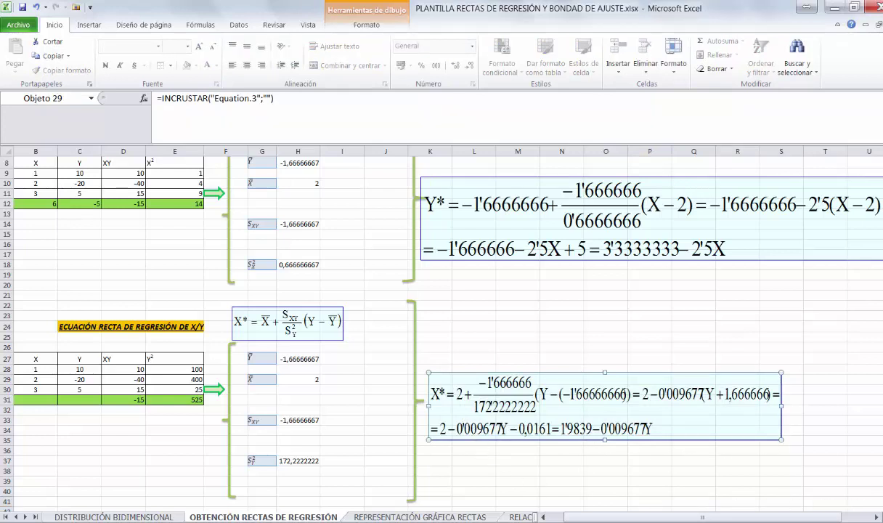
scroll(419, 317, down, 3)
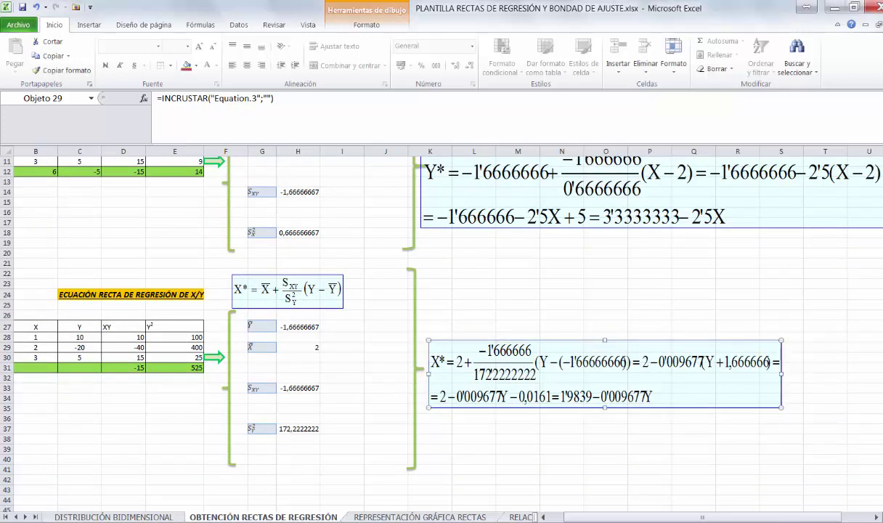
scroll(419, 317, up, 3)
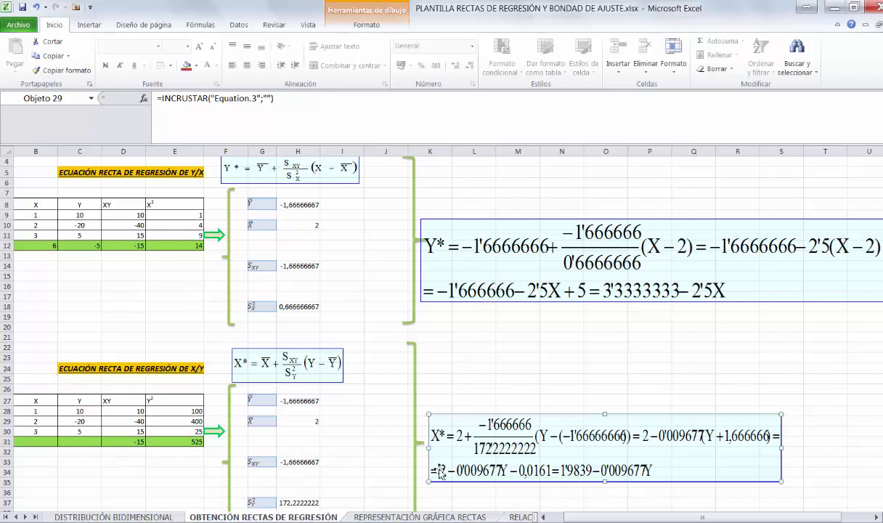
- On the REPRESENTACIÓN GRÁFICA RECTAS sheet, insert a scatter chart with smooth lines and markers from the Y/X data in A5:B17
click(425, 517)
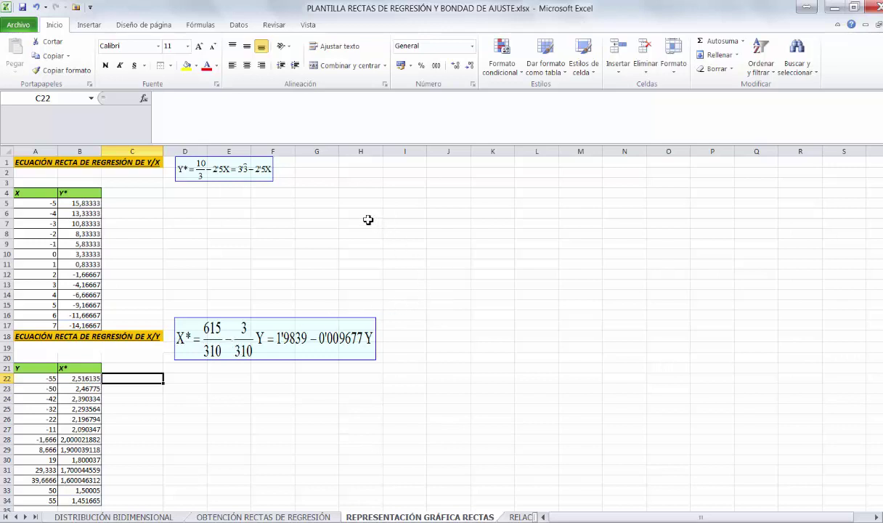
click(34, 203)
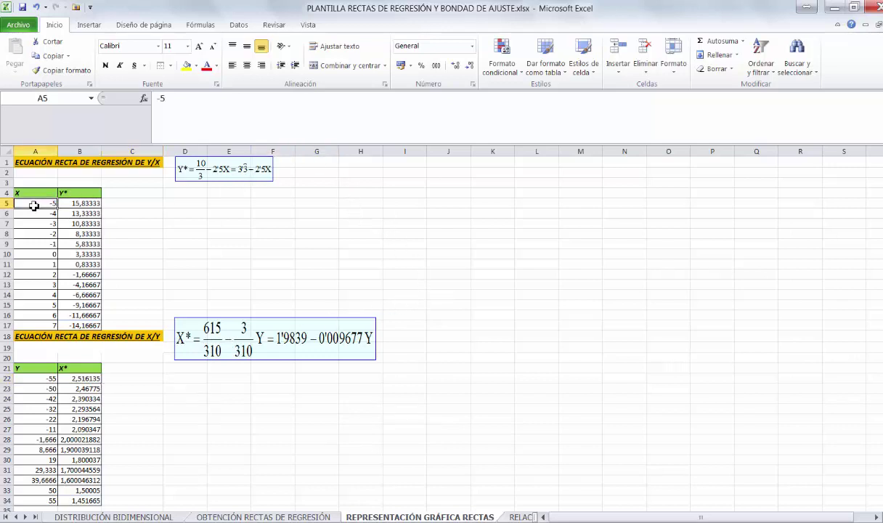
drag(58, 208, 91, 325)
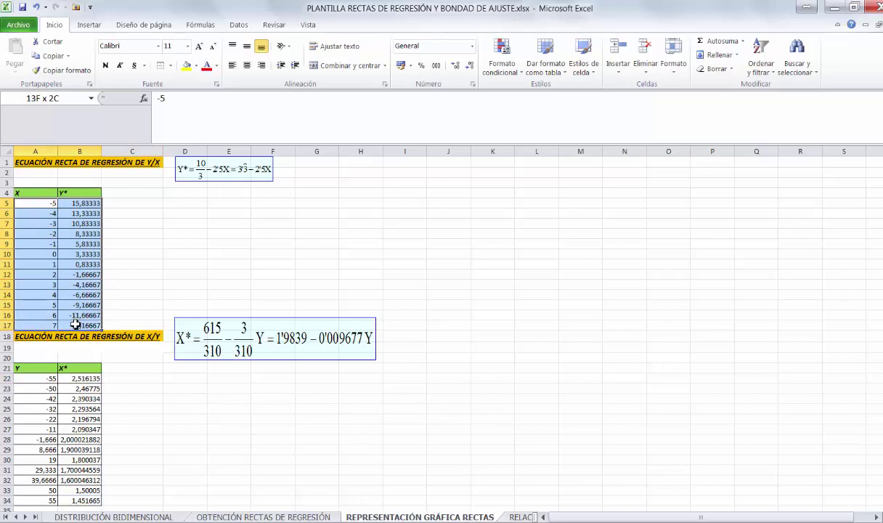
click(86, 26)
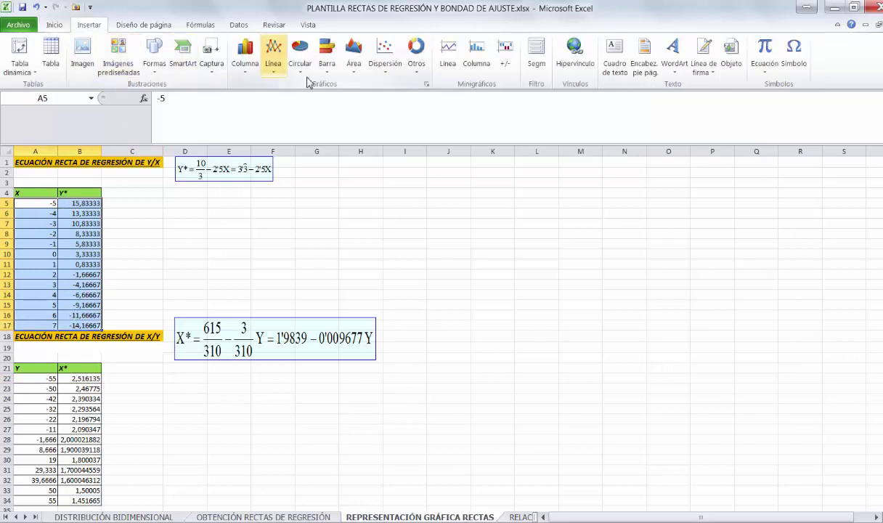
click(386, 73)
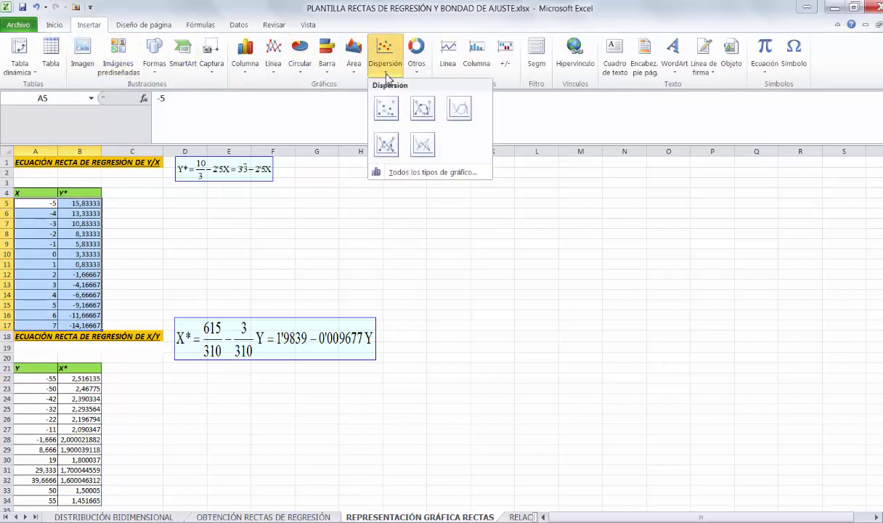
click(424, 110)
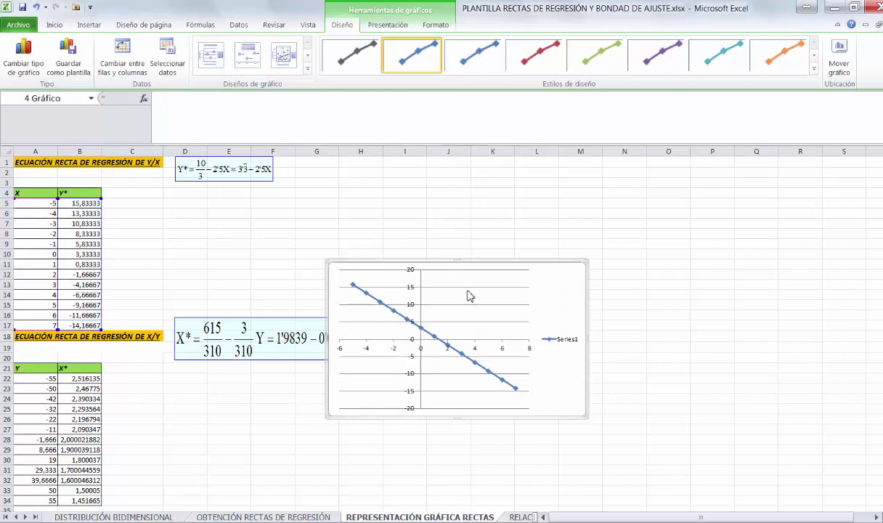
drag(500, 269, 519, 244)
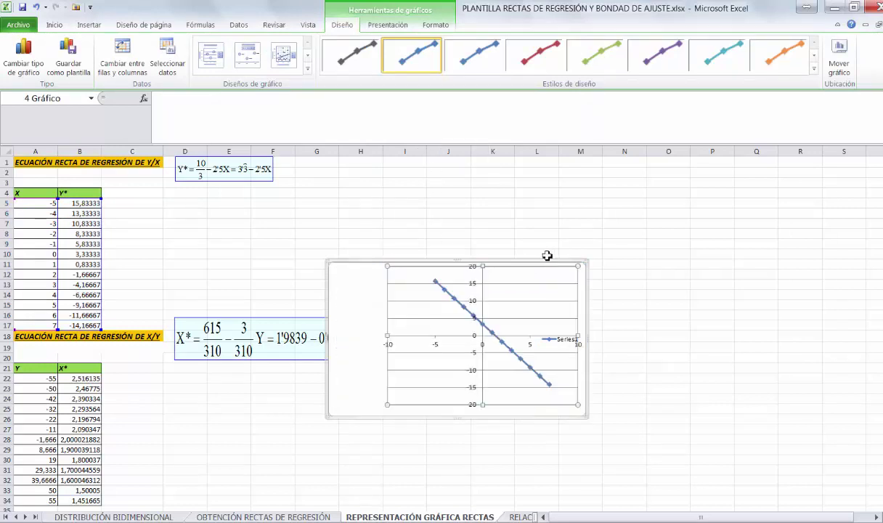
drag(441, 259, 494, 258)
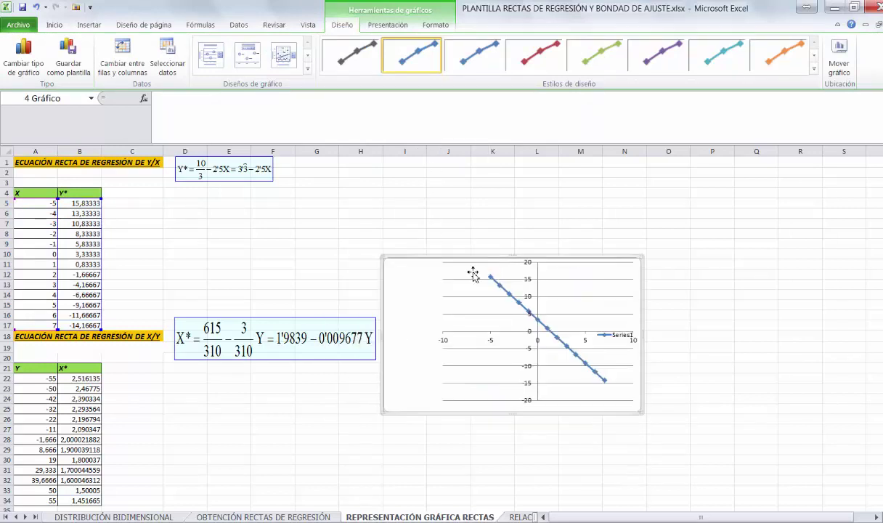
key(ctrl+z)
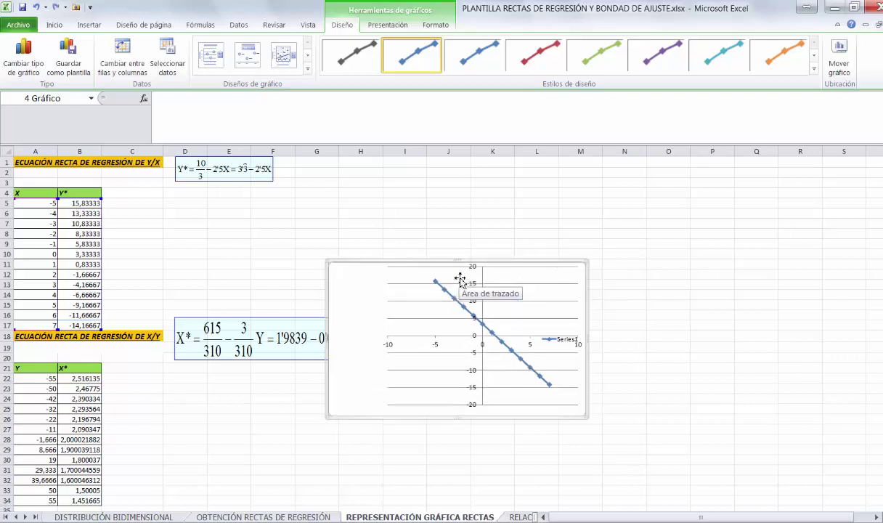
key(ctrl+z)
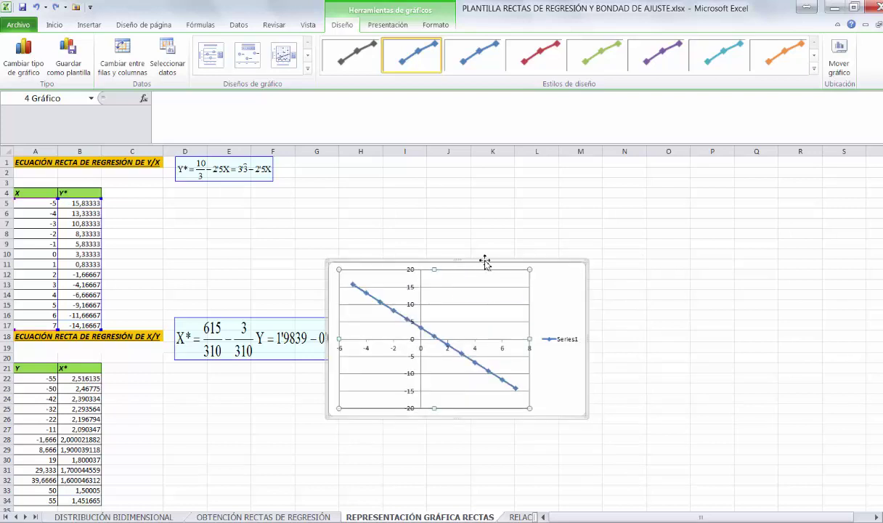
- Move the chart clear of the X* equation and add a new data series named RECTA DE REGRESIÓN DE X/Y
drag(485, 262, 591, 228)
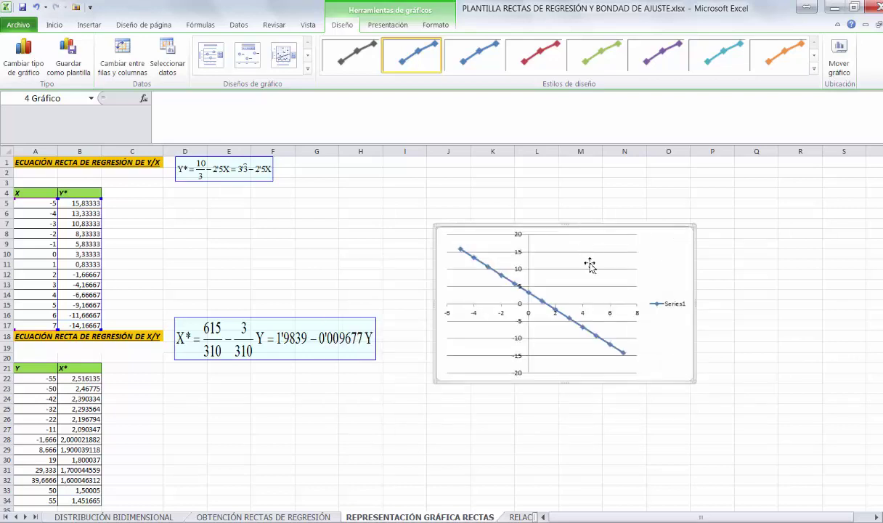
right_click(655, 266)
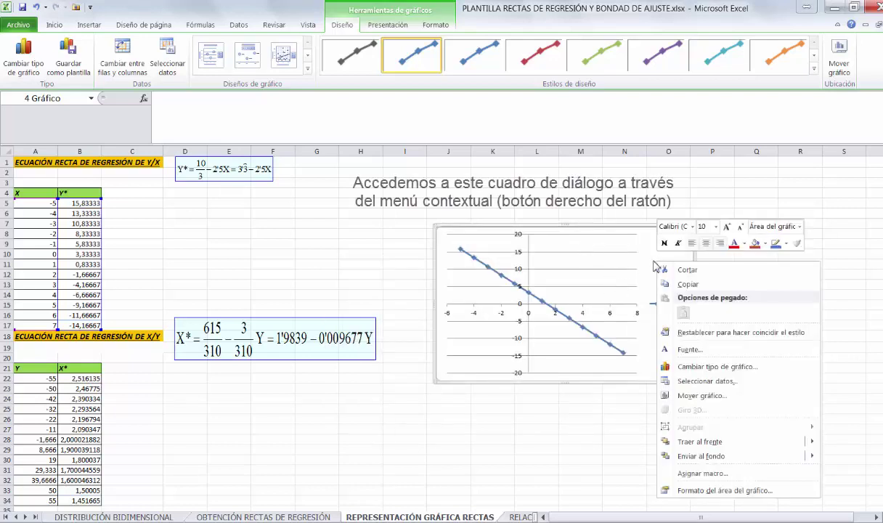
click(692, 382)
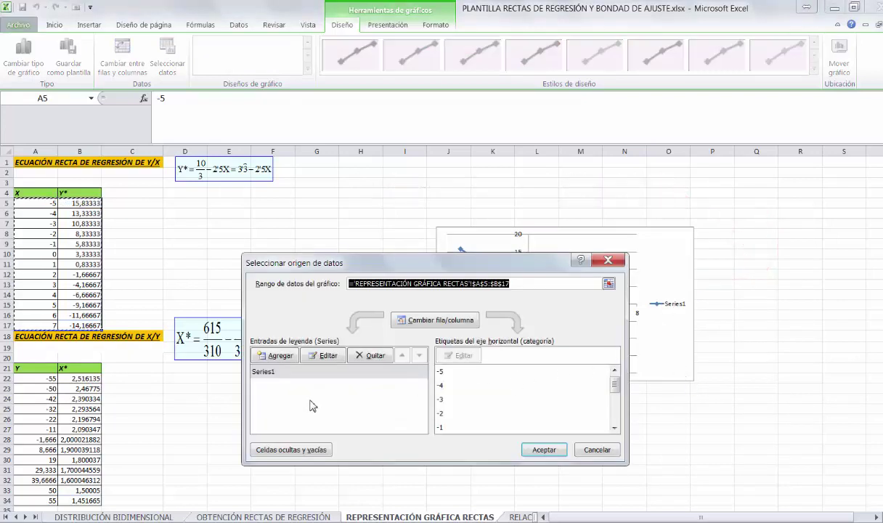
click(280, 356)
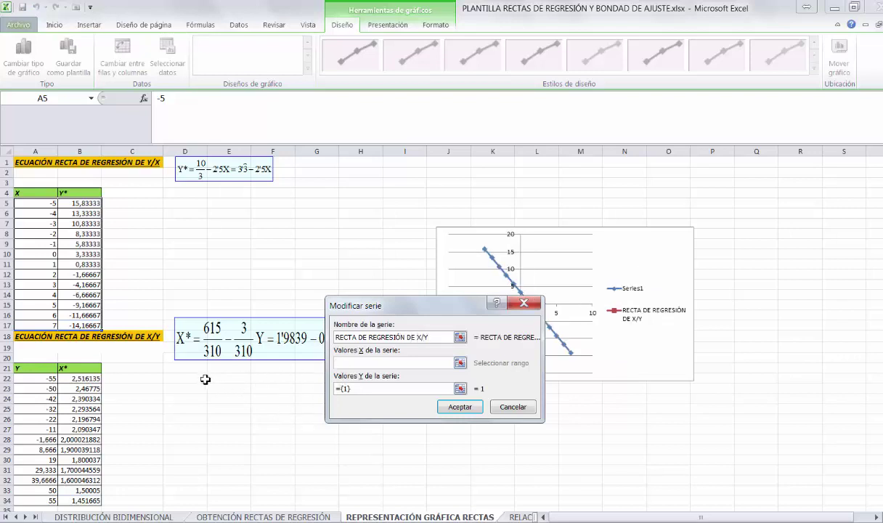
- Set the new series' X values to B22:B34 and its Y values to A22:A34, and accept the chart's data source
drag(82, 379, 82, 499)
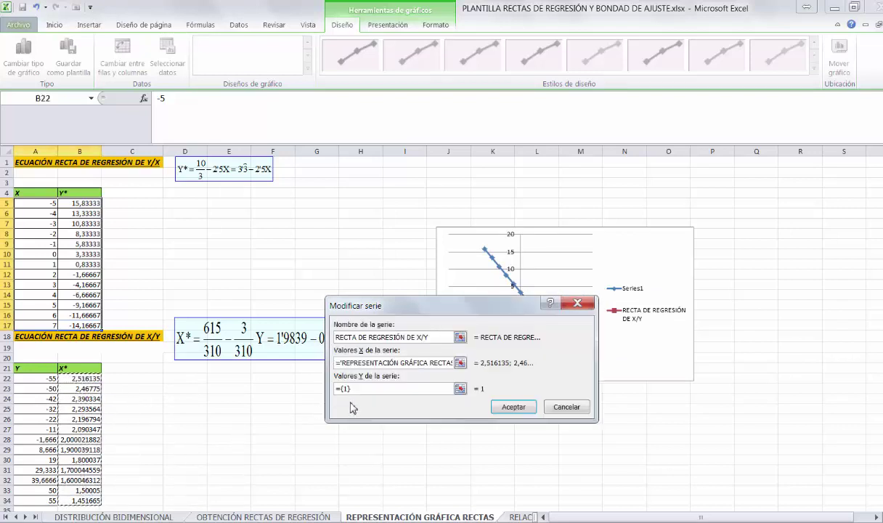
drag(351, 389, 340, 388)
key(BackSpace)
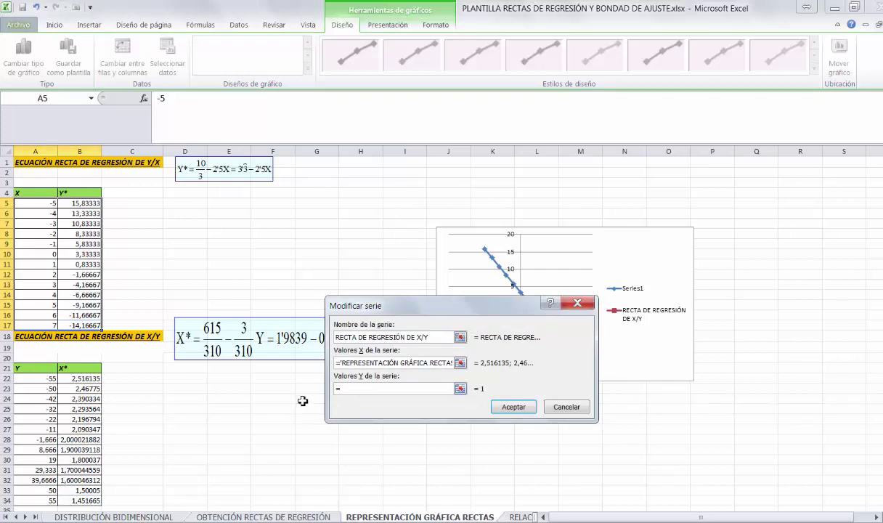
drag(45, 378, 45, 499)
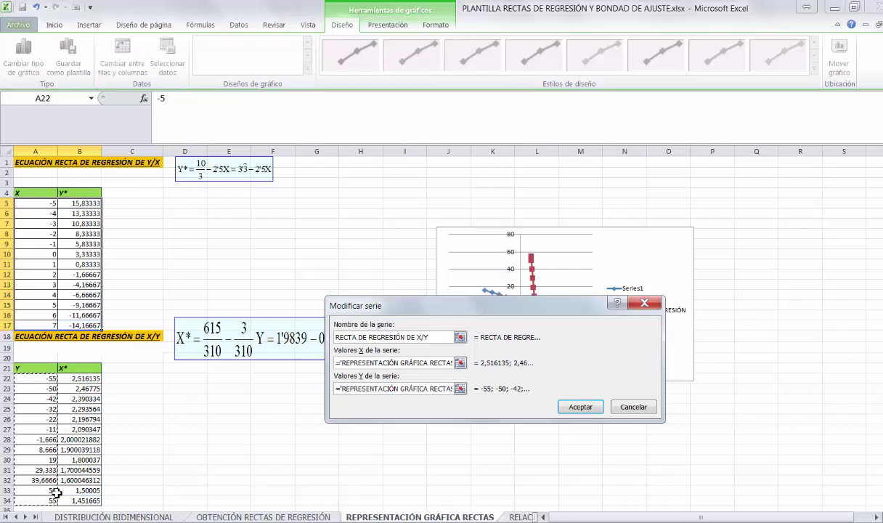
click(580, 408)
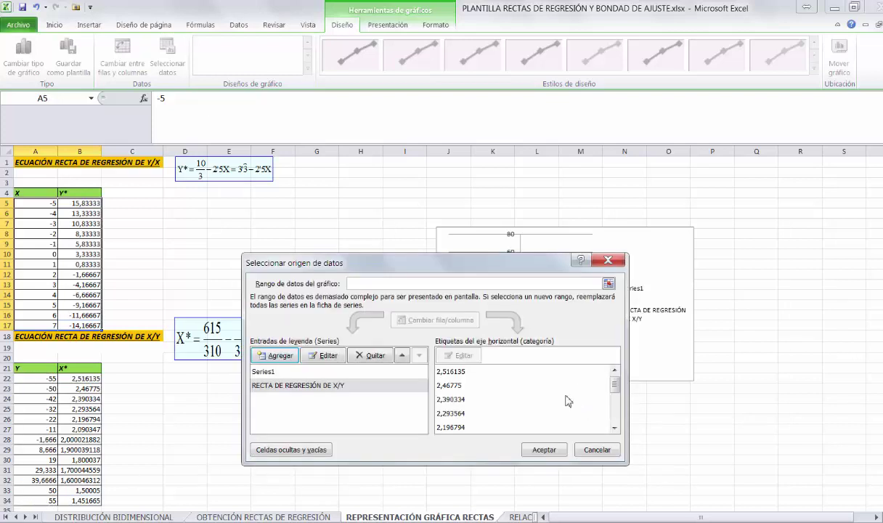
click(548, 451)
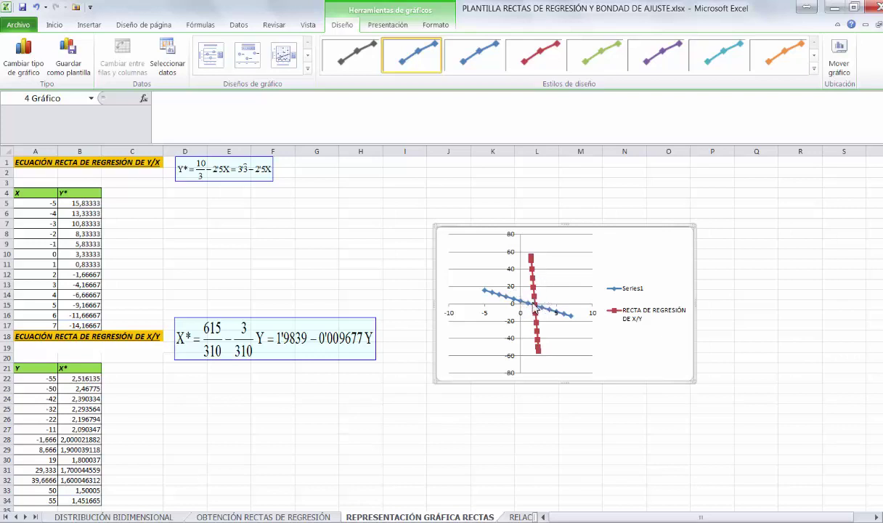
- Format the RECTA DE REGRESIÓN DE X/Y series with marker type Ninguno
mouse_move(534, 313)
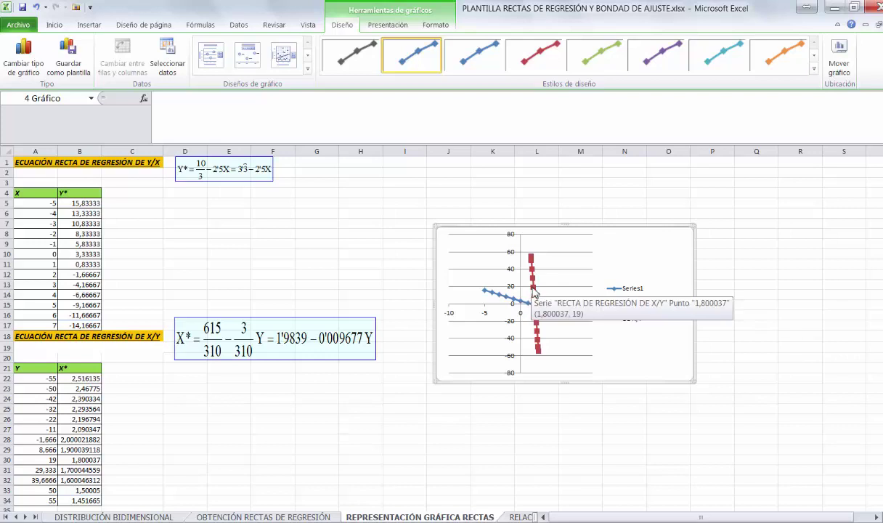
click(533, 291)
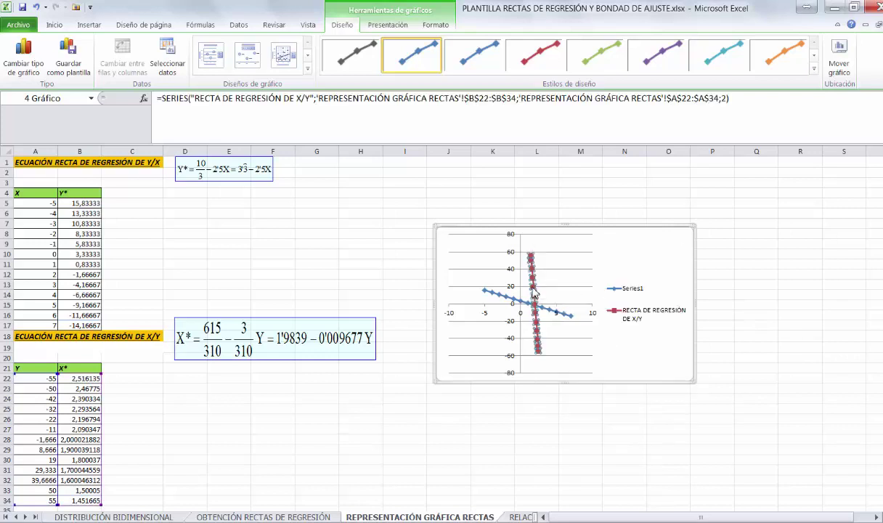
right_click(534, 292)
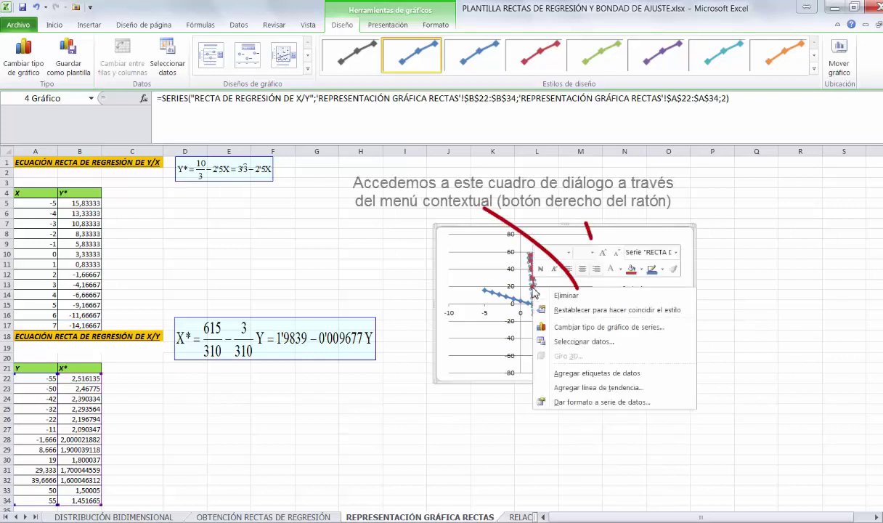
click(580, 402)
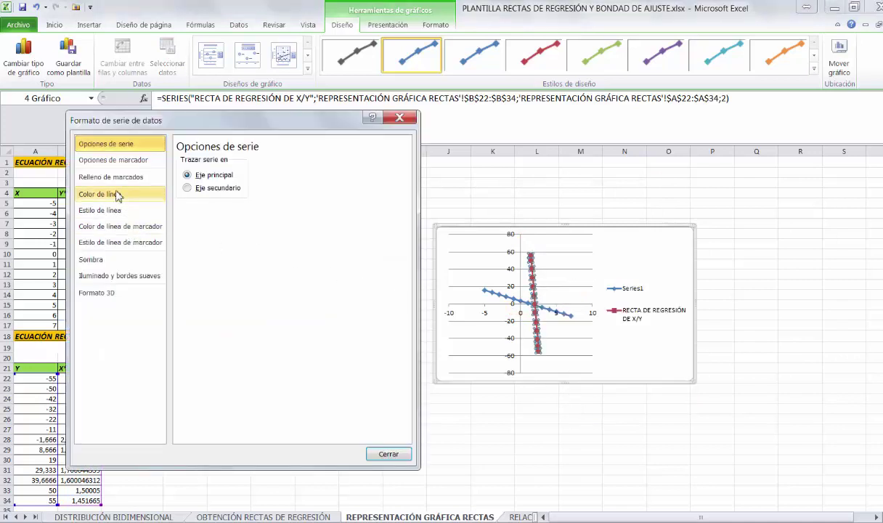
click(125, 163)
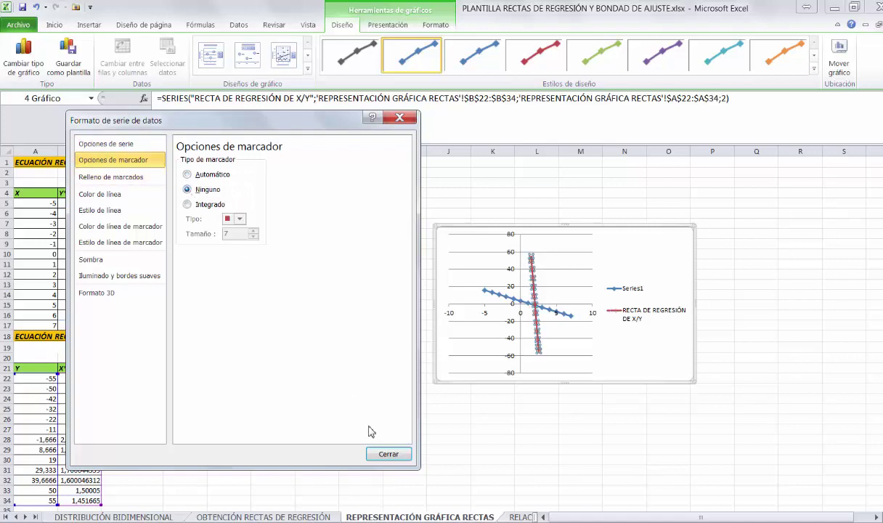
click(384, 454)
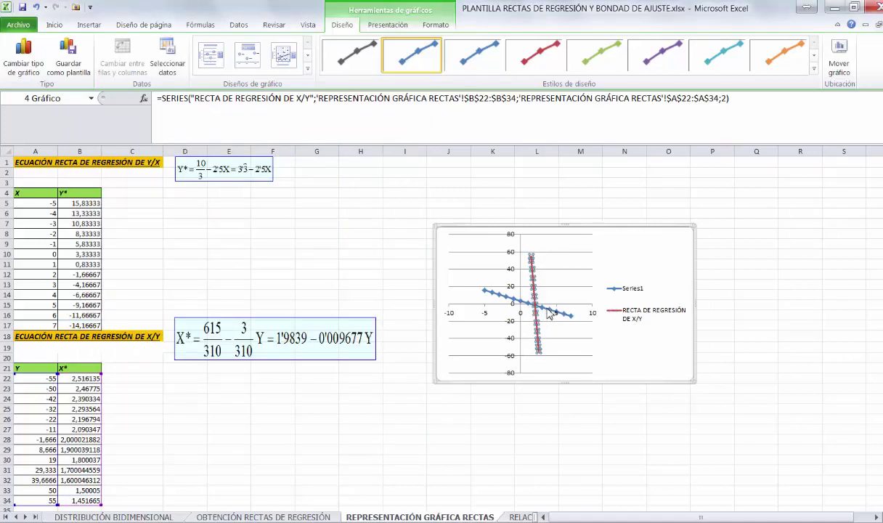
- Format the blue Series1 line with marker type Ninguno
click(548, 310)
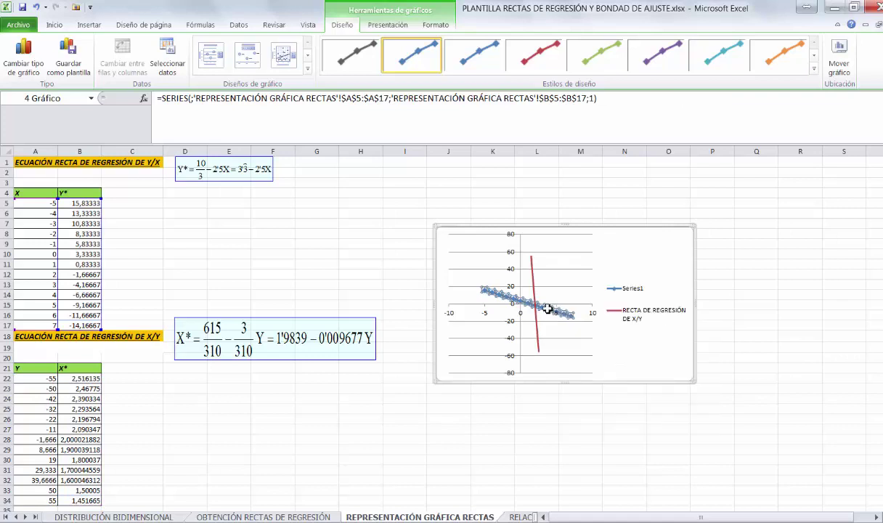
right_click(548, 311)
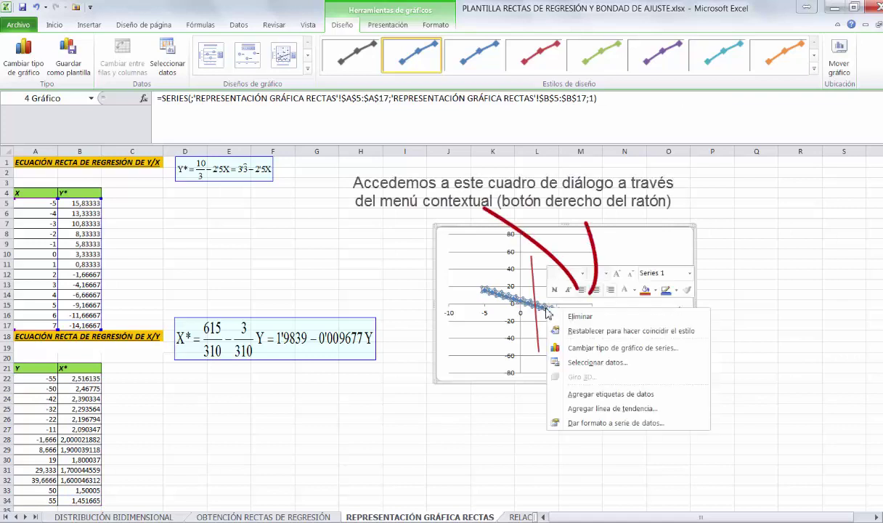
click(577, 423)
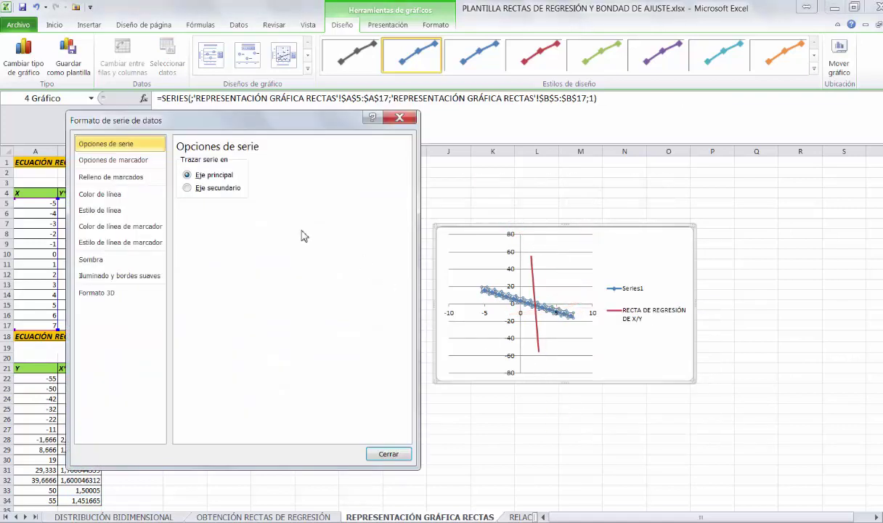
click(112, 160)
click(188, 189)
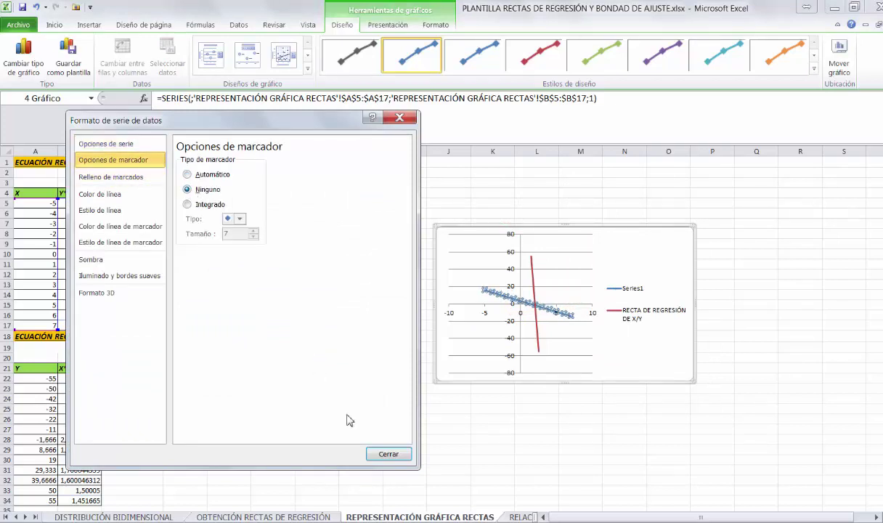
click(390, 454)
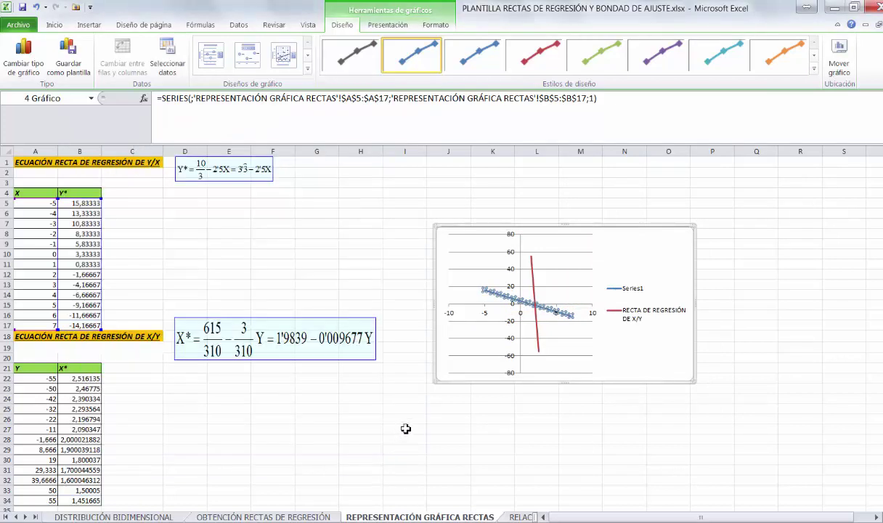
- Rename Series1 in the chart's data source as RECTA DE REGRESIÓN DE Y/X
right_click(607, 270)
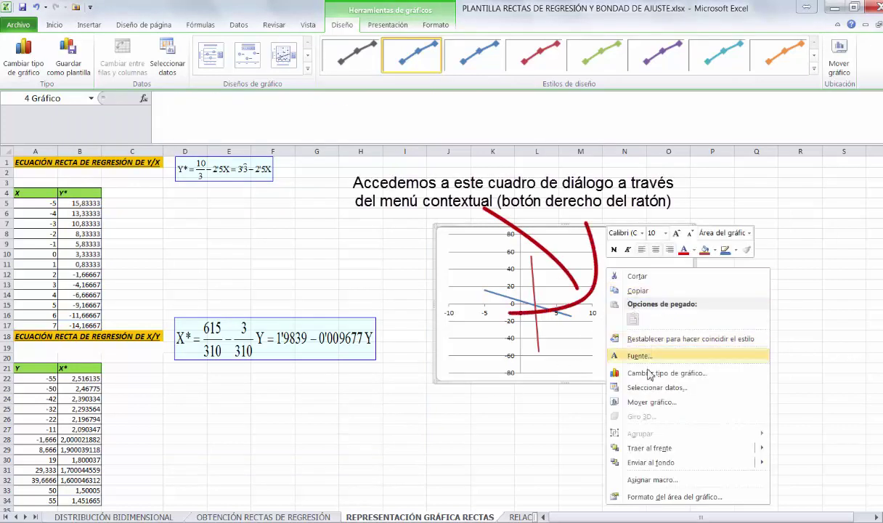
click(650, 388)
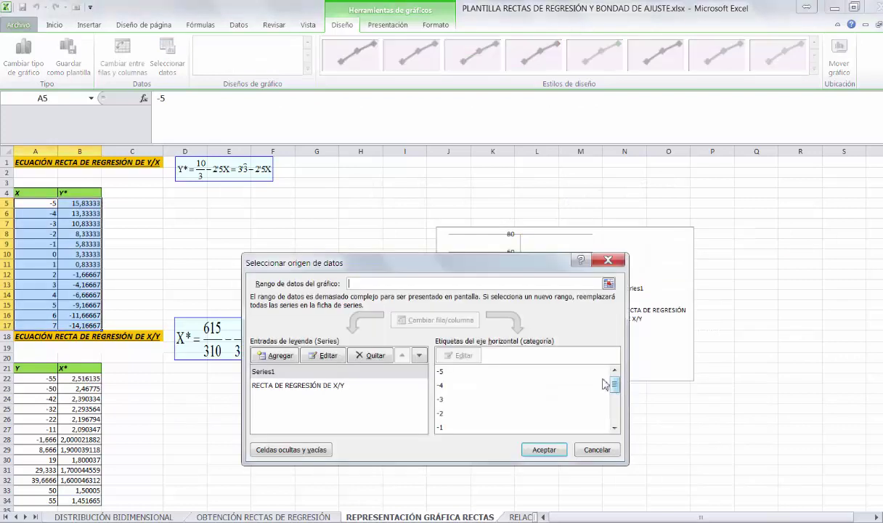
click(264, 373)
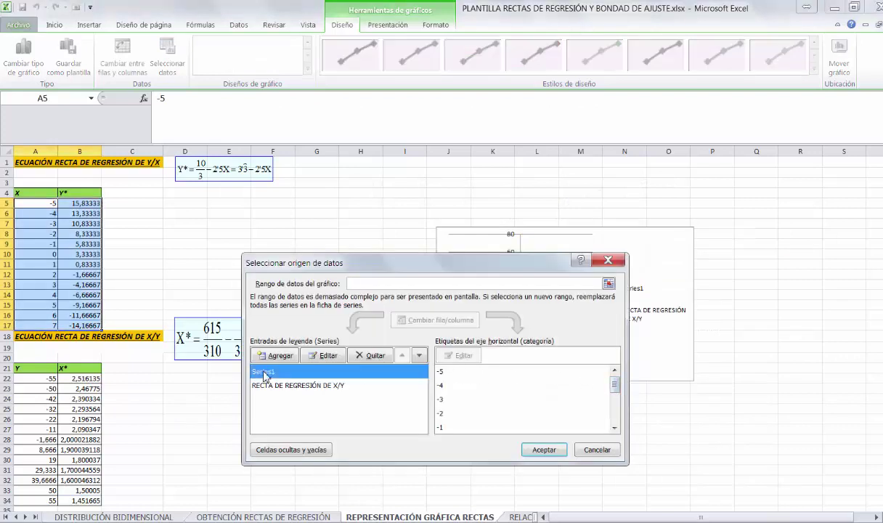
click(324, 356)
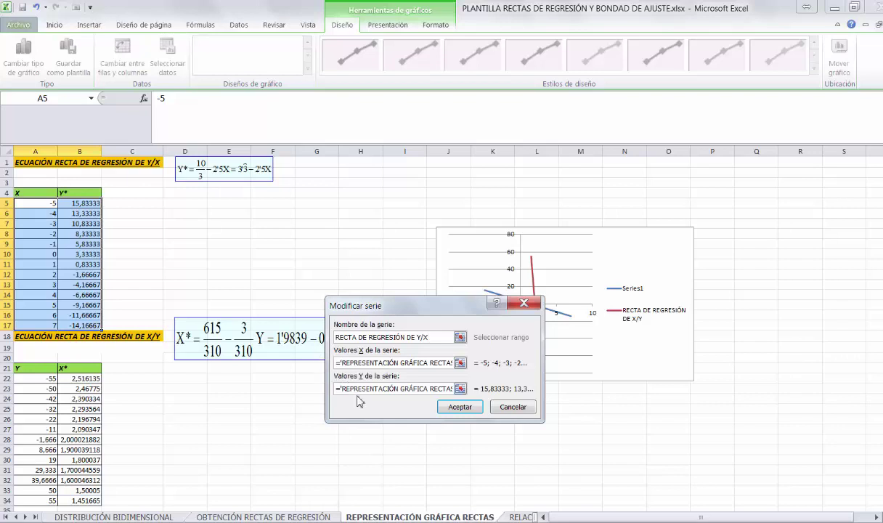
click(459, 406)
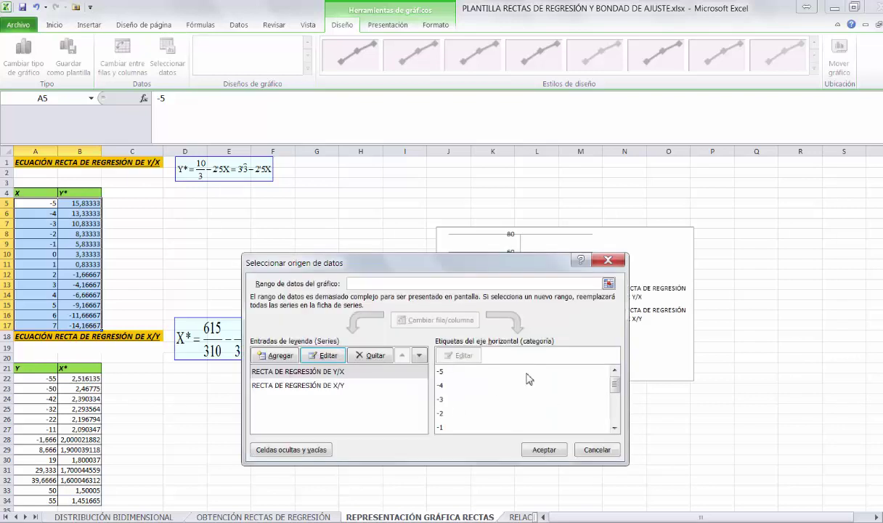
click(536, 448)
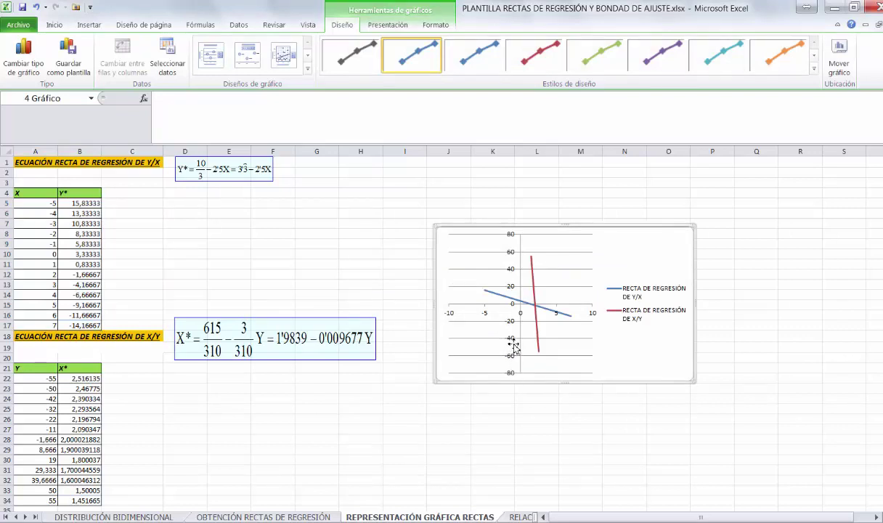
- Give the chart's horizontal axis a fixed minimum of -8, a fixed maximum of 8 and a major unit of 2
mouse_move(540, 309)
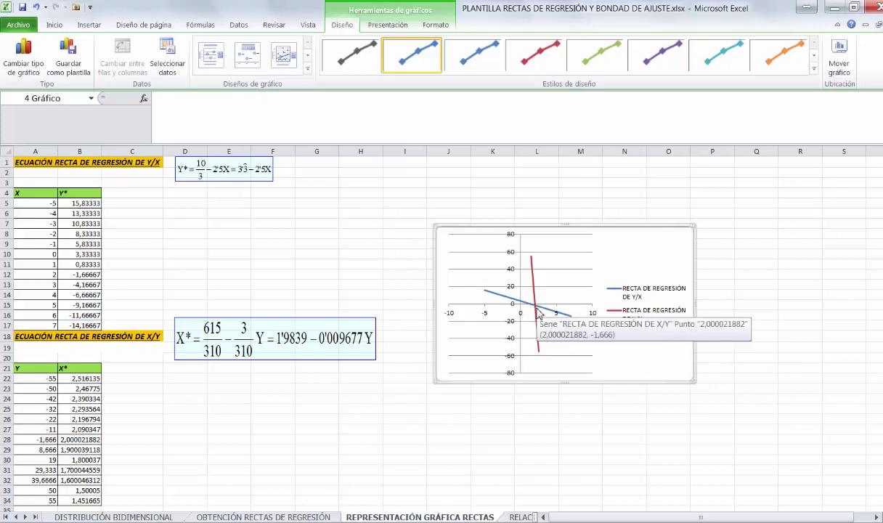
click(449, 319)
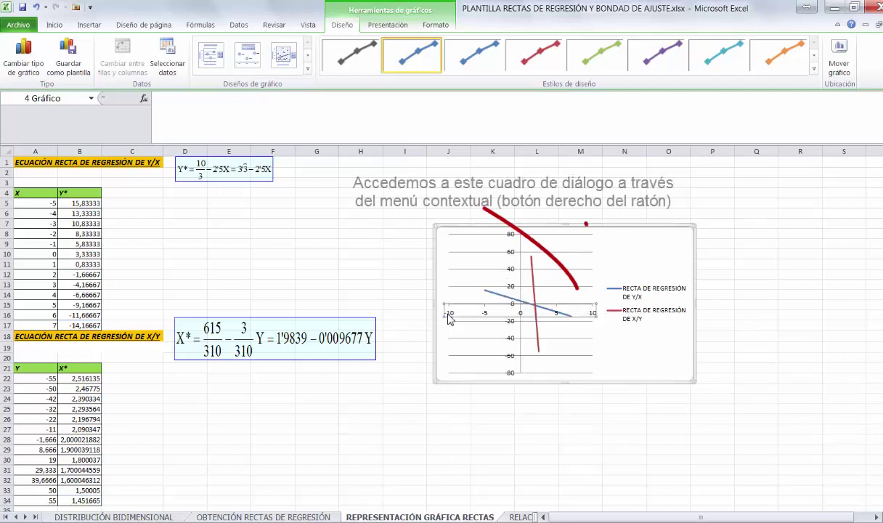
right_click(449, 318)
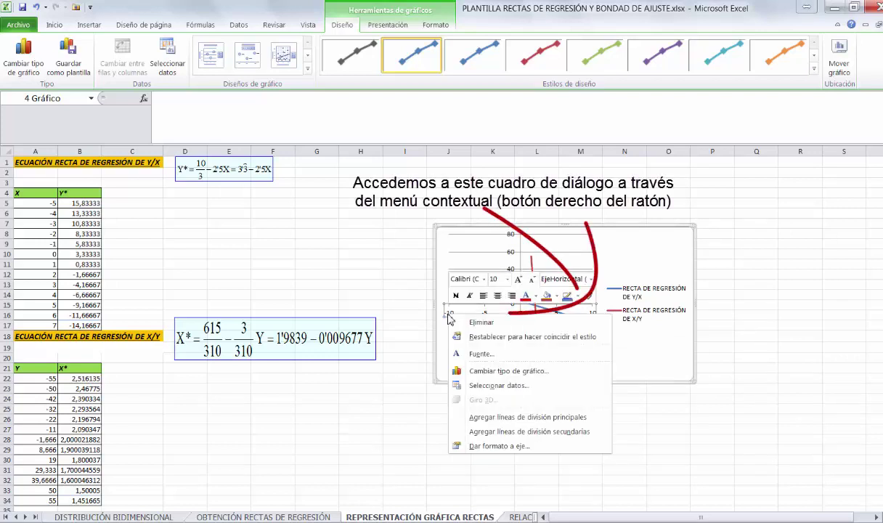
click(500, 446)
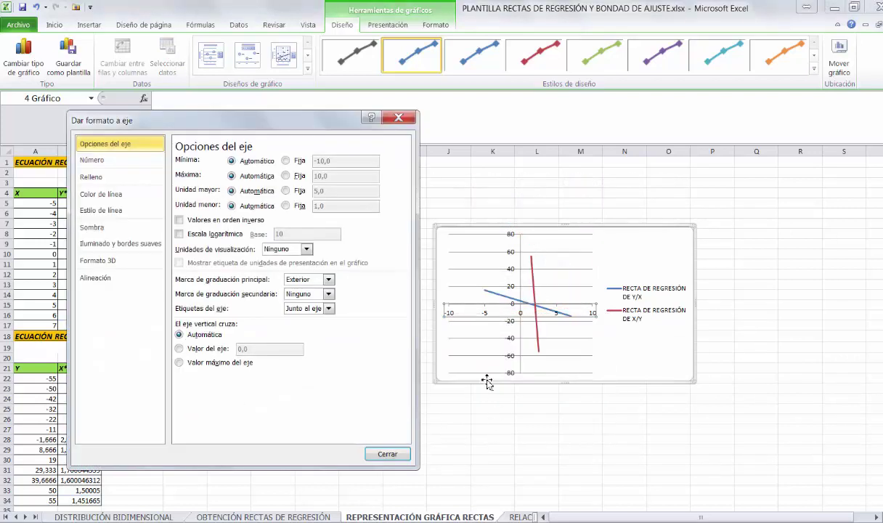
click(285, 160)
drag(317, 129, 398, 124)
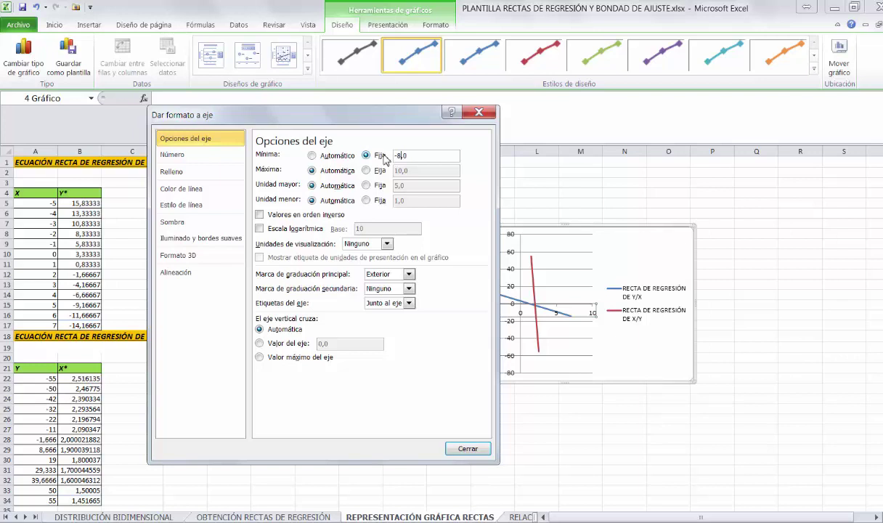
click(366, 170)
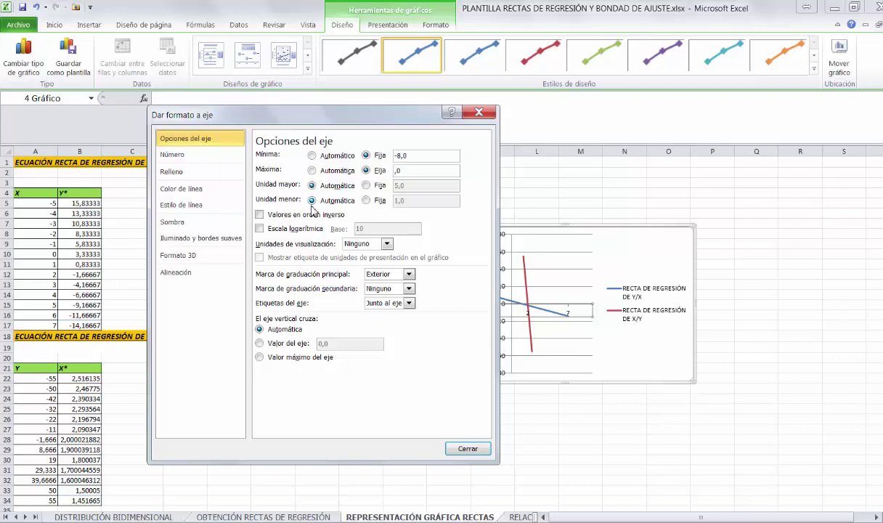
click(366, 186)
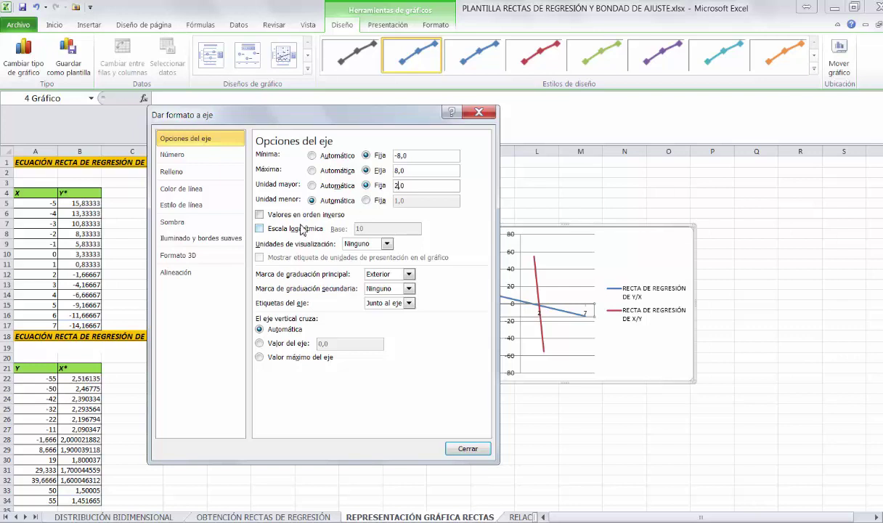
click(462, 449)
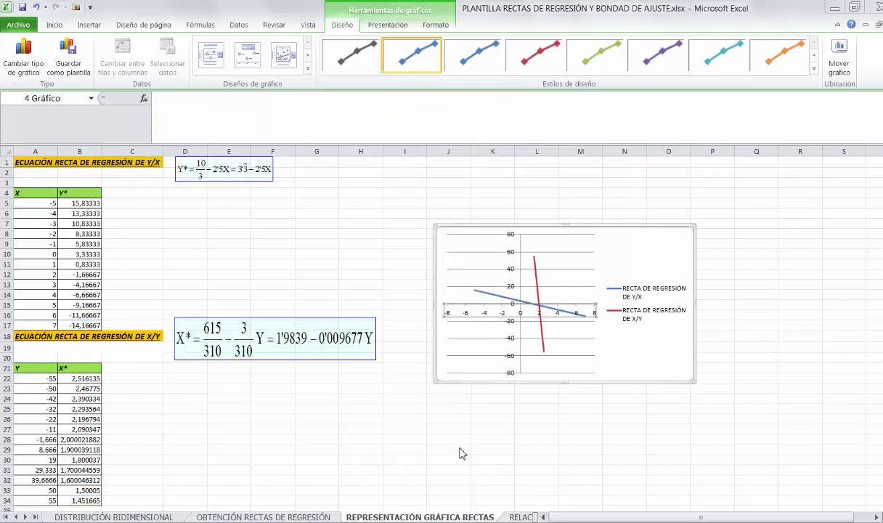
- Give the chart's vertical axis a fixed minimum of -55, a fixed maximum of 55 and a major unit of 15
click(511, 360)
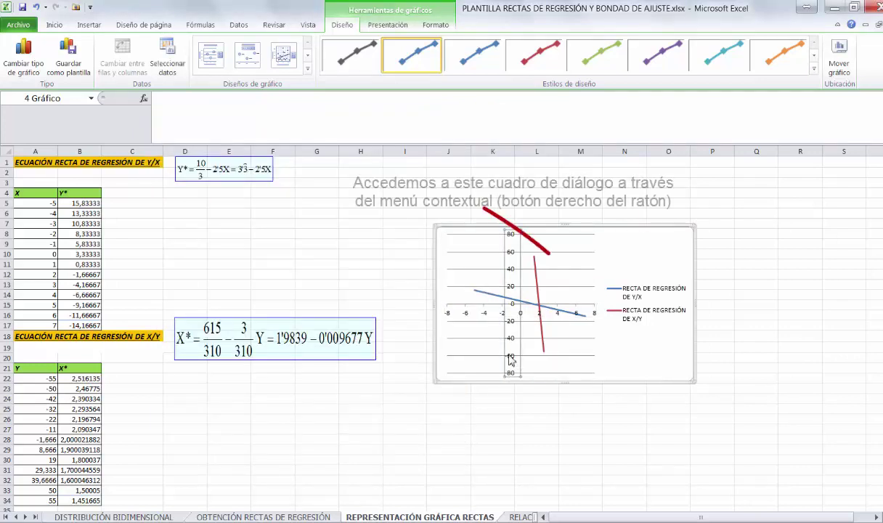
right_click(511, 360)
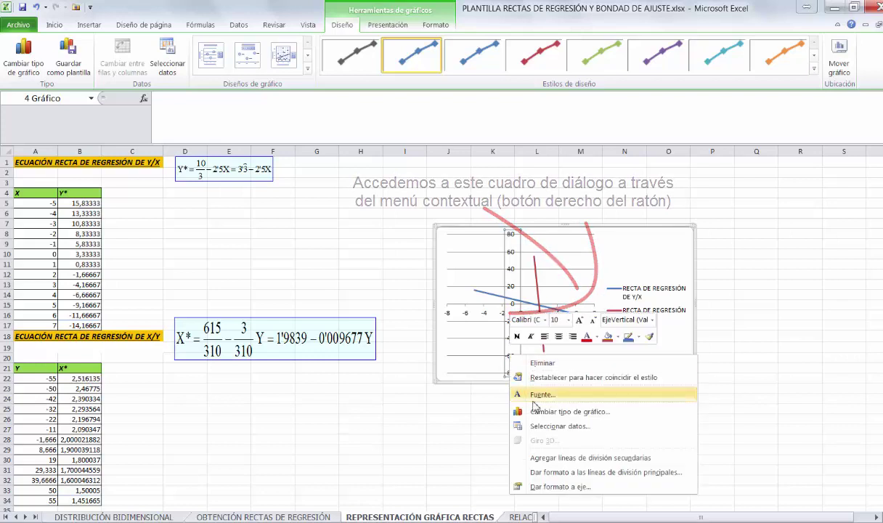
click(545, 488)
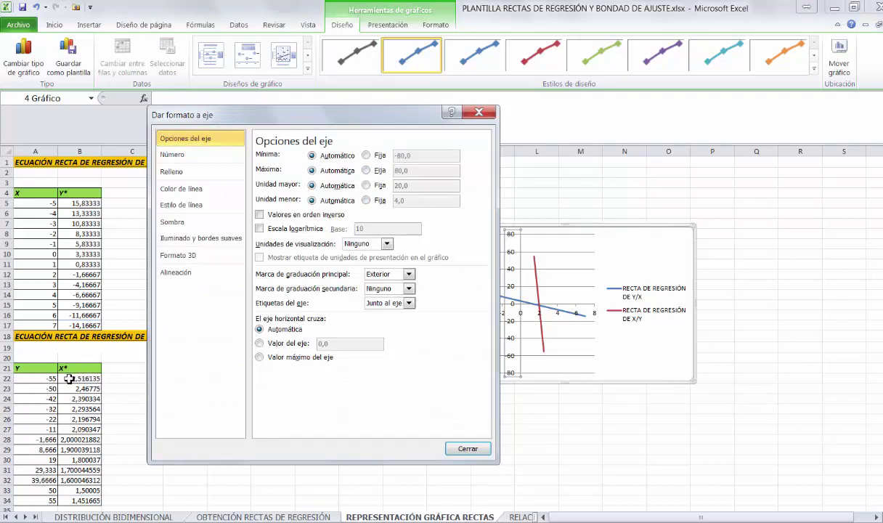
click(369, 157)
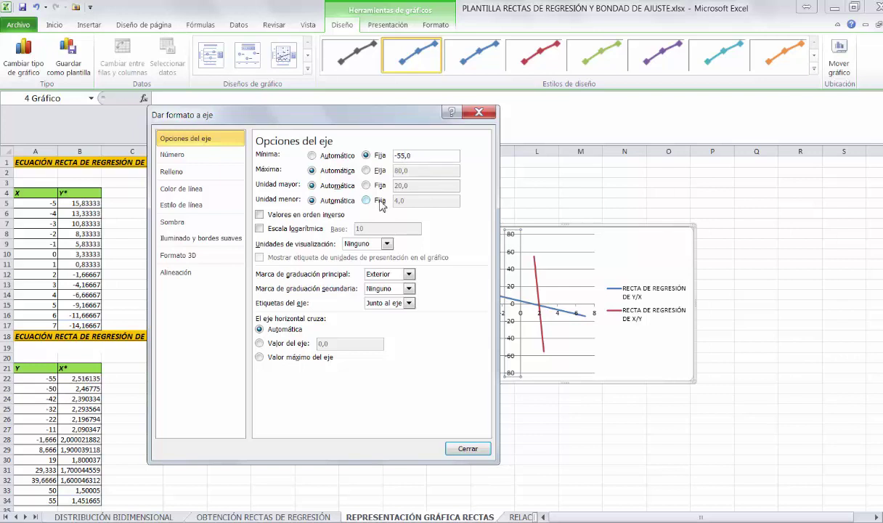
click(366, 170)
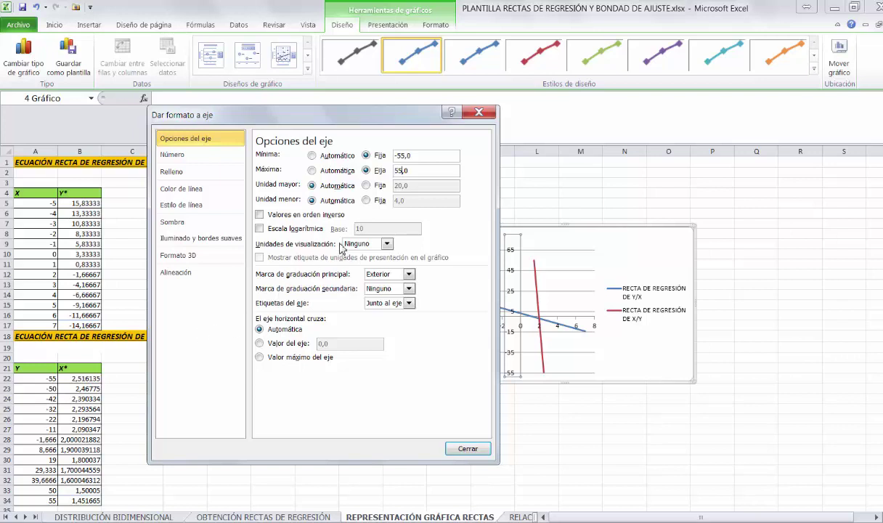
click(365, 185)
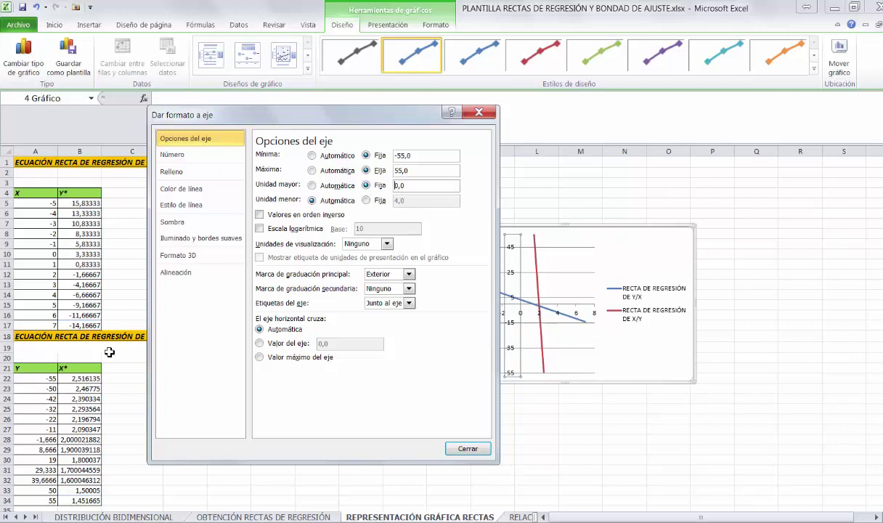
key(BackSpace)
text(15)
click(464, 448)
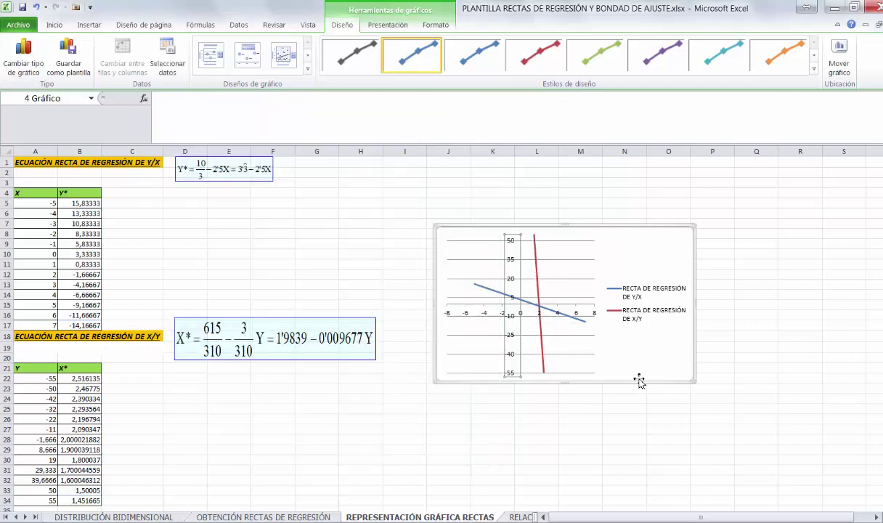
- Enlarge the scatter chart from its lower corner so it reaches about the end of column R and row 30
click(673, 388)
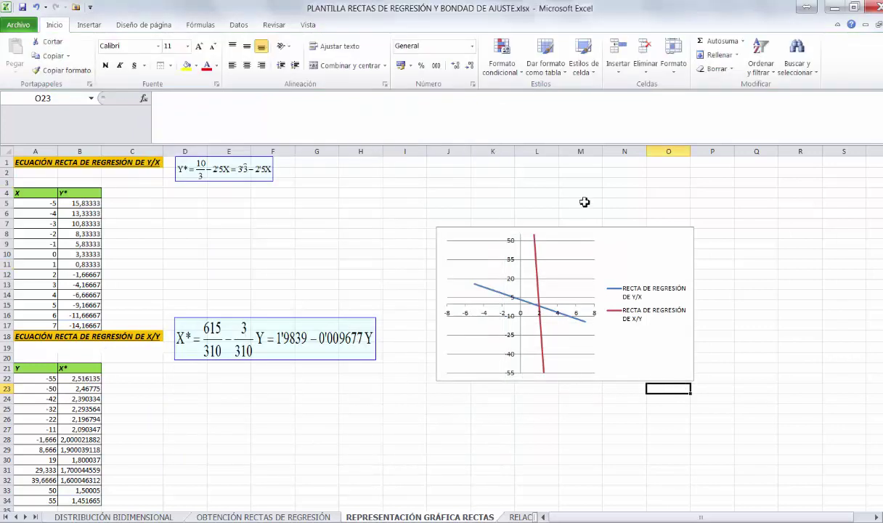
click(640, 345)
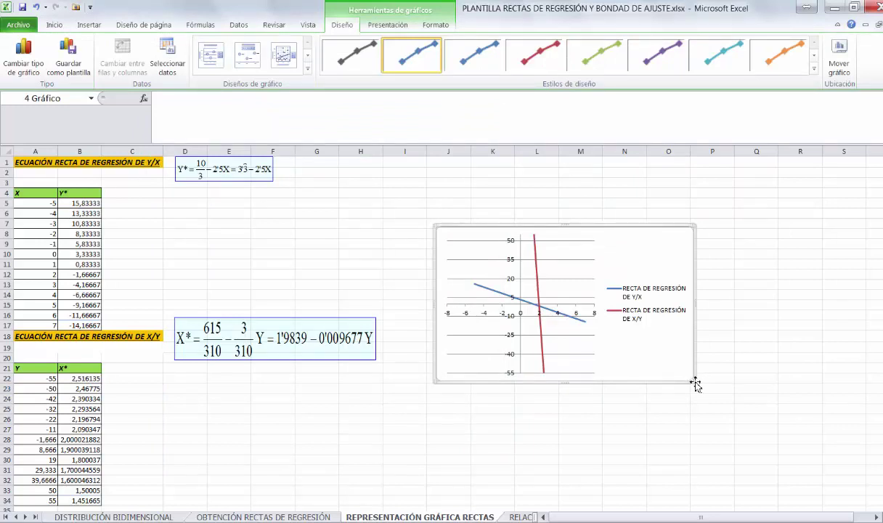
drag(697, 381, 827, 458)
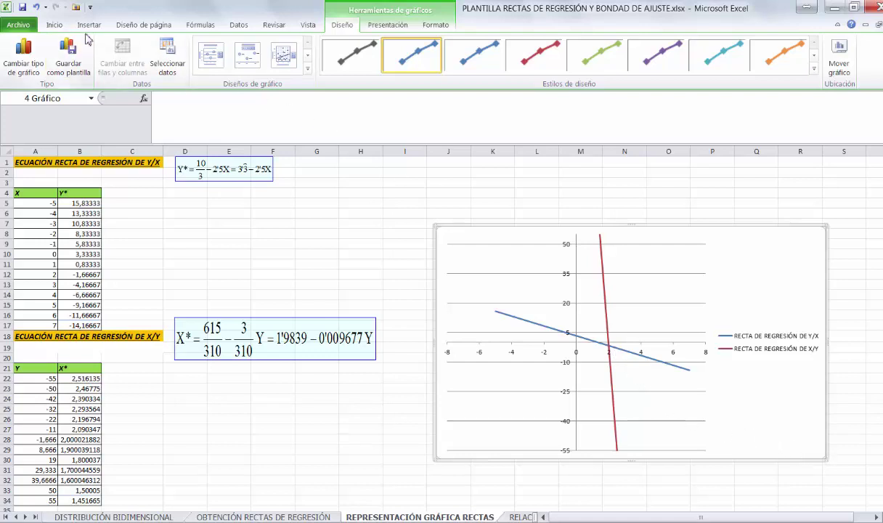
- Draw an ellipse about 1,09 cm wide and 0,53 cm high around the intersection of the two regression lines
click(87, 24)
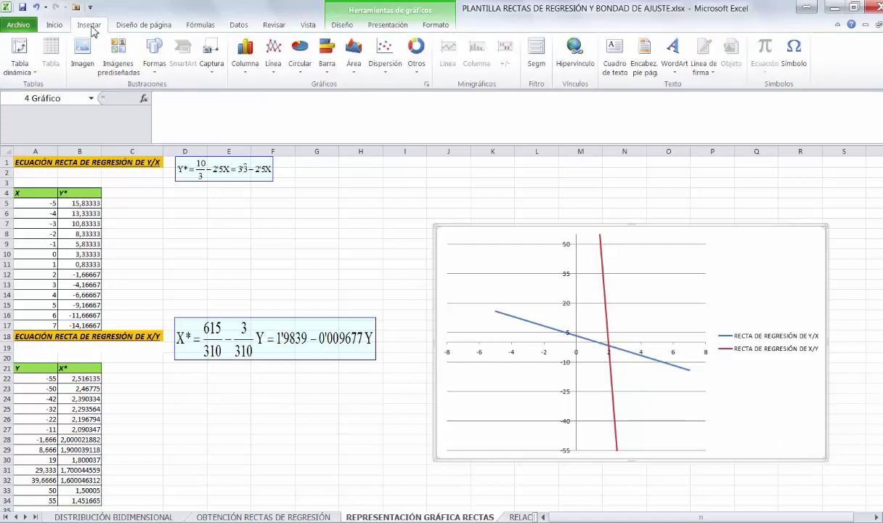
click(150, 69)
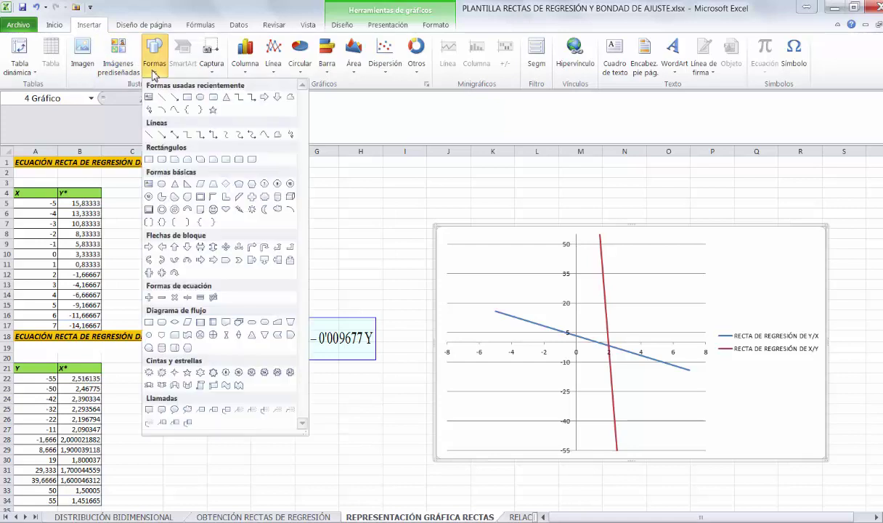
click(199, 97)
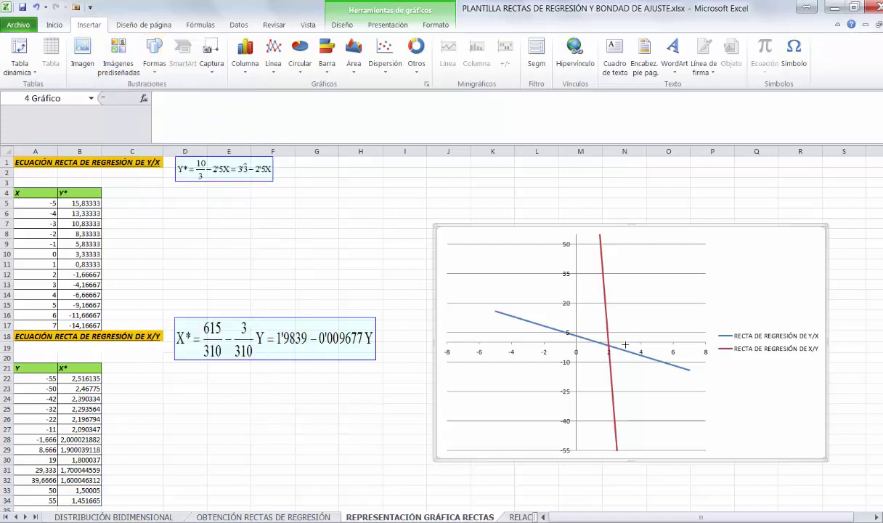
drag(618, 341, 609, 338)
drag(600, 340, 597, 353)
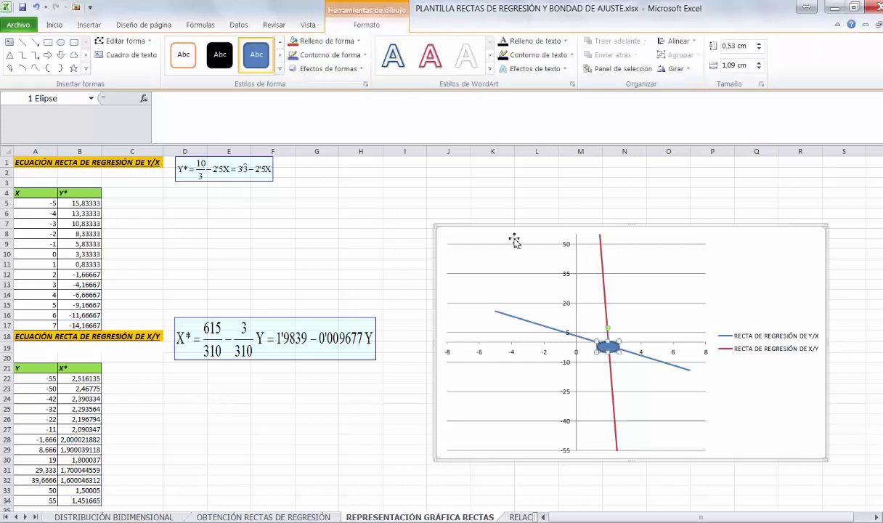
- Apply the orange outline shape style to the ellipse and set its fill to Sin relleno
click(187, 64)
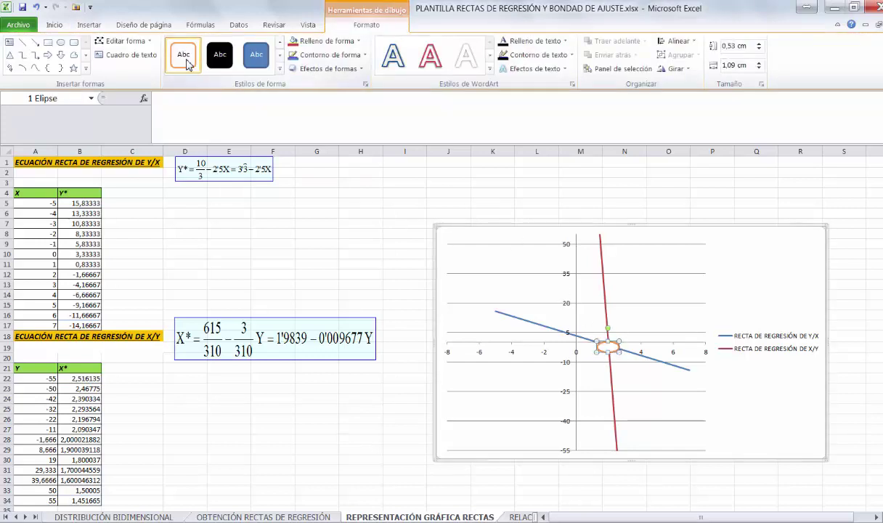
click(358, 45)
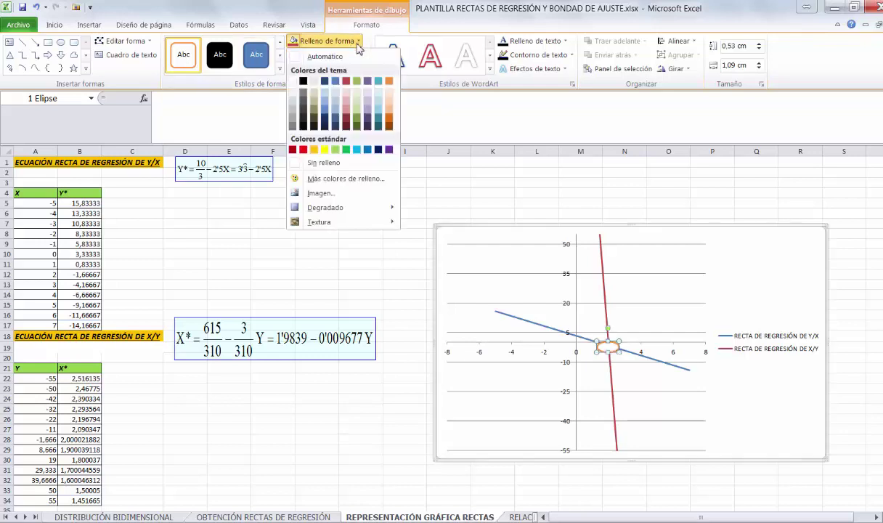
click(319, 163)
click(322, 161)
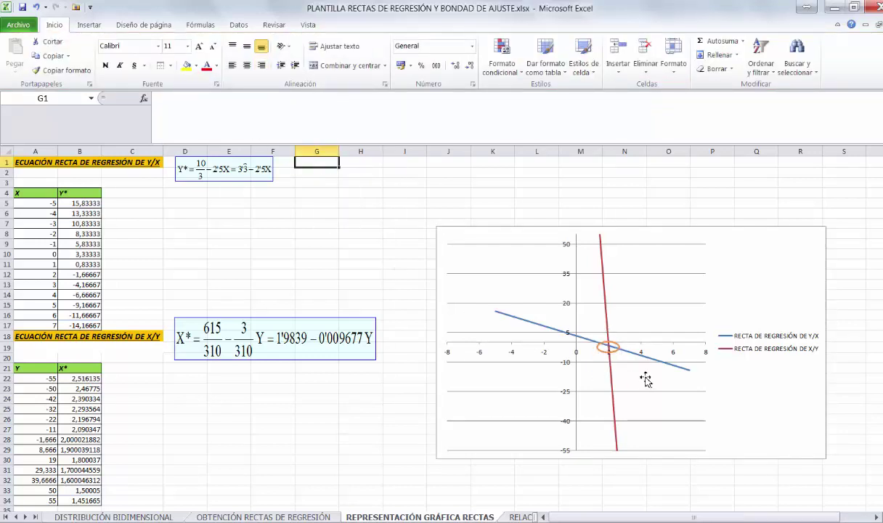
click(613, 350)
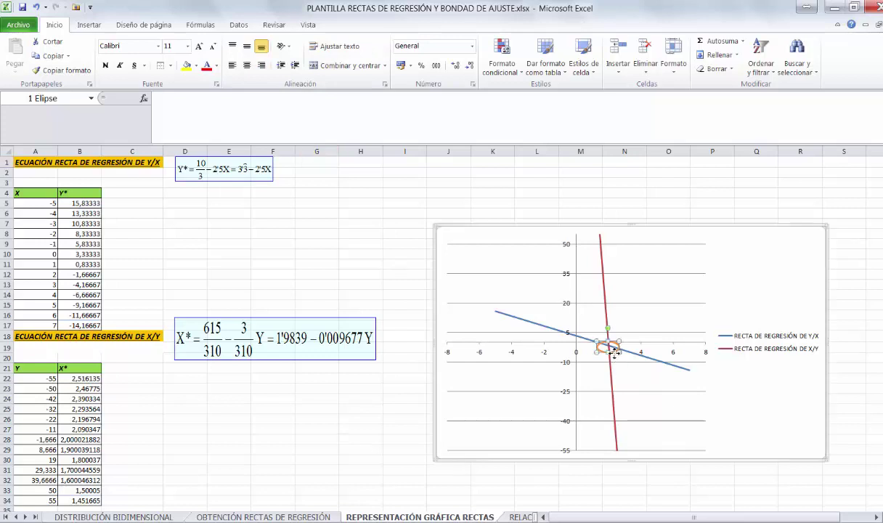
key(Escape)
- Draw a straight arrow from about cell H30 to the ellipse marking the lines' intersection, about 12,41 by 5,37 cm
click(761, 395)
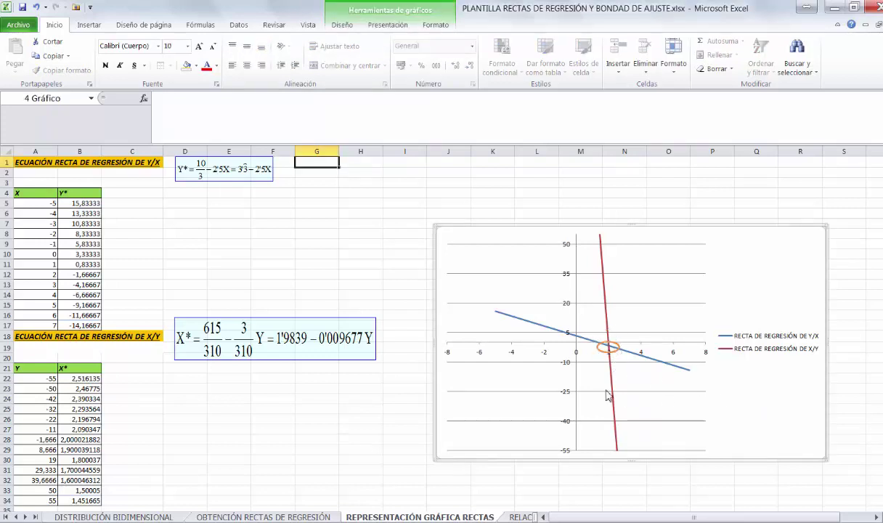
click(89, 25)
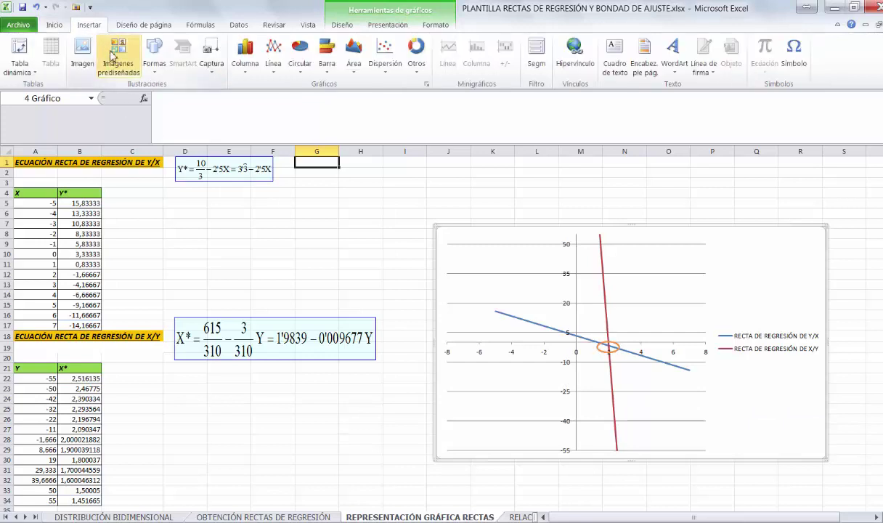
click(153, 71)
click(162, 97)
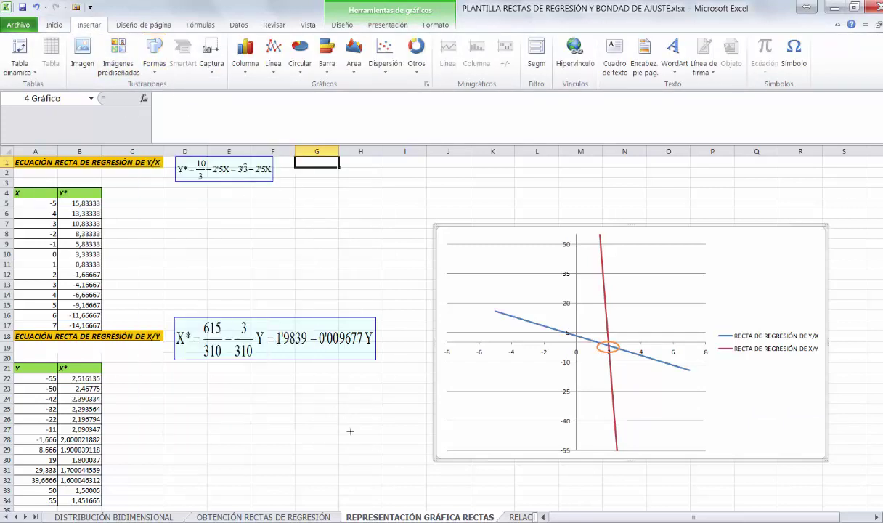
mouse_move(358, 458)
mouse_down()
mouse_move(532, 370)
mouse_move(605, 347)
mouse_up()
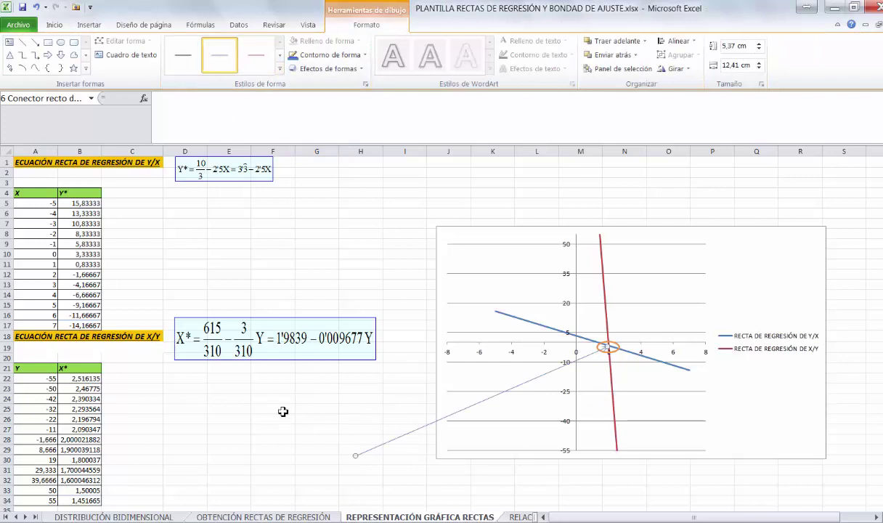
click(283, 411)
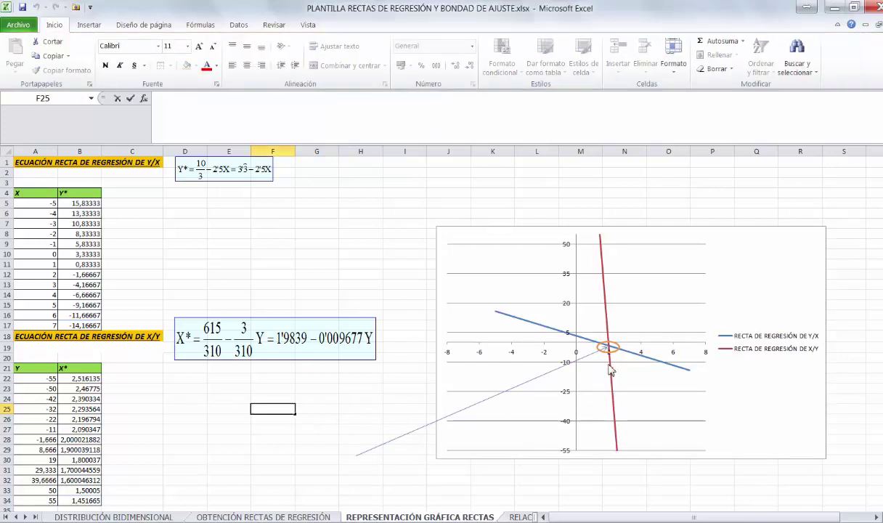
- Go to the RELACIÓN ENTRE VARIABLES sheet
mouse_move(612, 358)
key(ctrl+Page_Down)
key(ctrl+Page_Down)
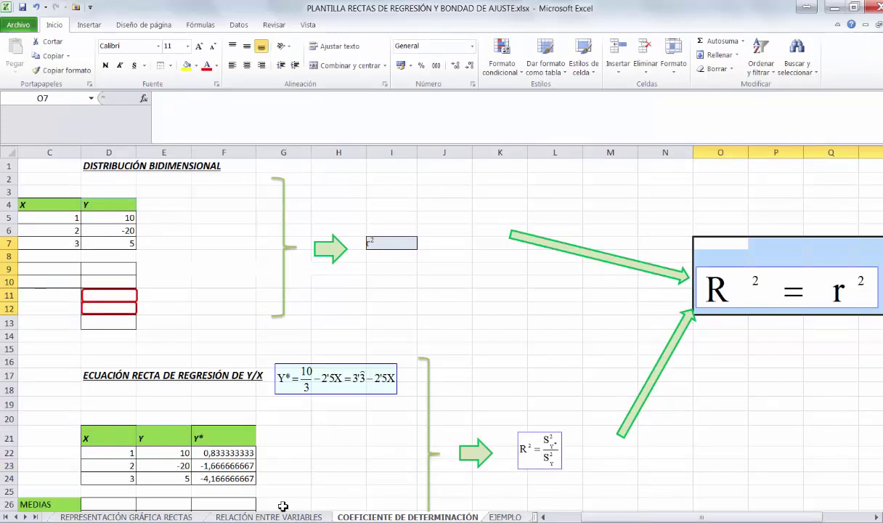
click(277, 517)
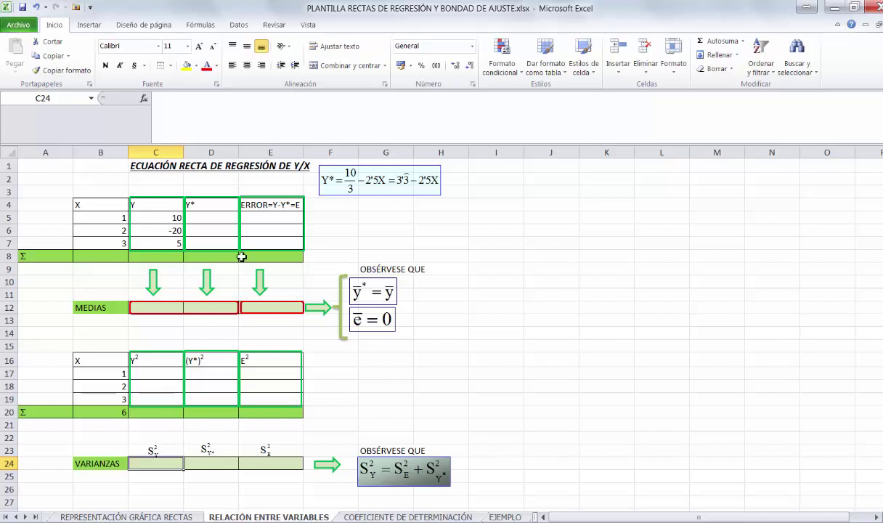
- Calculate Y* for the first X value in D5 with the formula =(10/3)-2,5*B5
click(209, 218)
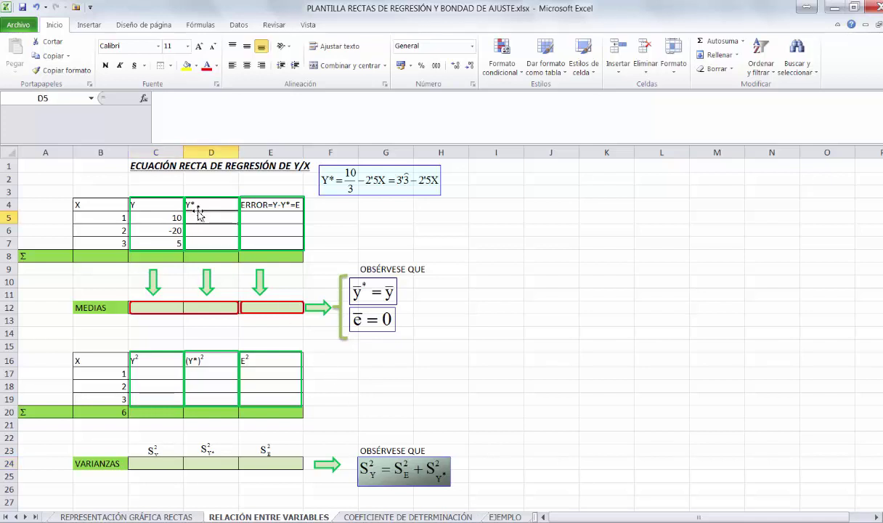
text(=)
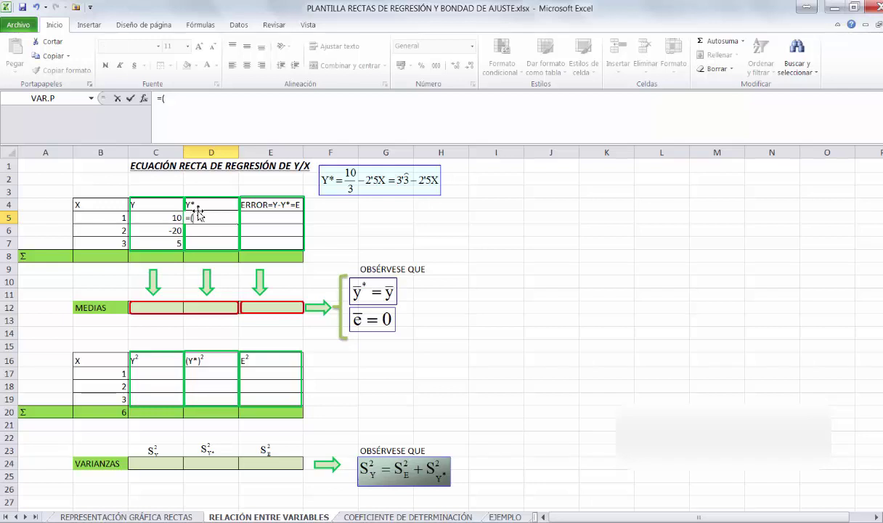
text((10/)
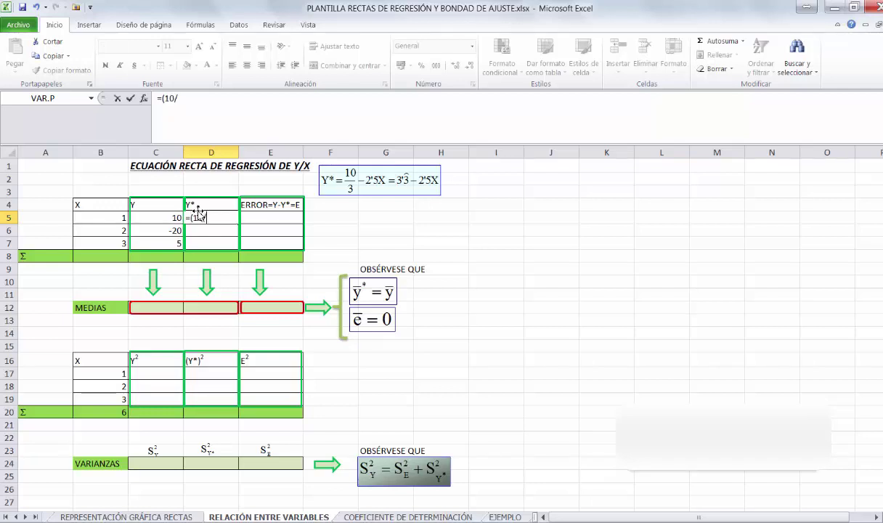
text(3)-2,5*)
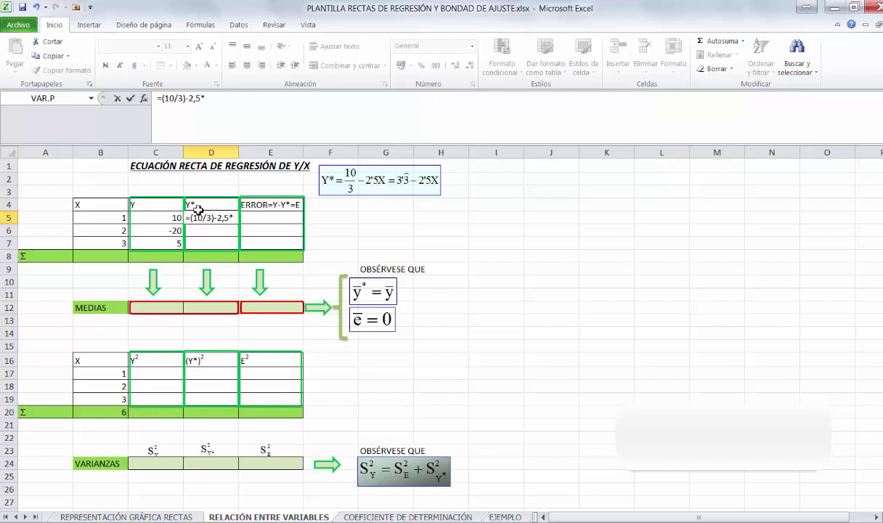
click(104, 216)
key(Return)
- Calculate Y* for the second X value in D6 with the formula =(10/3)-2,5*B6
text(=)
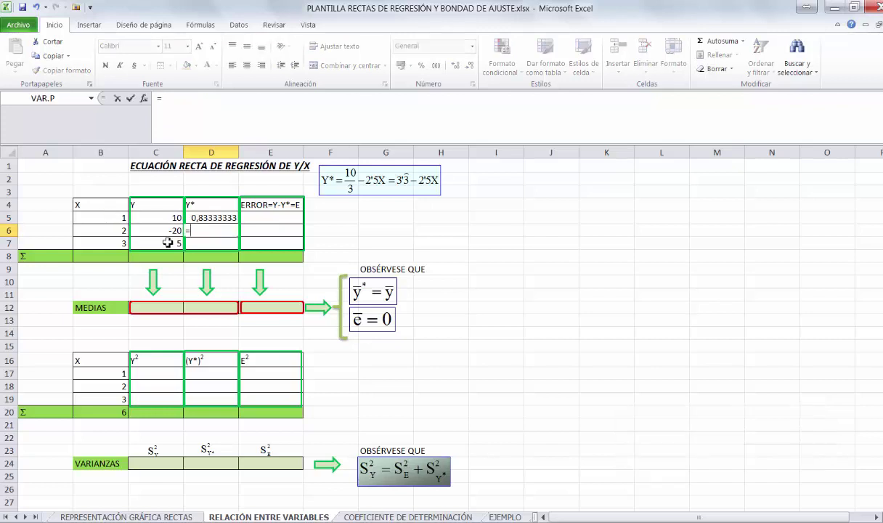
text((10/3))
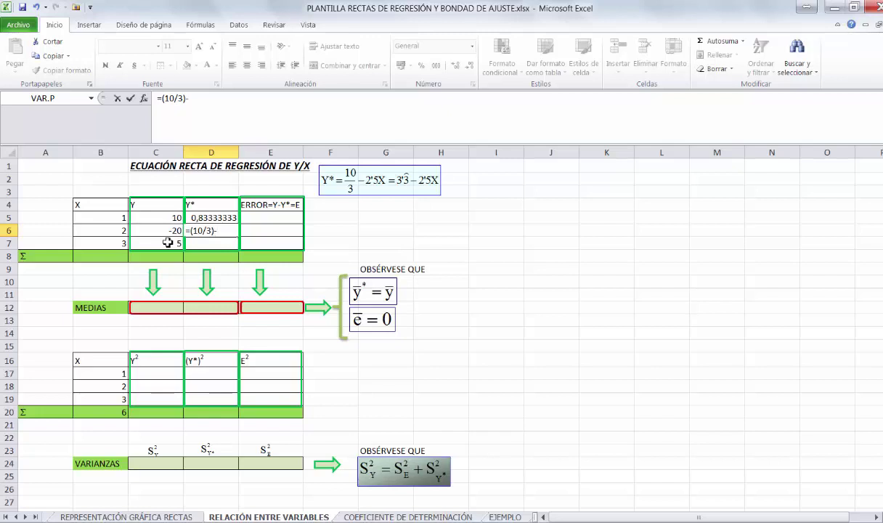
text(-2,5*)
click(118, 232)
key(Return)
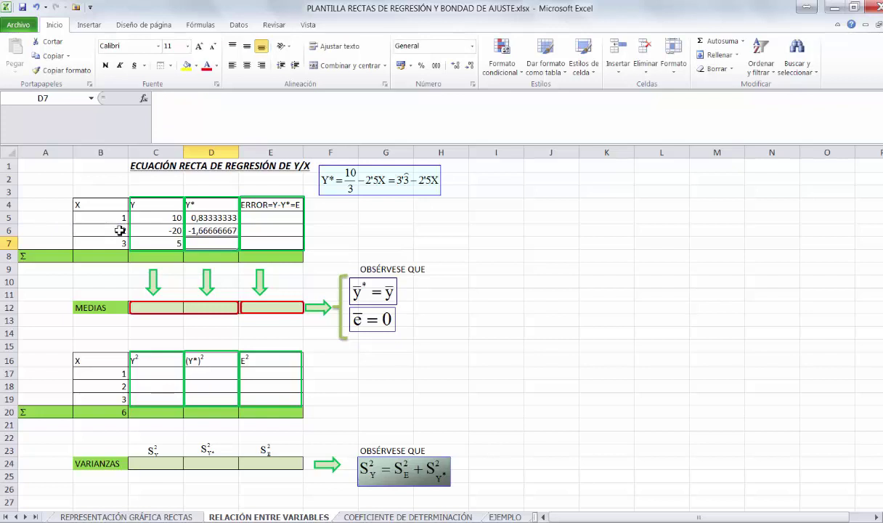
- Calculate Y* for the third X value in D7 with the formula =(10/3)-(2,5*B7)
text(=)
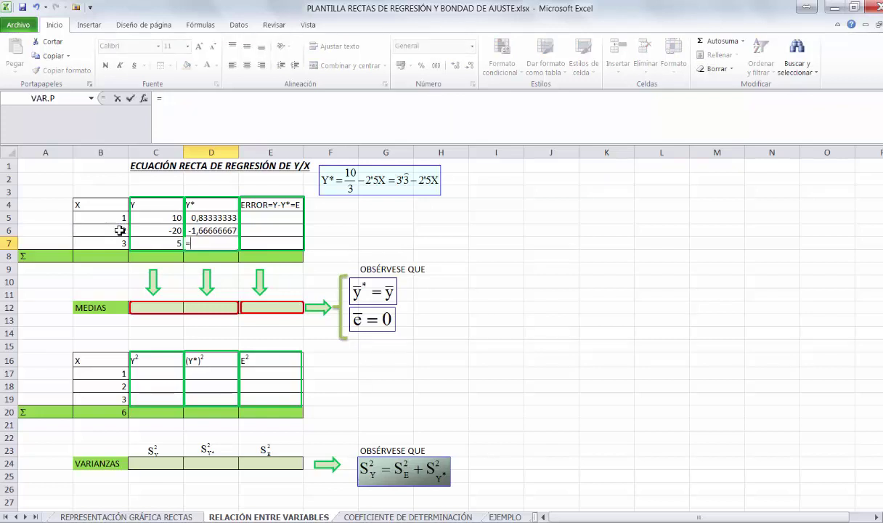
text((10/3)-()
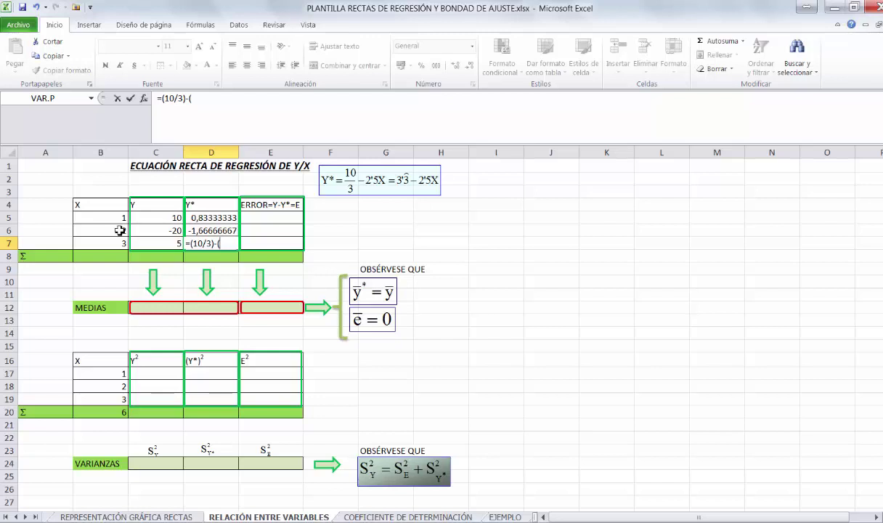
text(,5*)
click(111, 243)
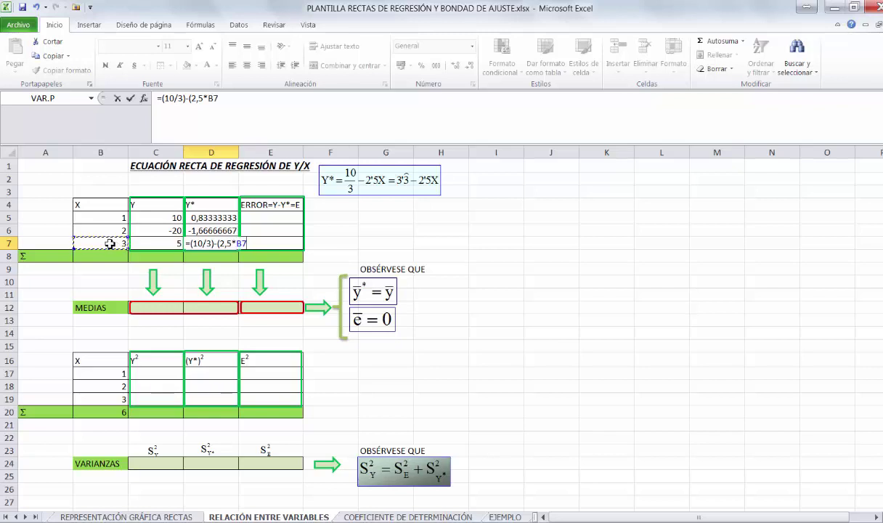
text())
key(Return)
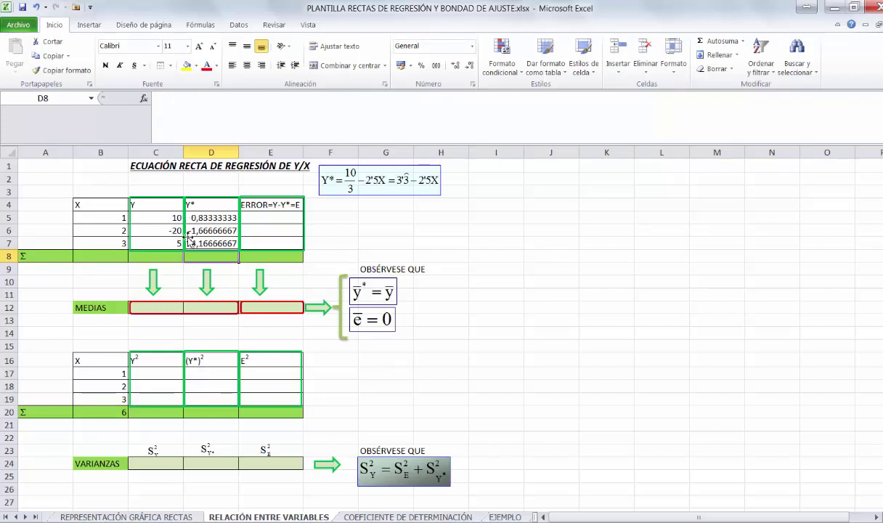
- Calculate the error for the first row in E5 with the formula =C5-D5
click(247, 217)
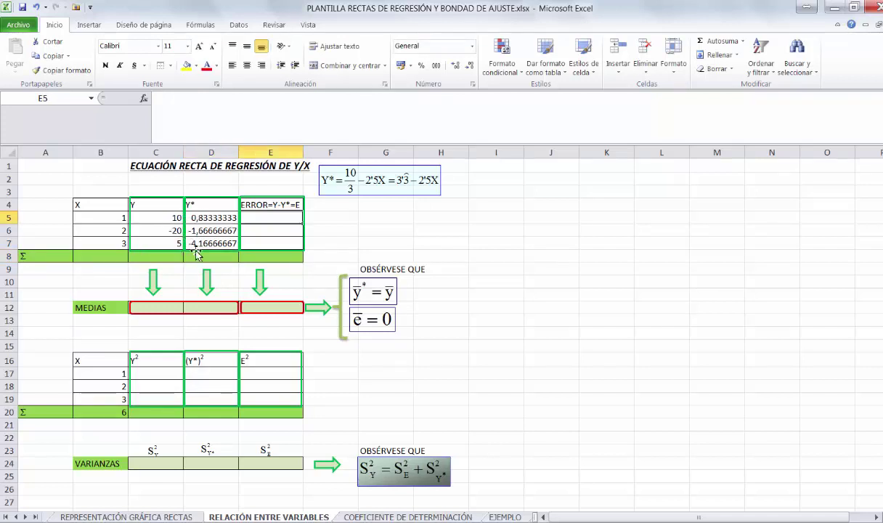
text(=)
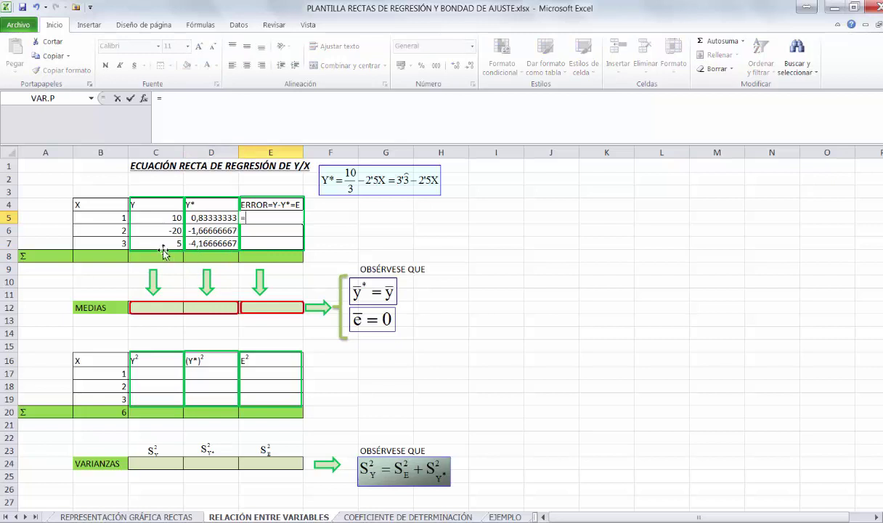
click(159, 217)
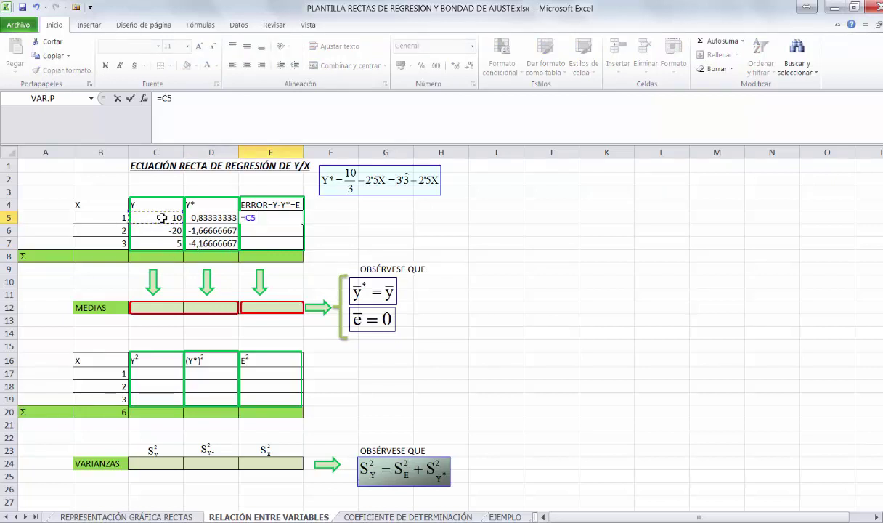
text(-)
click(196, 218)
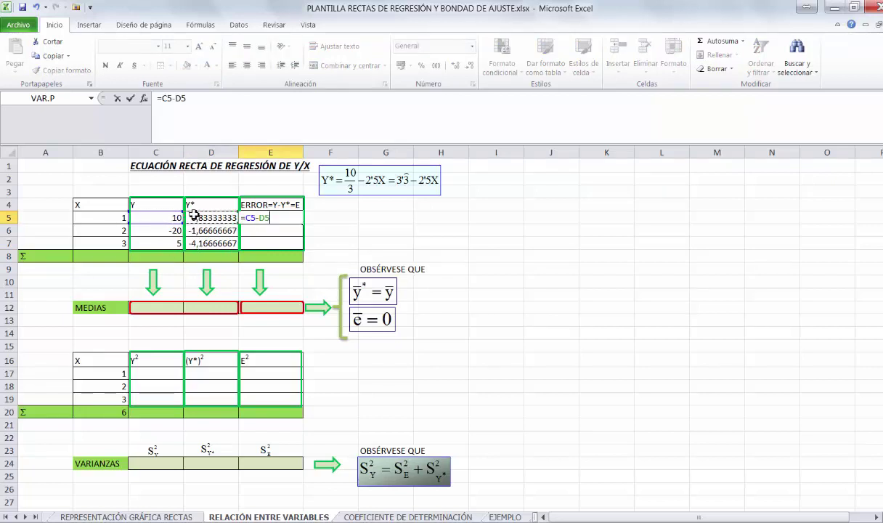
key(Return)
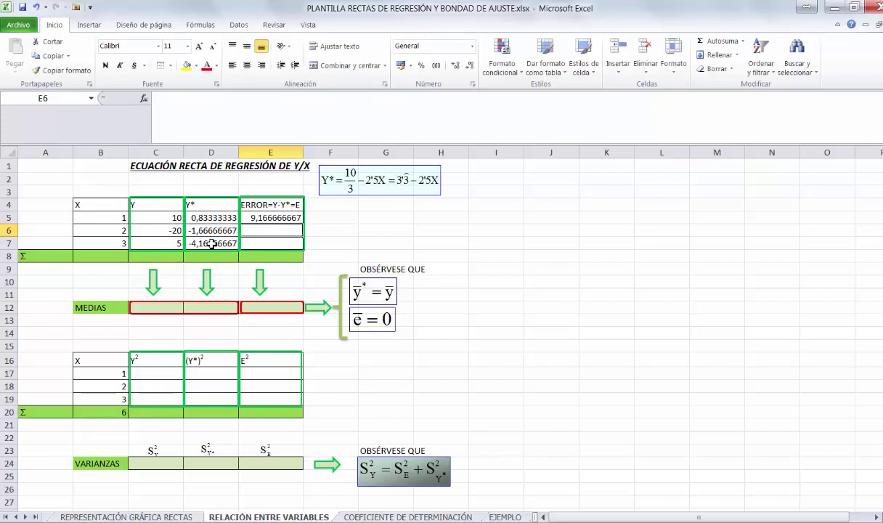
- Calculate the error for the second row in E6 with the formula =C6-D6
text(=)
click(176, 231)
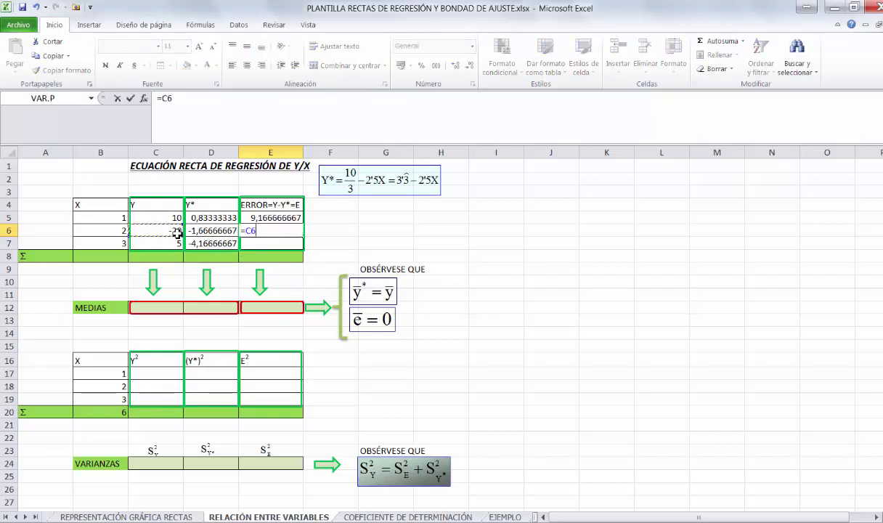
text(-)
click(194, 230)
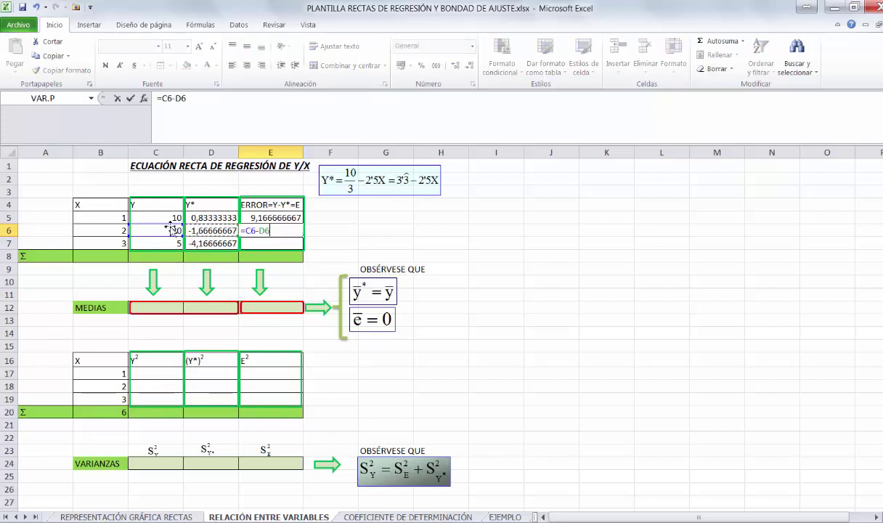
key(Return)
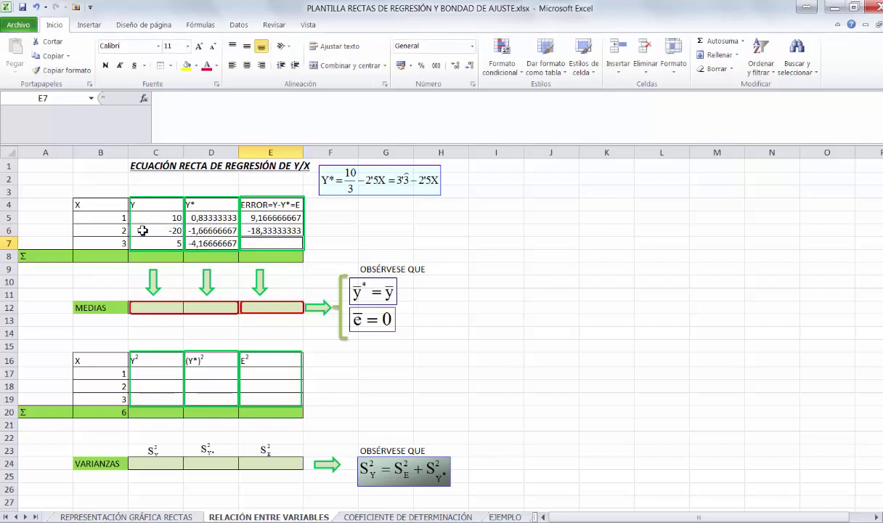
- Calculate the third error in E7 with the formula =C7-D7
text(=)
click(164, 243)
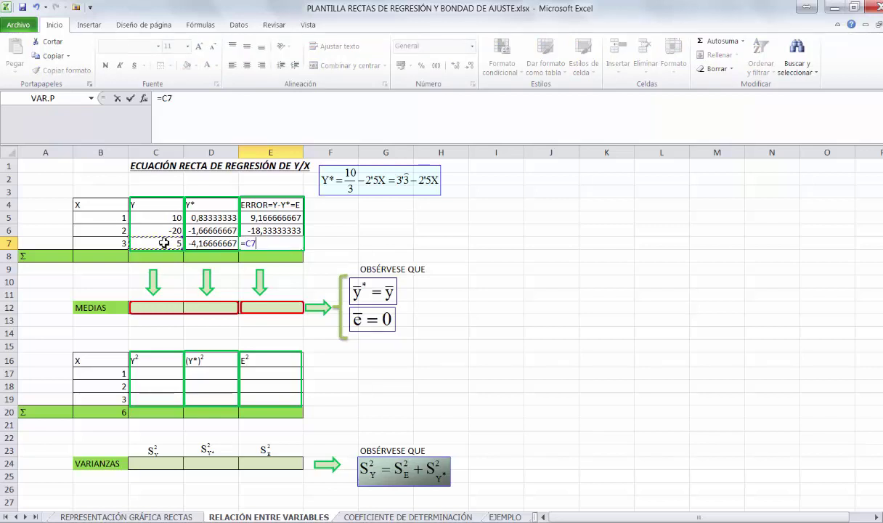
text(-)
click(206, 244)
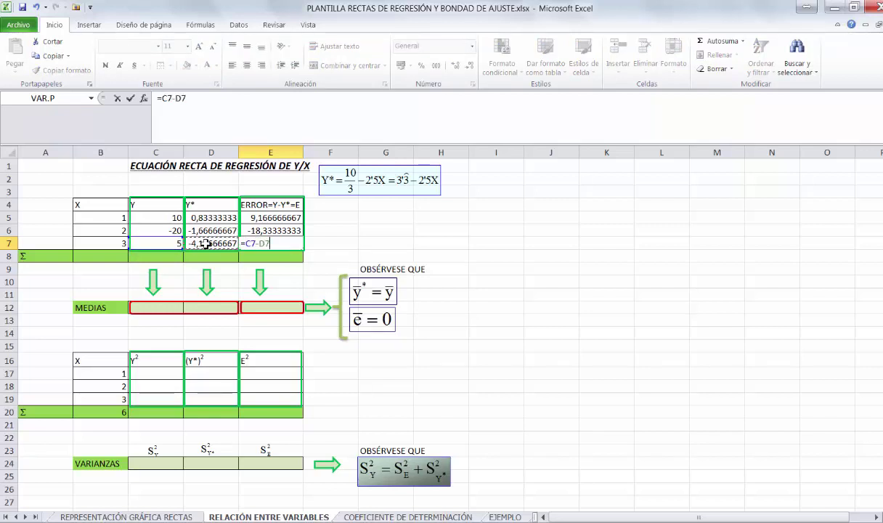
key(Return)
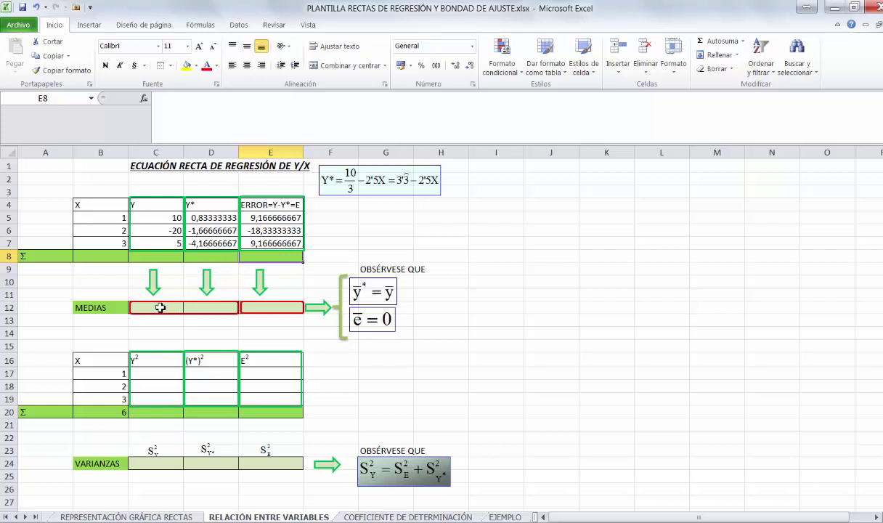
- Fill the Σ row of the upper table with SUMA totals of rows 5 to 7 in C8, D8 and E8
click(154, 259)
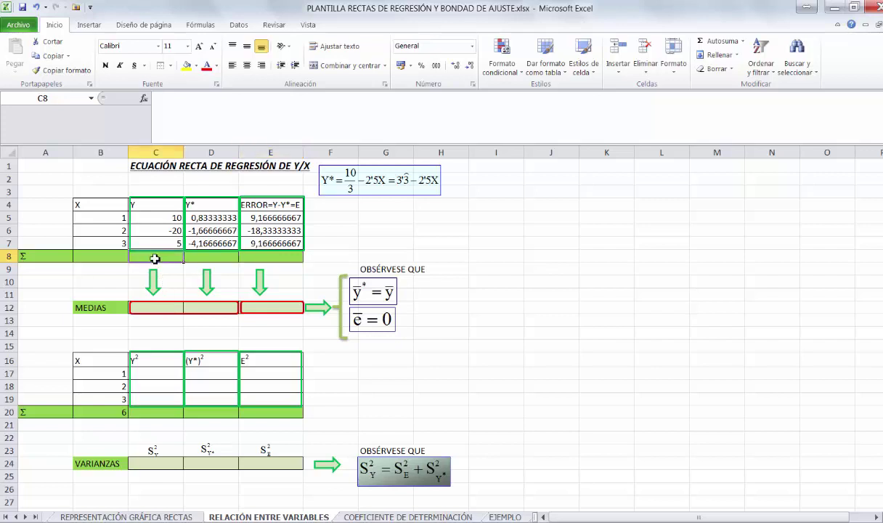
click(717, 41)
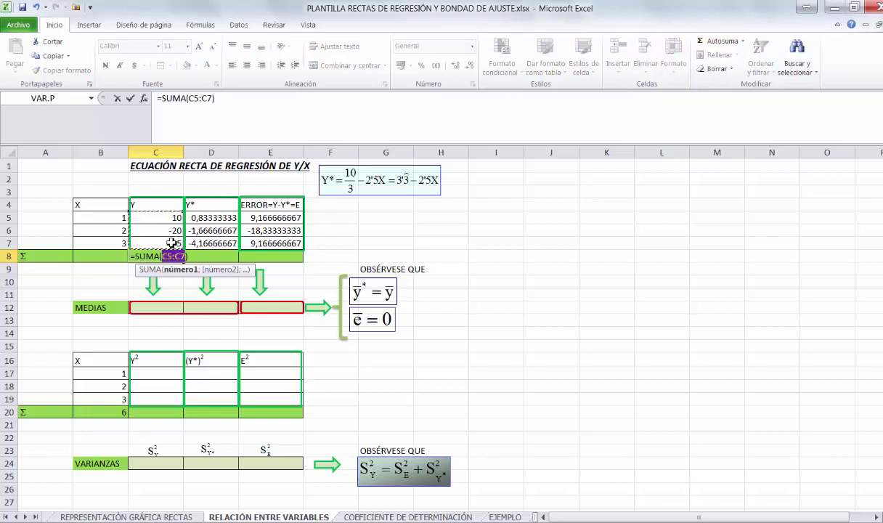
click(130, 98)
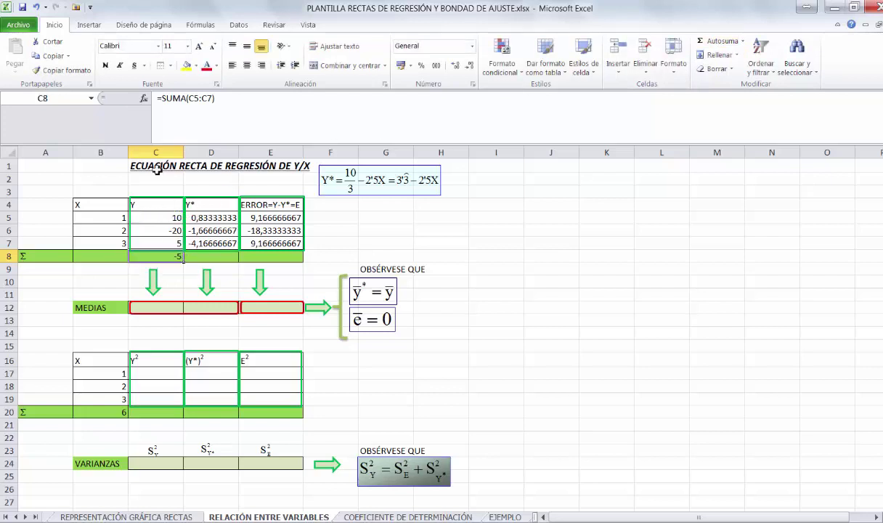
click(207, 253)
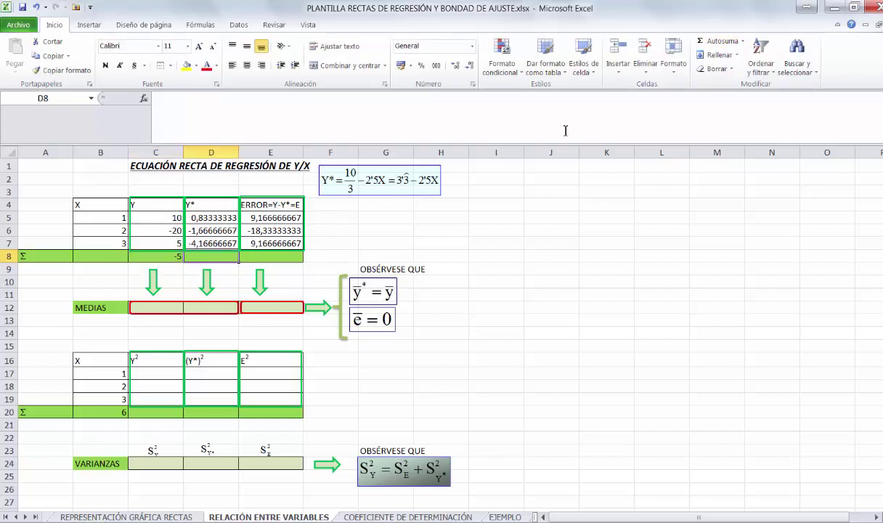
click(702, 41)
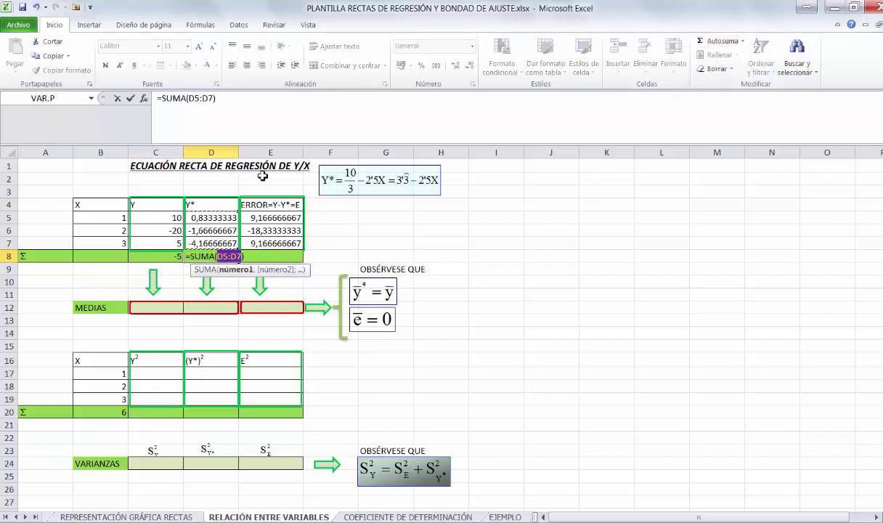
click(130, 99)
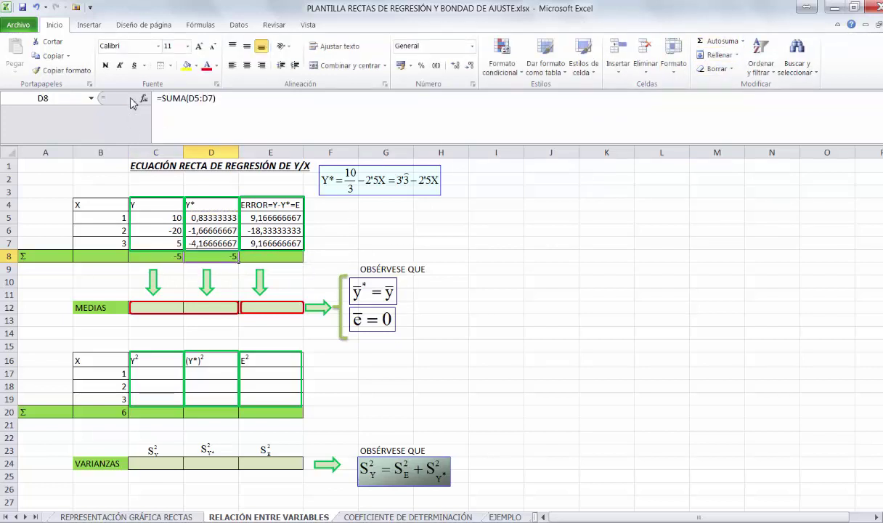
click(284, 257)
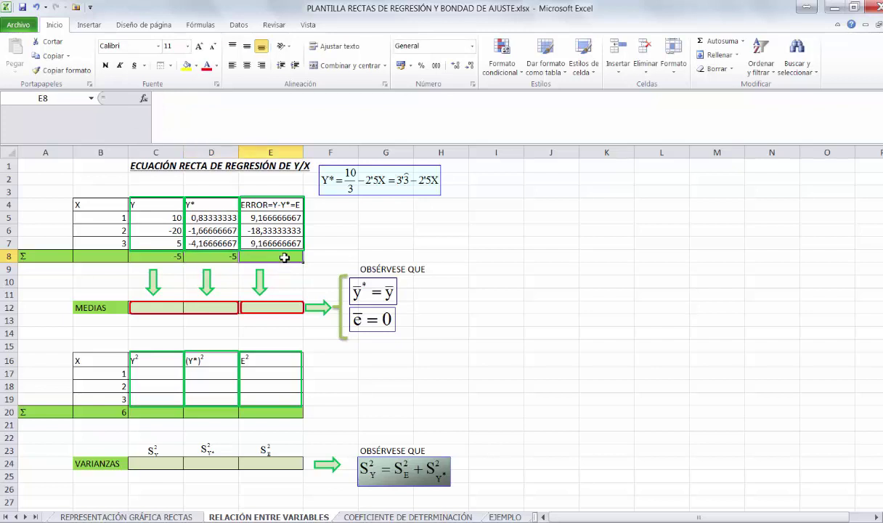
click(717, 41)
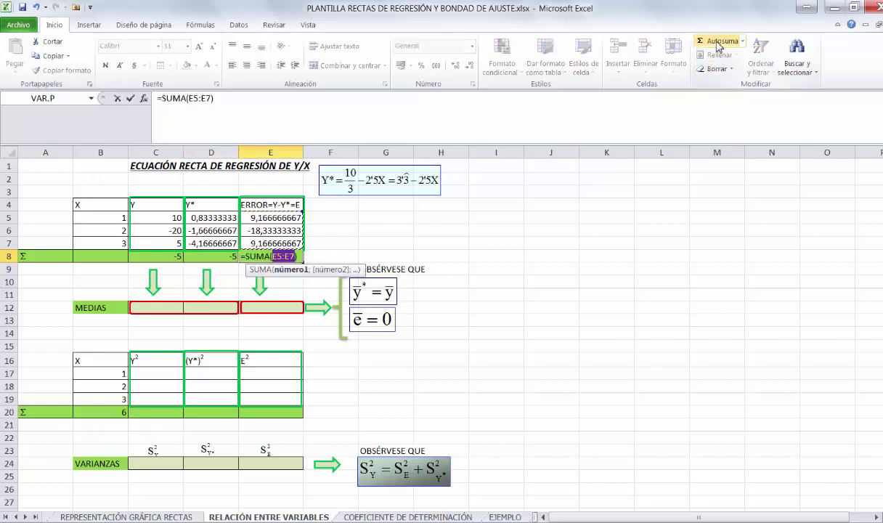
click(130, 99)
- Calculate the mean of Y in C12 of the MEDIAS row with the formula =C8/3
click(171, 308)
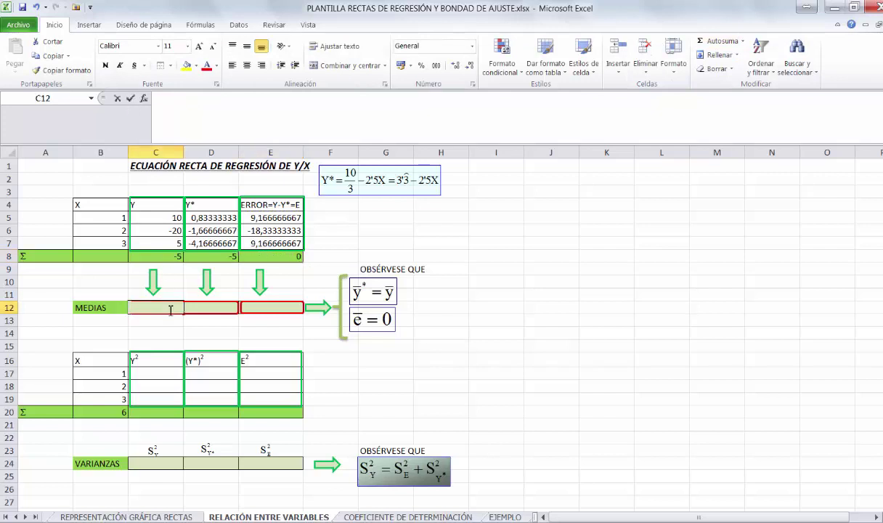
double_click(170, 310)
text(=)
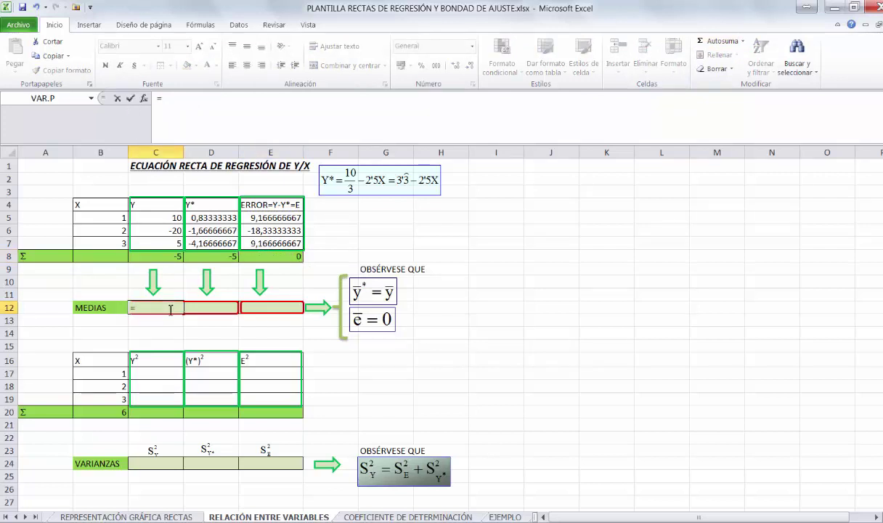
click(176, 257)
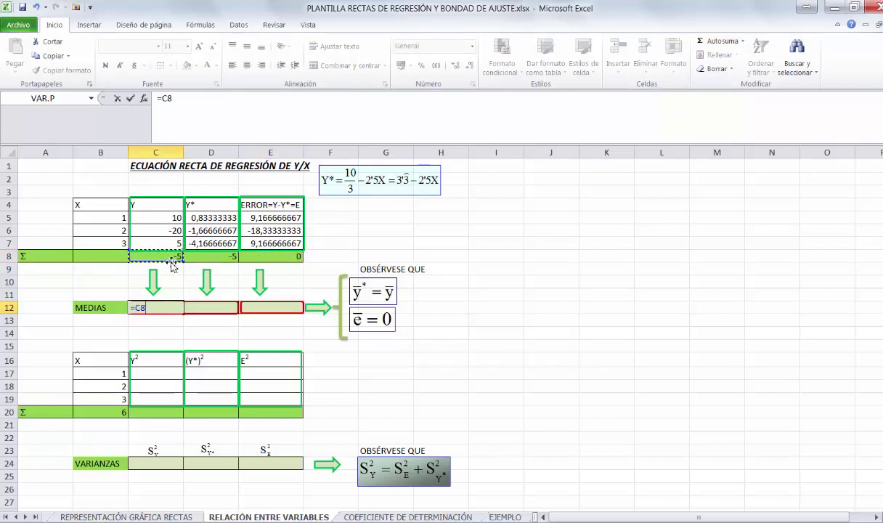
text(/3)
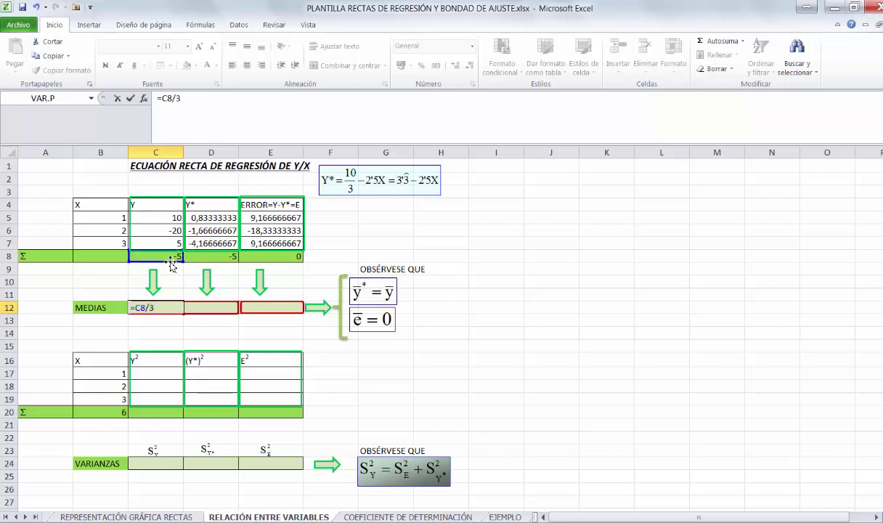
key(Return)
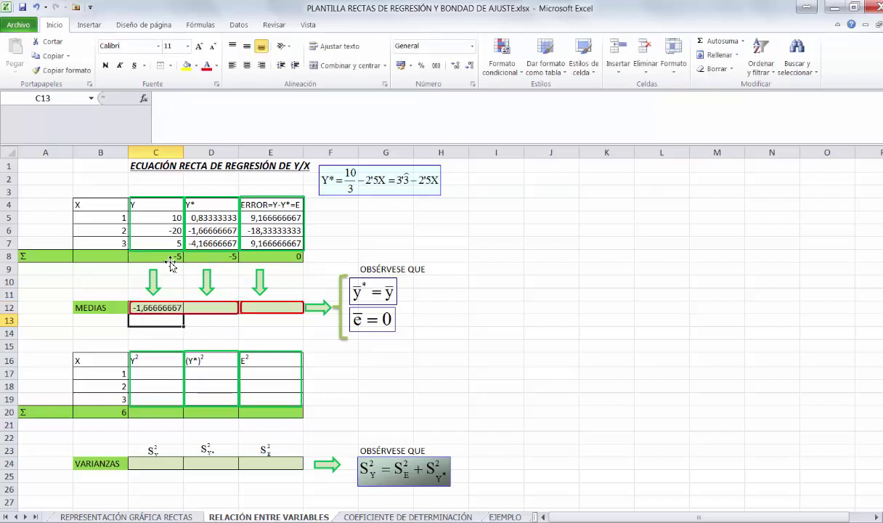
- Calculate the mean of Y* in D12 with the formula =D8/3
click(207, 308)
text(=)
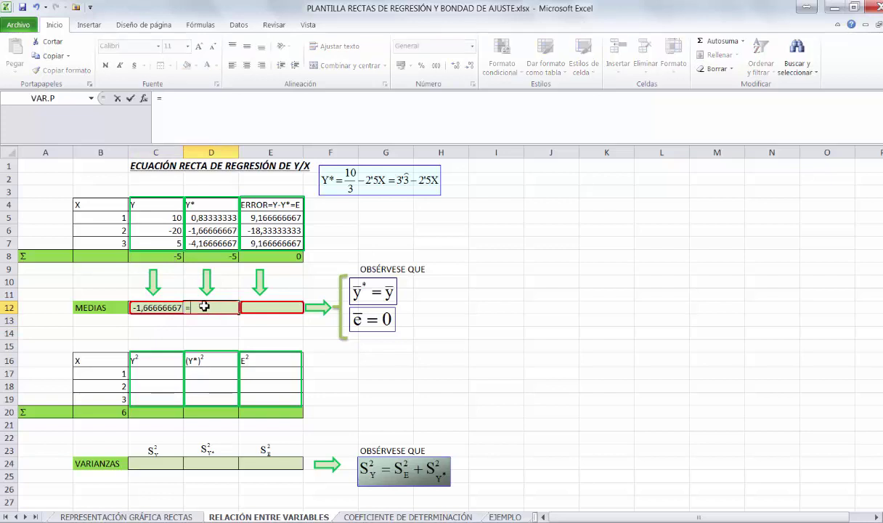
click(225, 258)
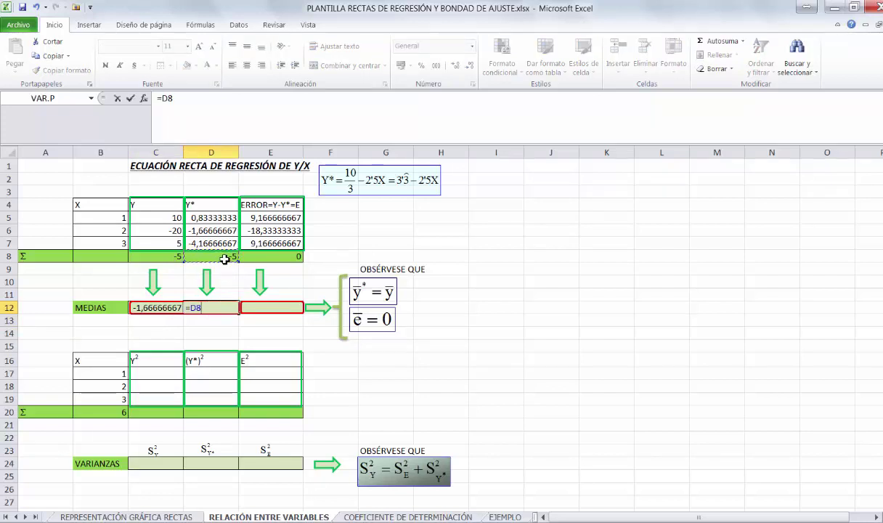
text(/3)
key(Return)
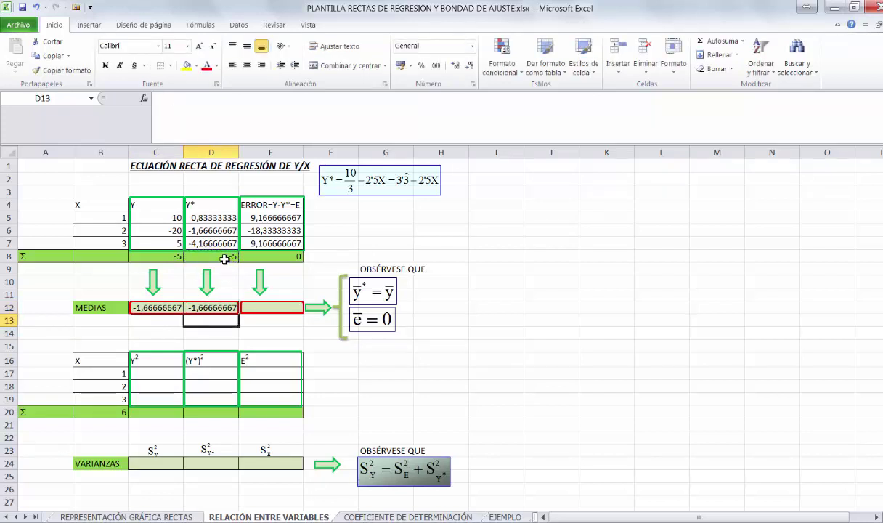
- Calculate the mean error in E12 with the formula =E8/3
click(250, 307)
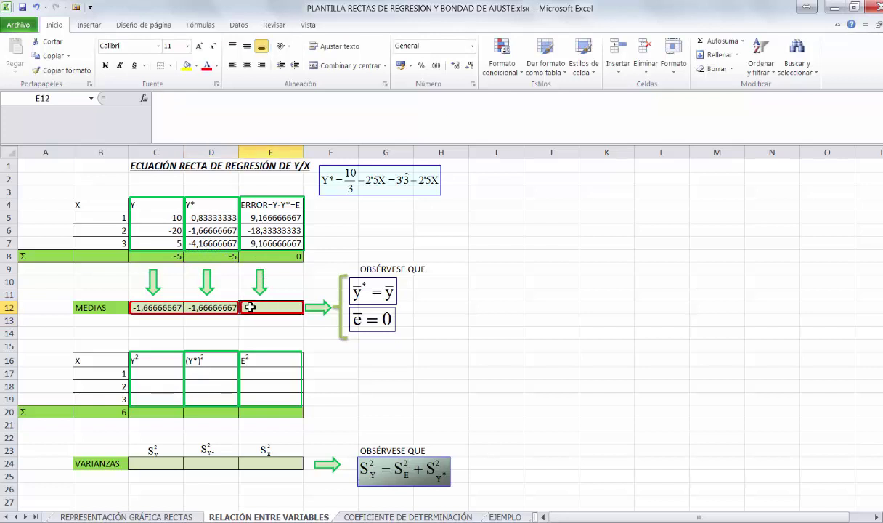
text(=)
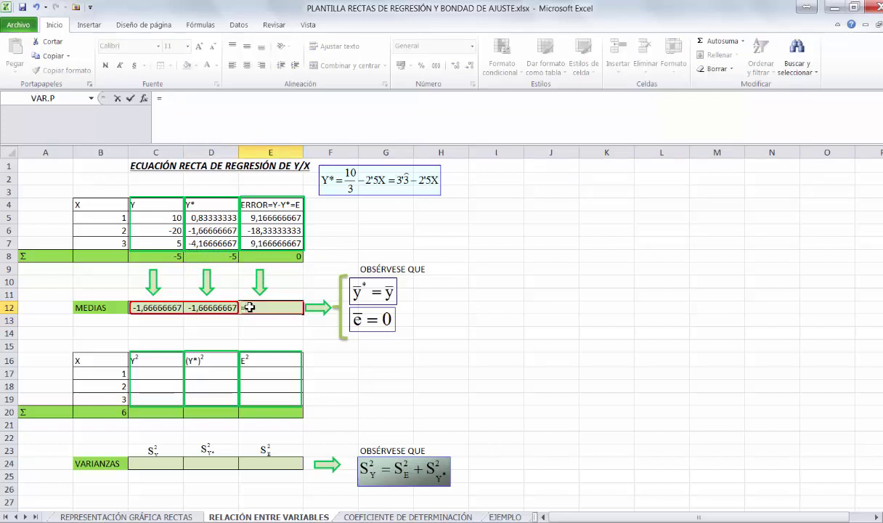
click(280, 257)
text(/3)
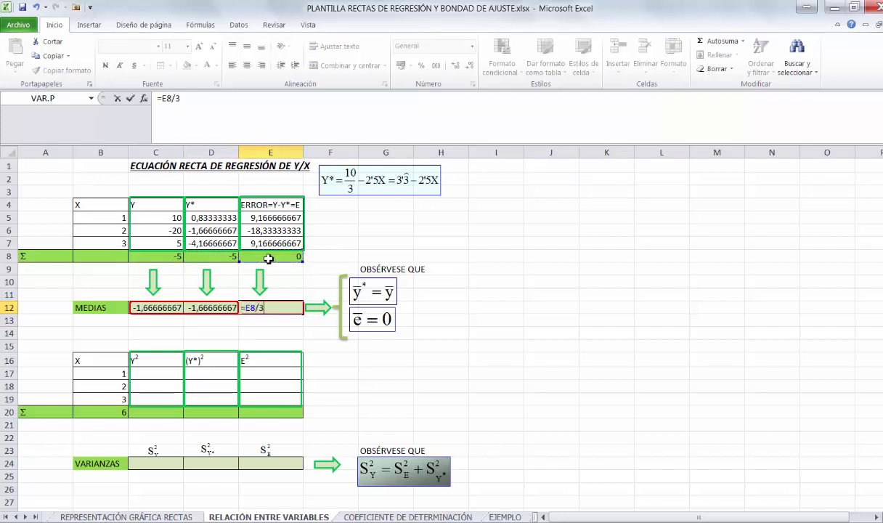
key(Return)
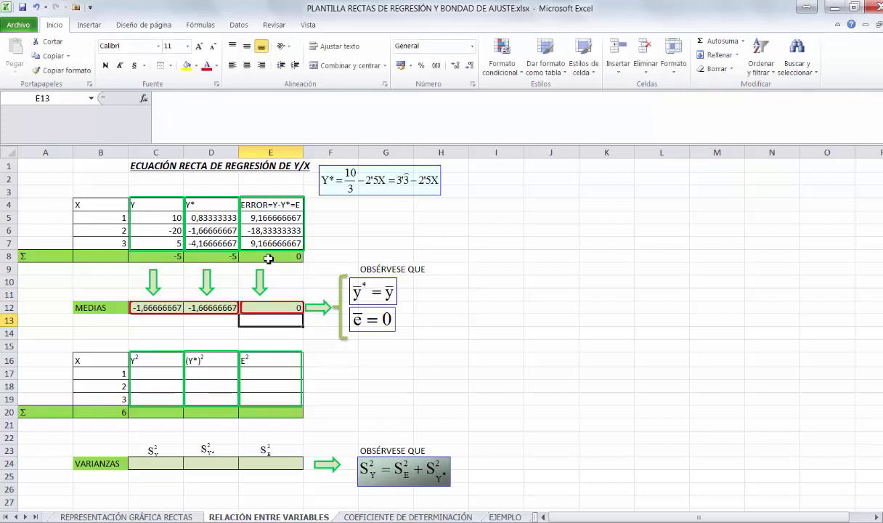
- Calculate the first Y² value in C17 with the formula =C5^2
click(156, 374)
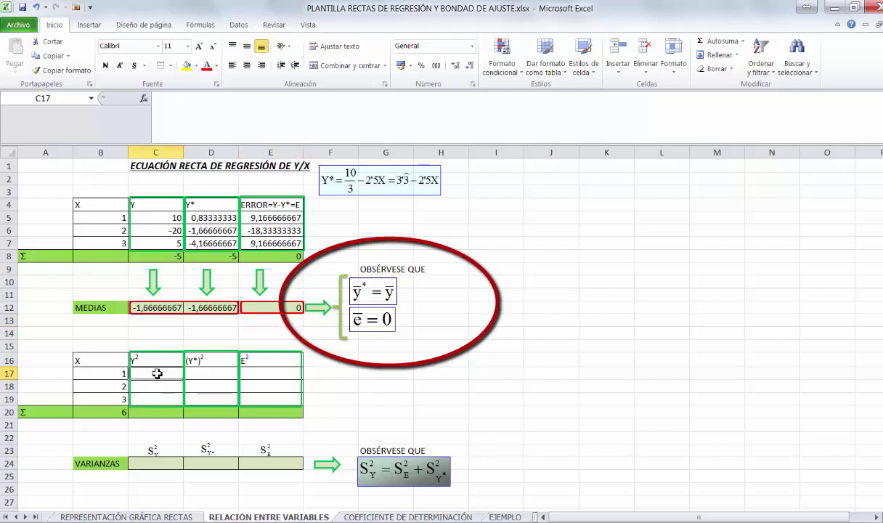
text(=)
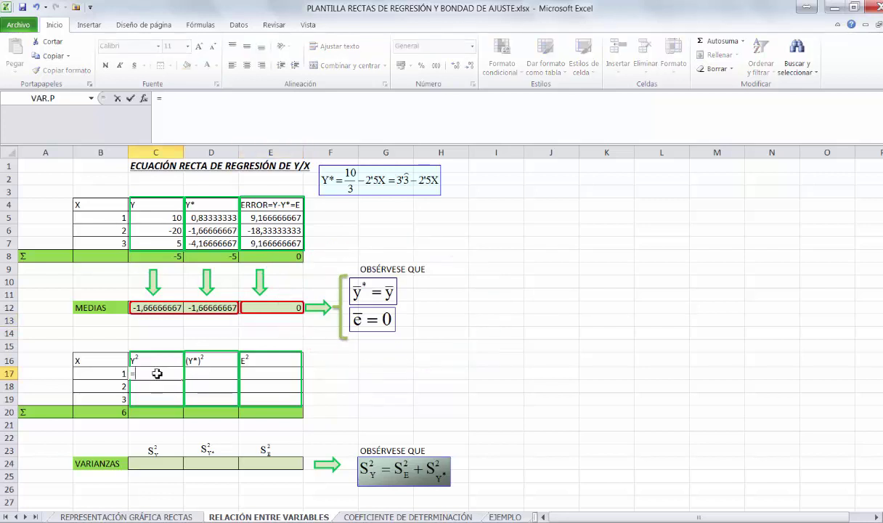
click(161, 218)
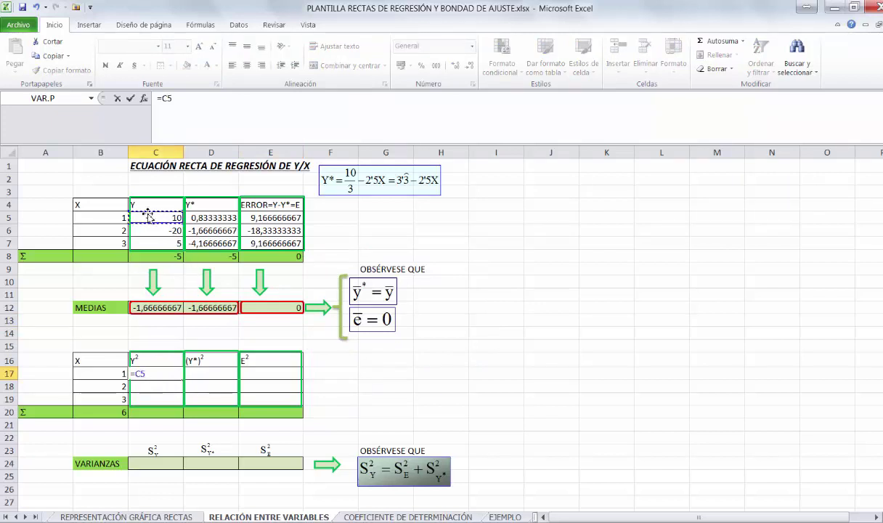
text(^2)
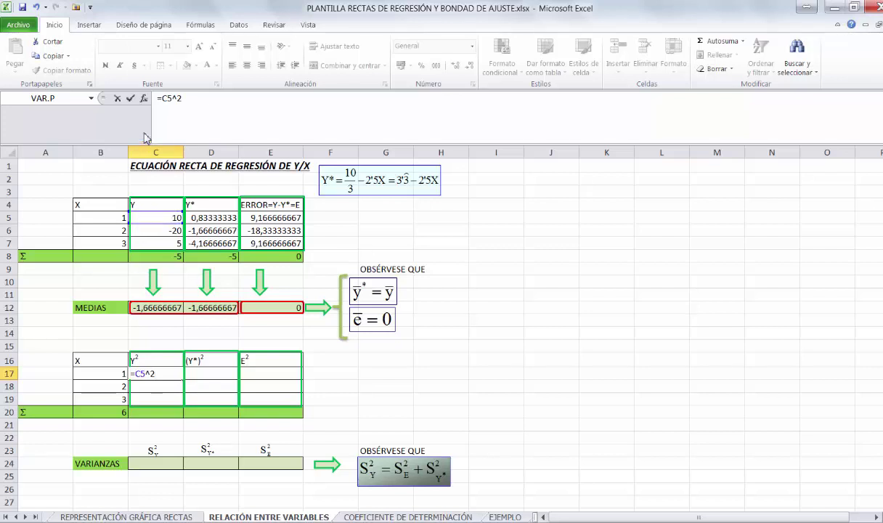
click(131, 102)
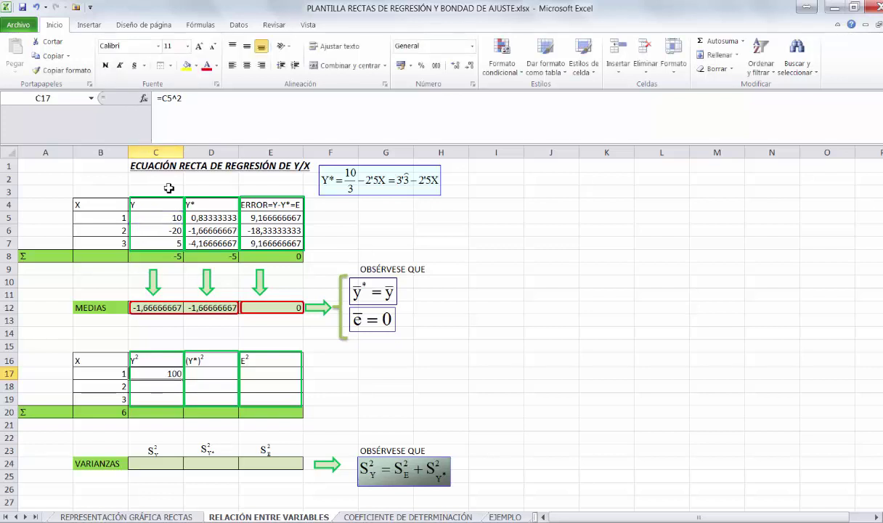
- Calculate the second Y² value in C18 with the formula =C6^2
click(171, 390)
text(=)
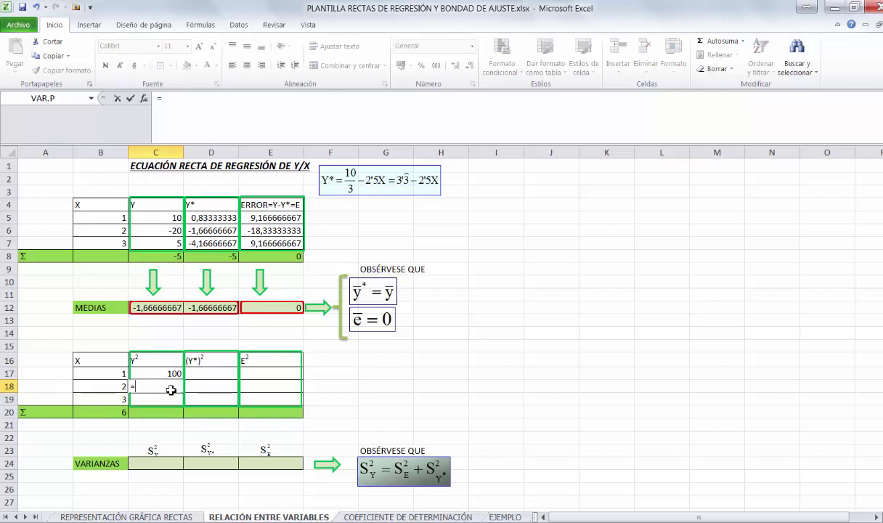
click(157, 229)
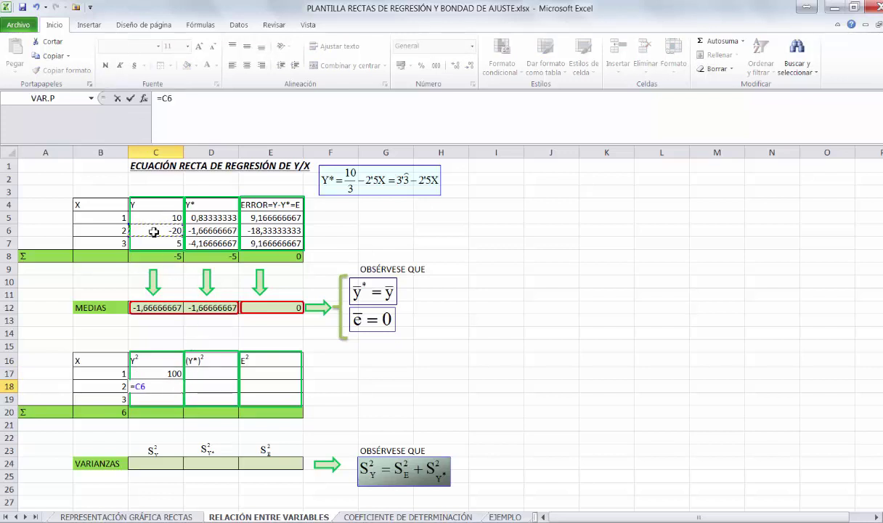
text(^2)
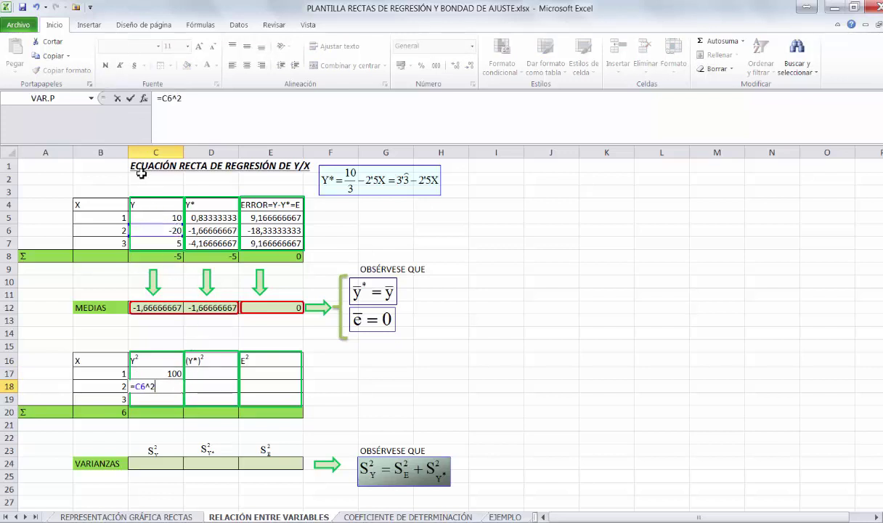
click(129, 100)
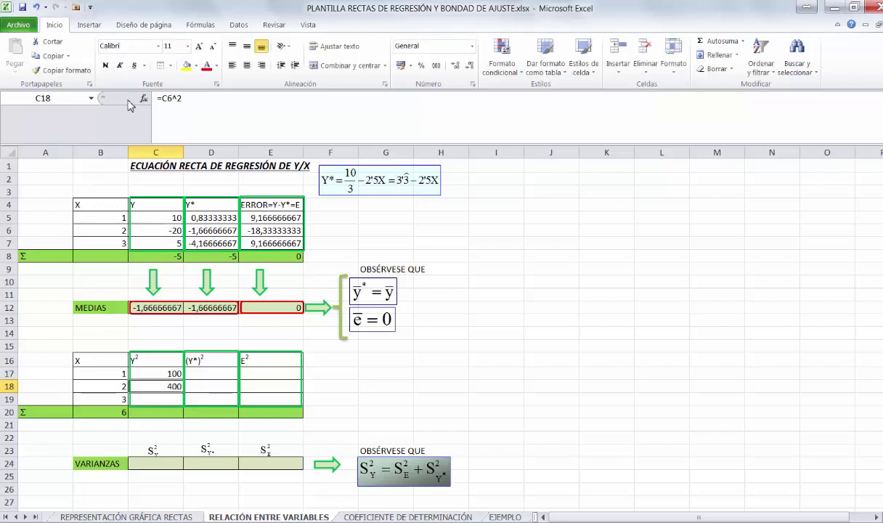
- Calculate the third Y² value in C19 with the formula =C7^2
click(166, 397)
text(=)
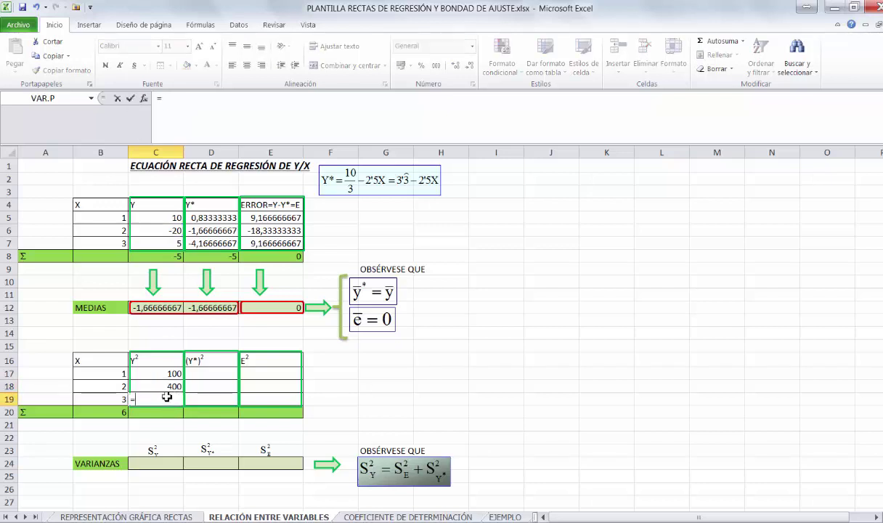
click(160, 244)
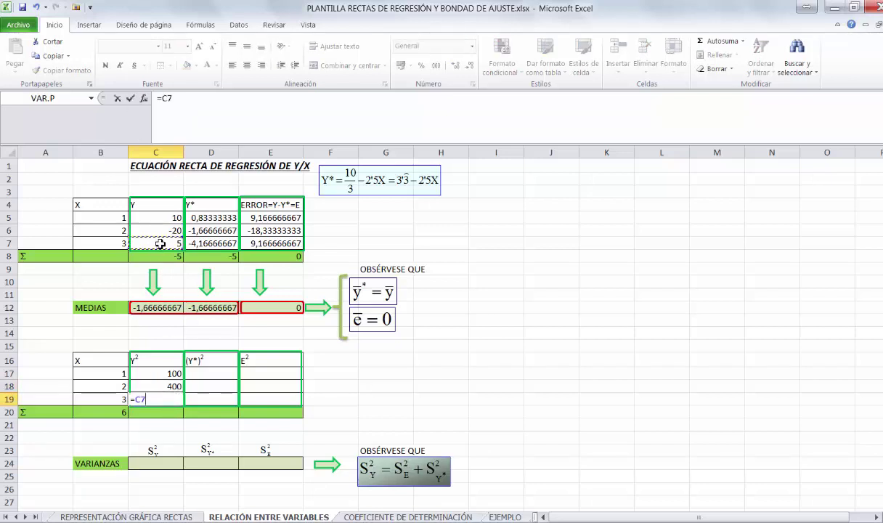
text(^2)
click(131, 98)
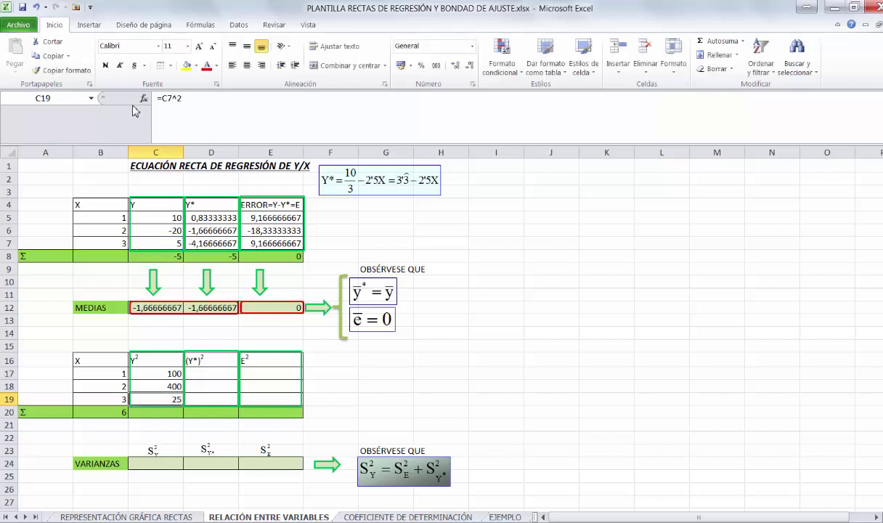
- Calculate the first (Y*)² value in D17 with the formula =D5^2
click(201, 374)
text(=)
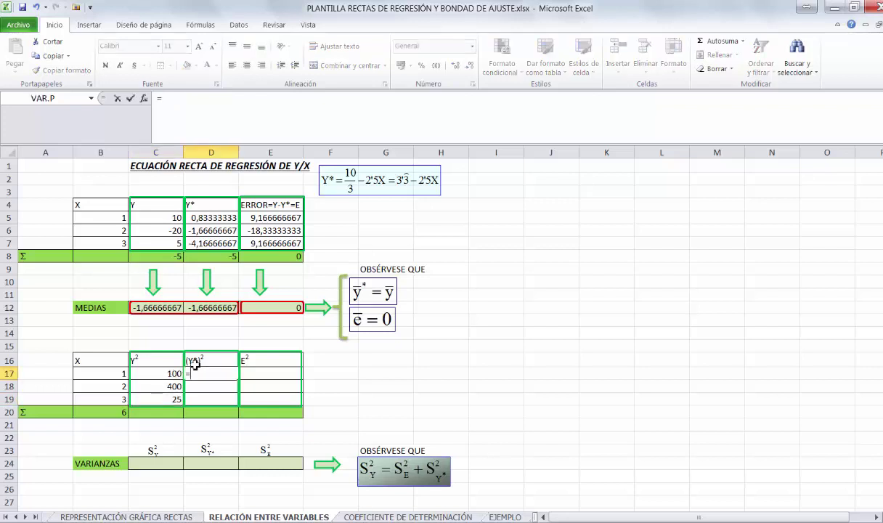
click(220, 219)
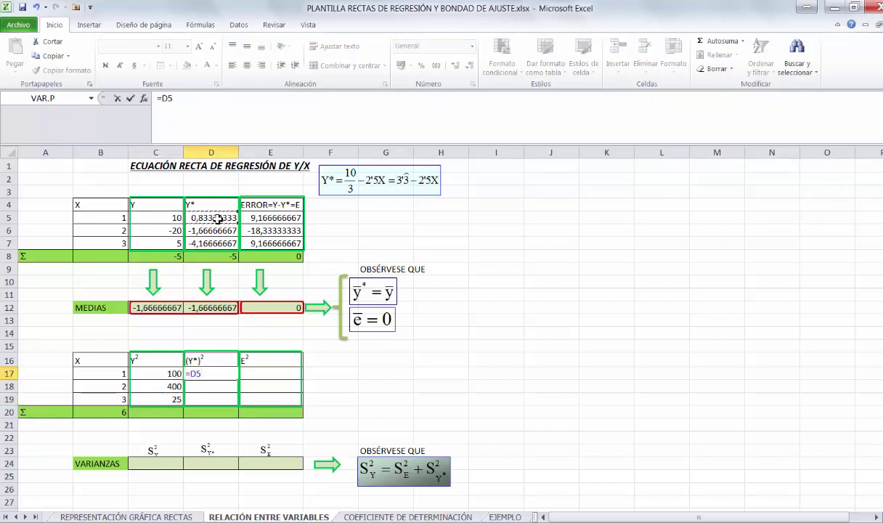
text(^2)
click(129, 98)
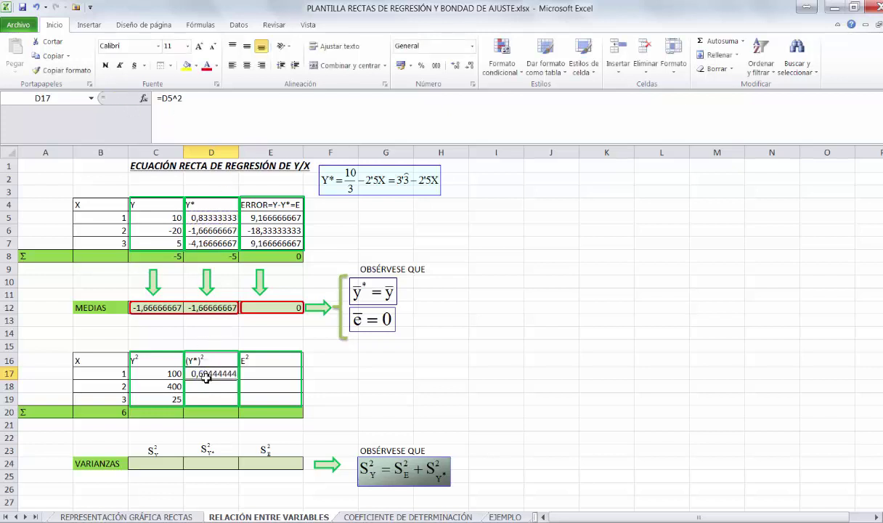
- Calculate the second (Y*)² value in D18 with the formula =D6^2
click(206, 383)
text(=)
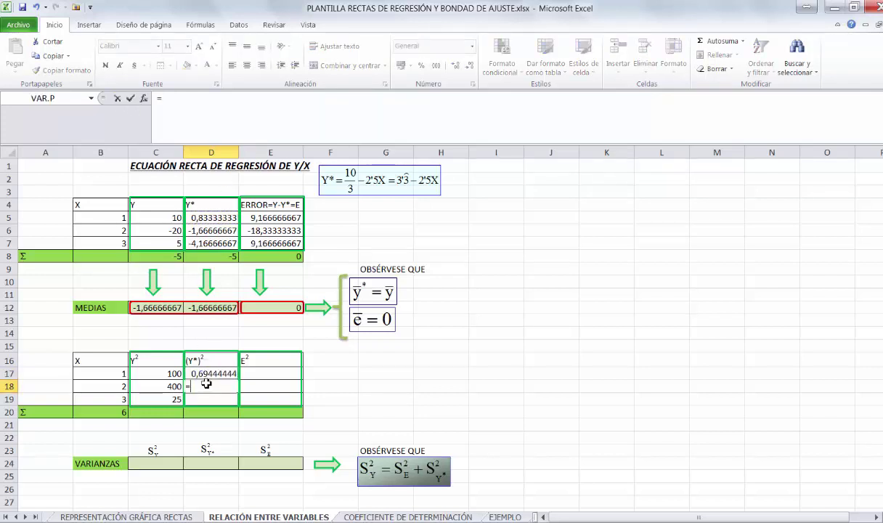
click(207, 228)
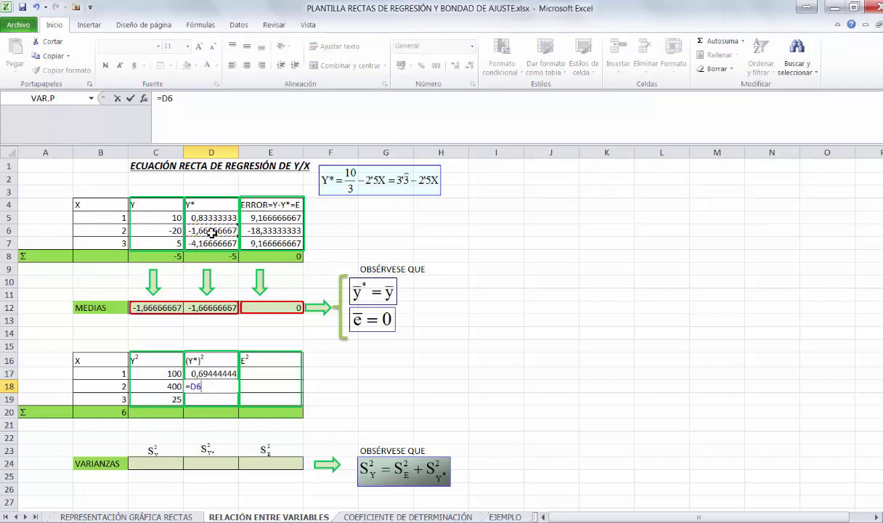
text(^2)
click(130, 97)
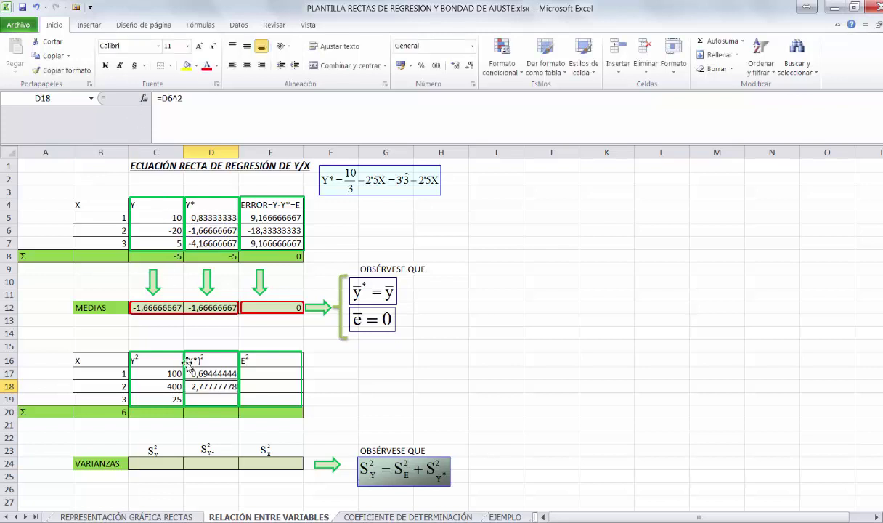
- Calculate the third (Y*)² value in D19 with the formula =D7^2
click(196, 399)
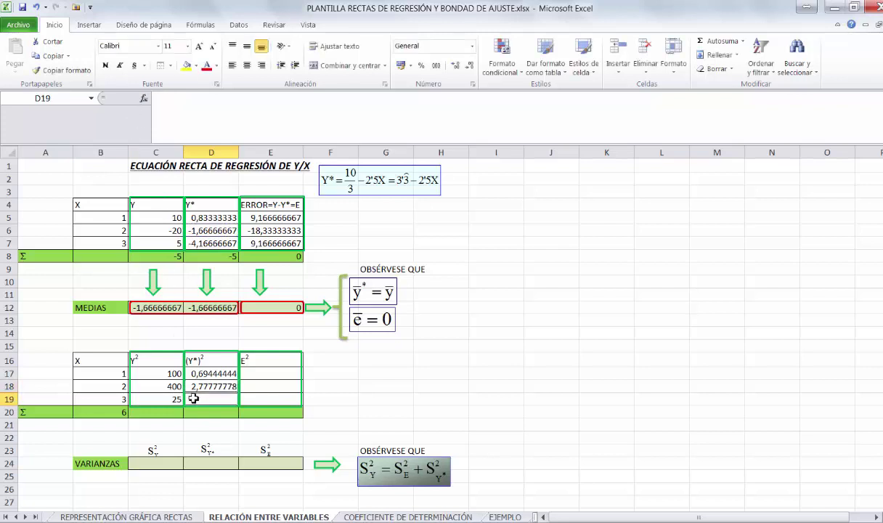
text(=)
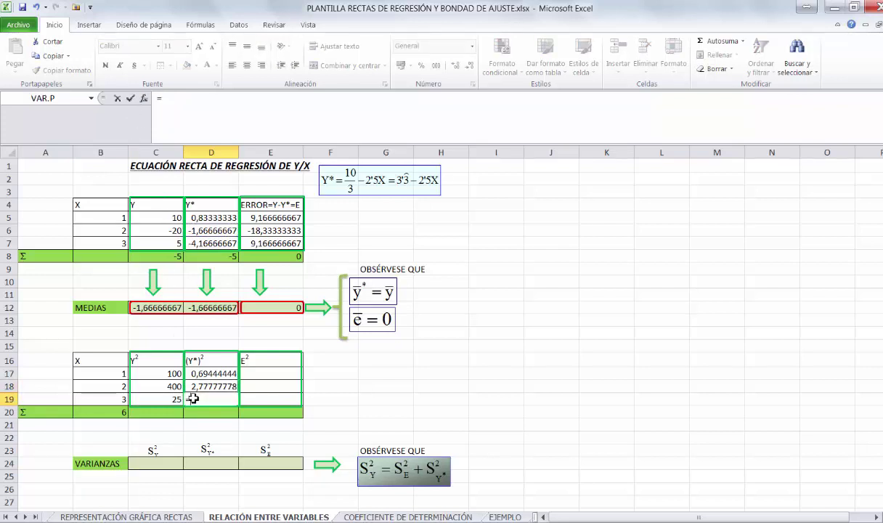
click(217, 243)
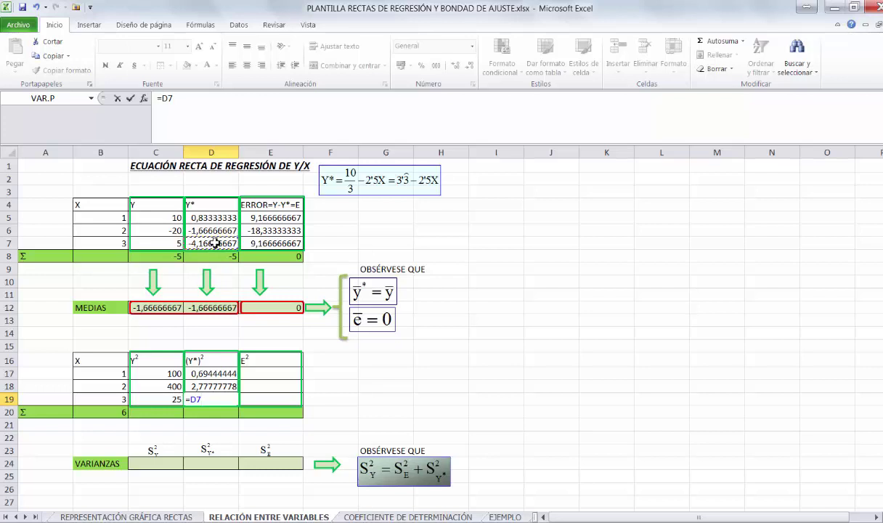
text(^2)
click(130, 98)
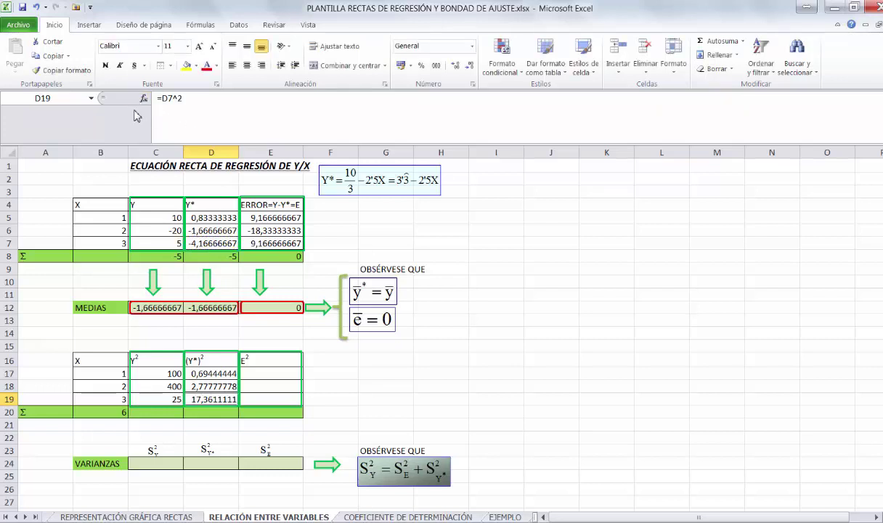
- Calculate the first E² value in E17 with the formula =E5^2
double_click(251, 374)
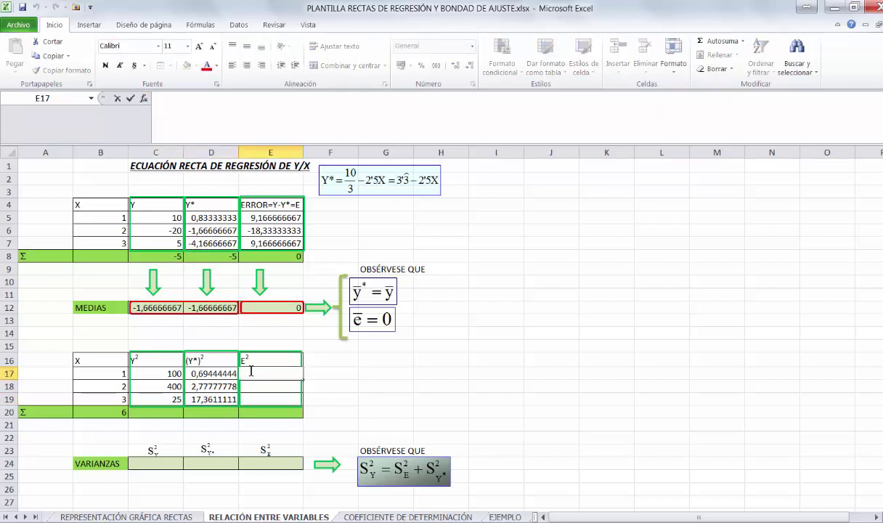
text(=)
click(258, 219)
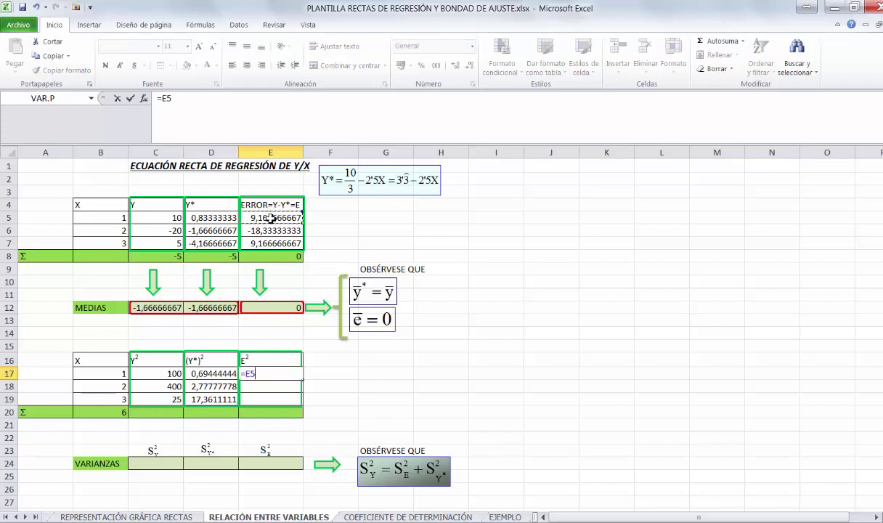
text(^2)
click(131, 98)
- Calculate the second E² value in E18 with the formula =E6^2
click(255, 387)
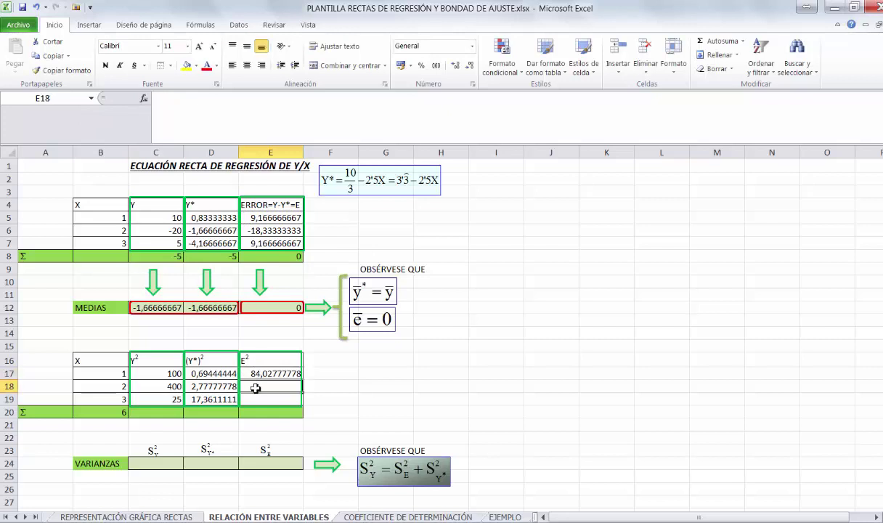
text(=)
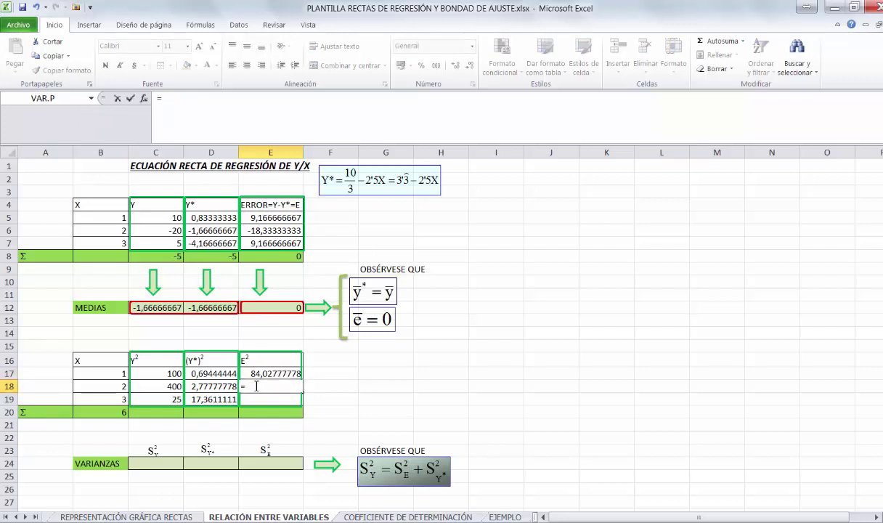
click(277, 231)
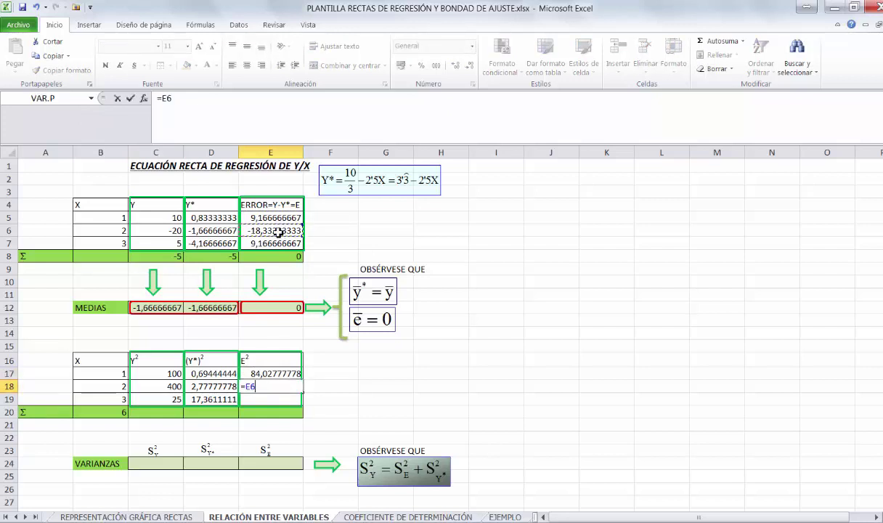
text(^2)
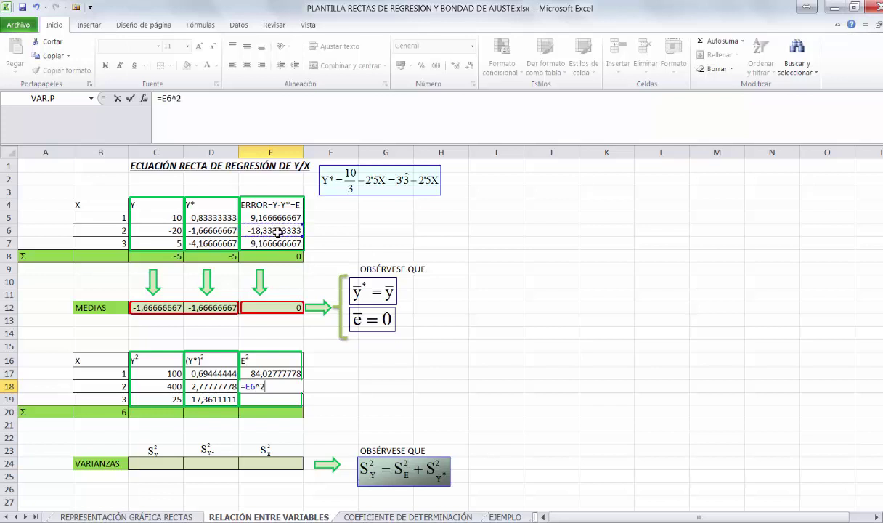
click(129, 98)
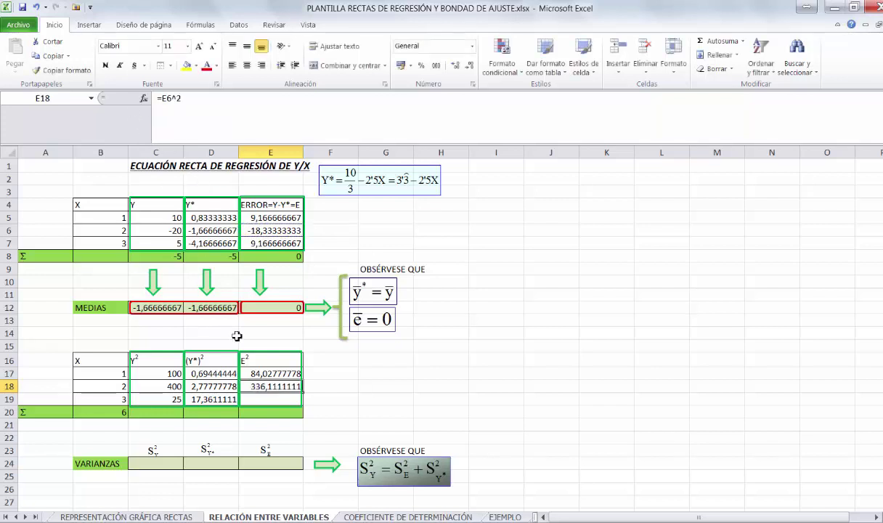
- Calculate the third E² value in E19 with the formula =E7^2
click(259, 399)
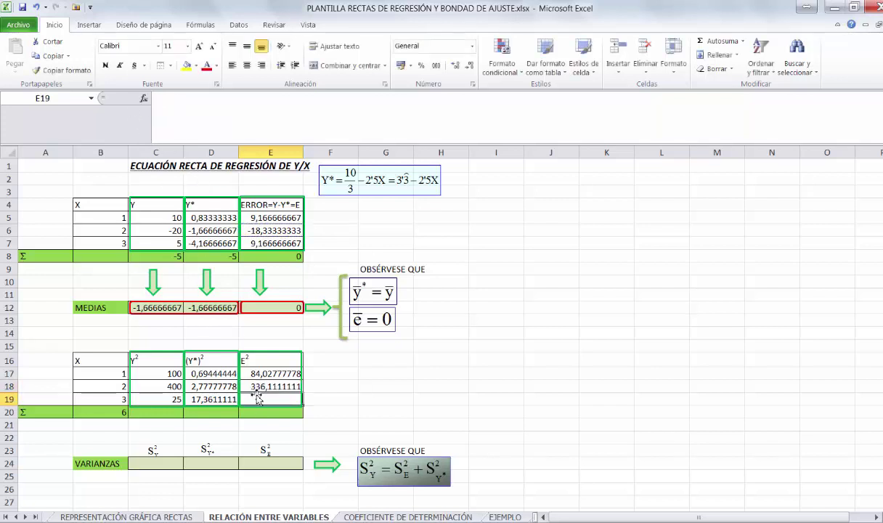
text(=)
click(276, 243)
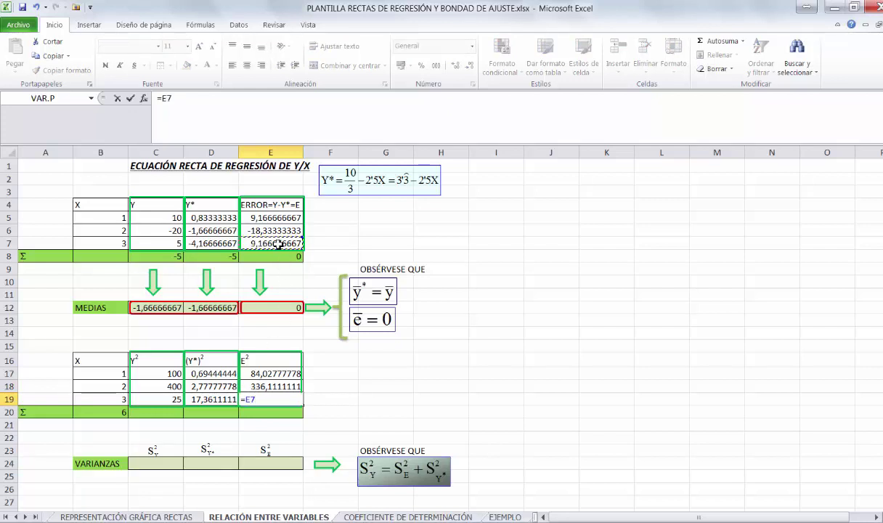
text(^2)
click(130, 98)
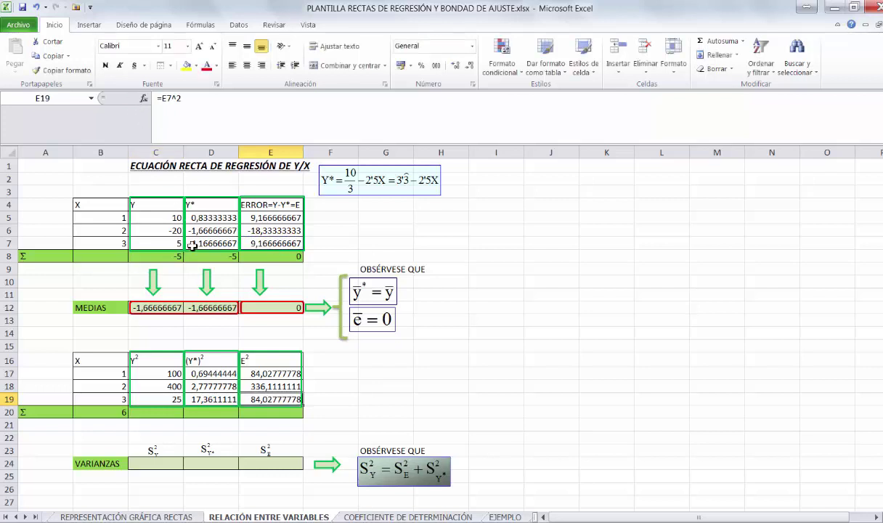
click(325, 404)
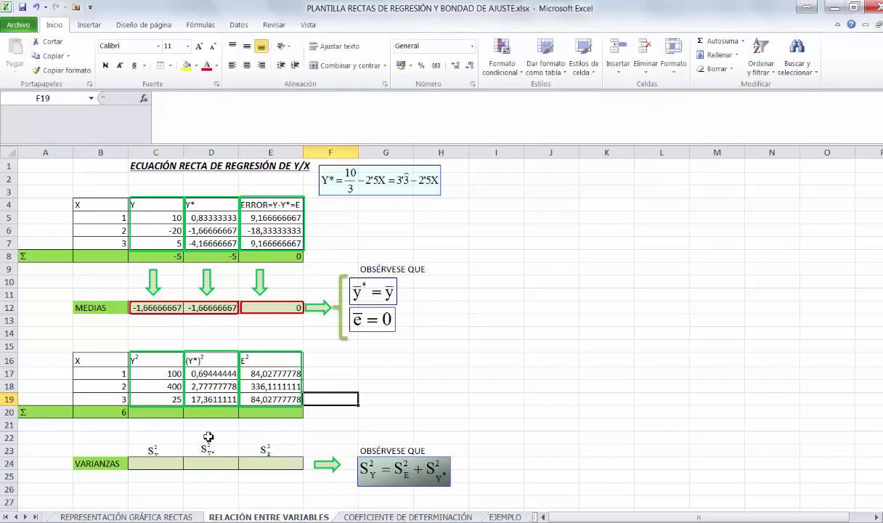
- Total the Y² column in C20 with the formula =SUMA(C17:C19)
click(165, 414)
double_click(169, 413)
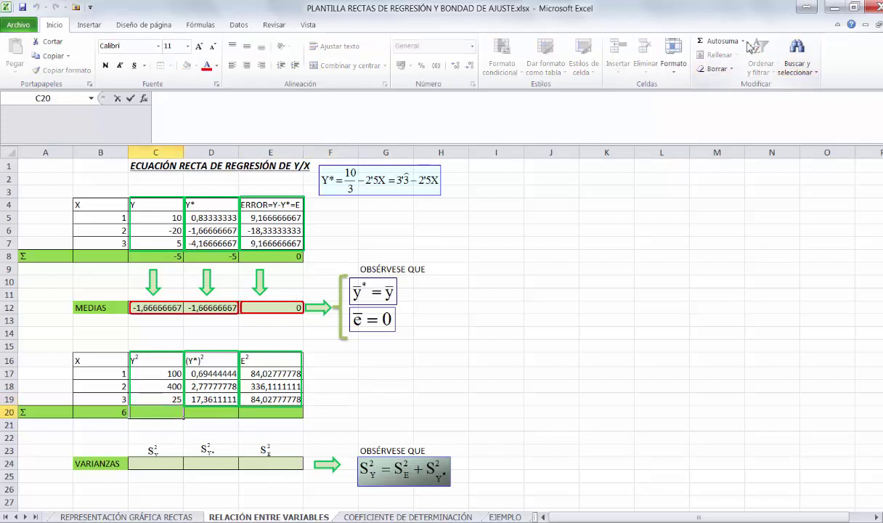
click(704, 42)
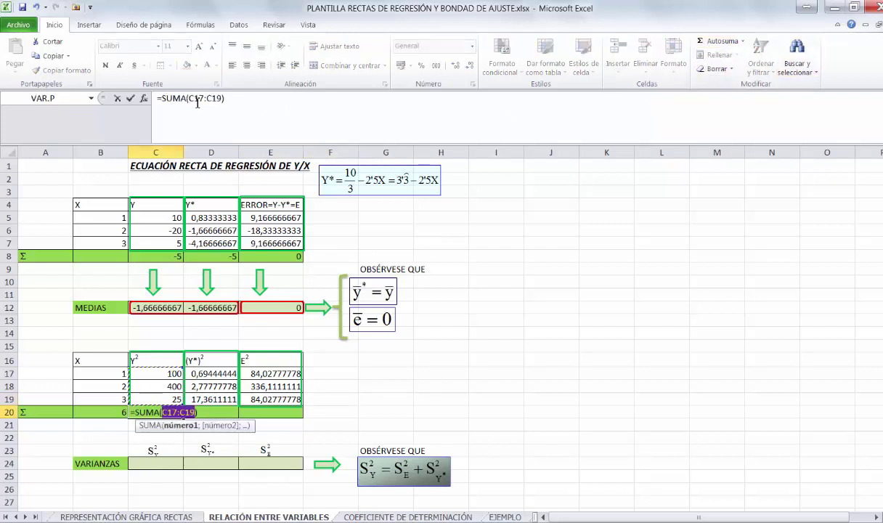
click(130, 97)
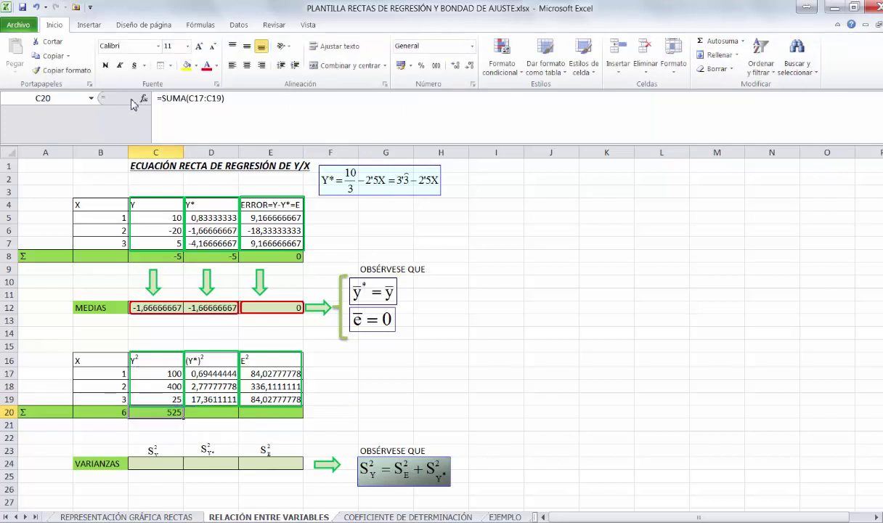
- Total the (Y*)² column in D20 with the formula =SUMA(D17:D19)
click(218, 412)
double_click(218, 412)
key(Escape)
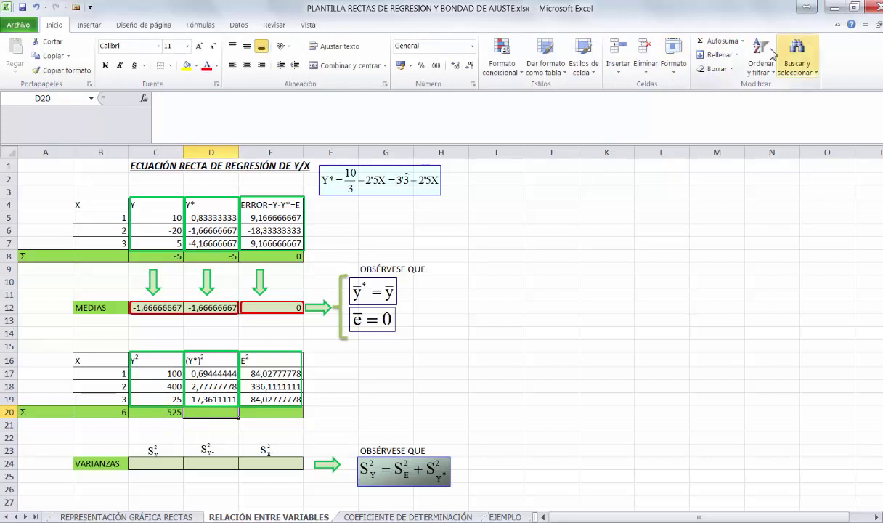
click(699, 44)
click(697, 44)
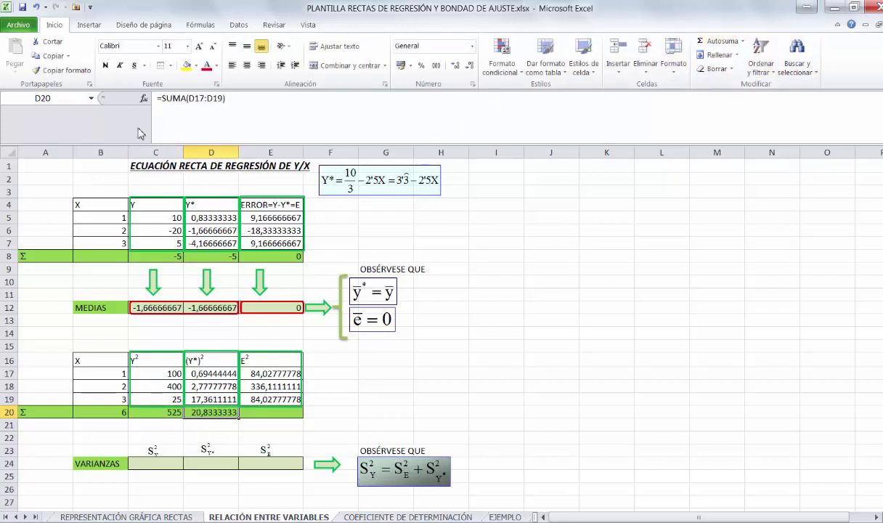
- Total the E² column in E20 with the formula =SUMA(E17:E19)
click(264, 414)
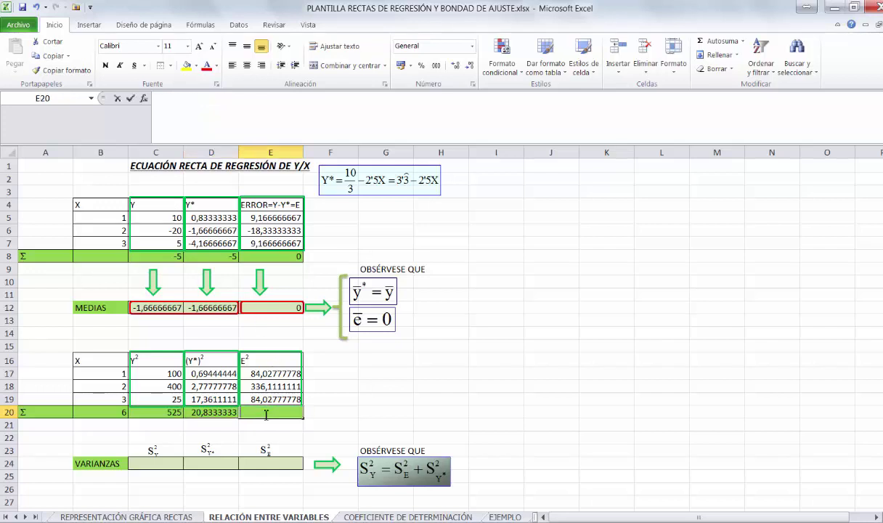
click(708, 42)
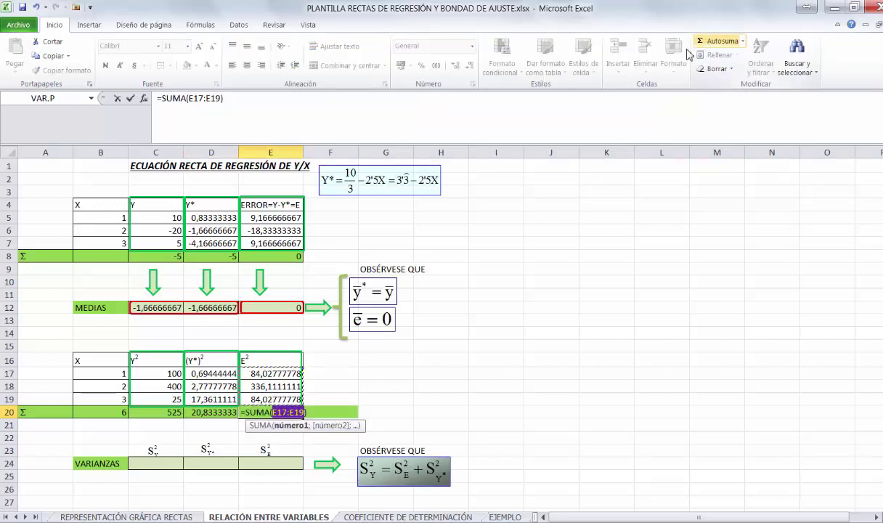
click(129, 97)
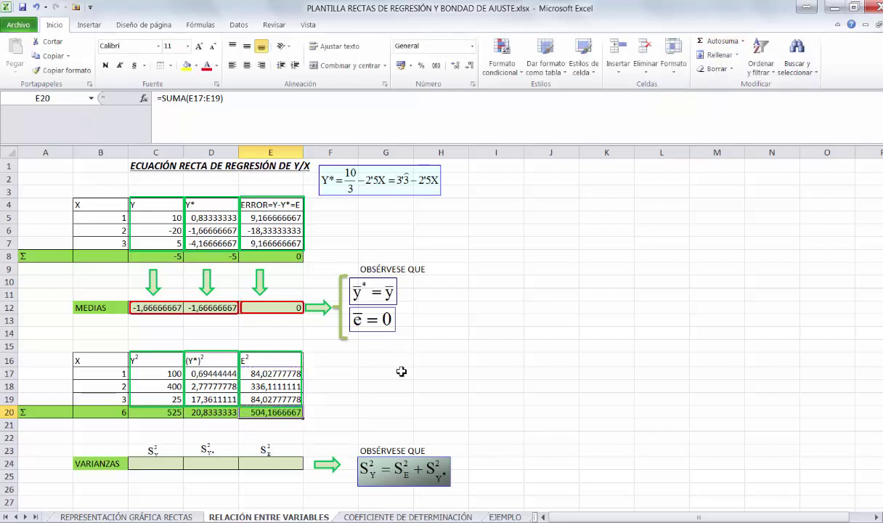
- Calculate the variance of Y in C24 with the formula =(C20/3)-(C12^2)
click(158, 466)
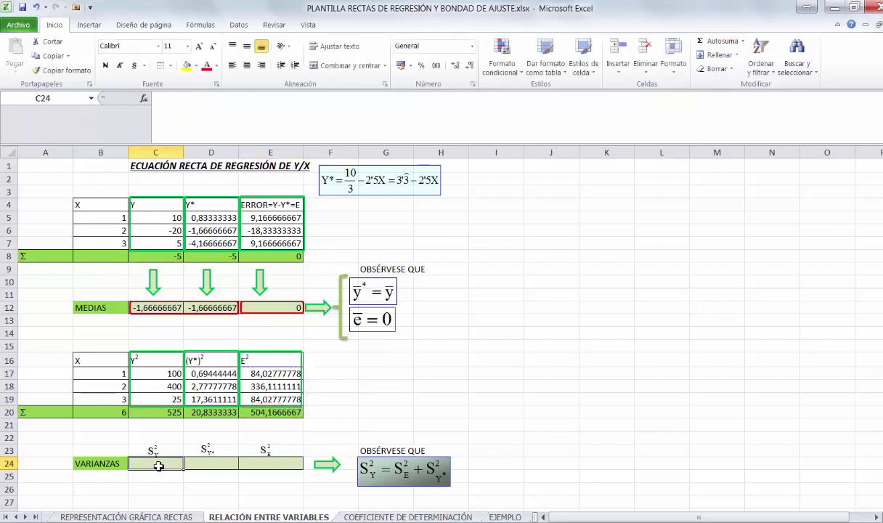
text(=)
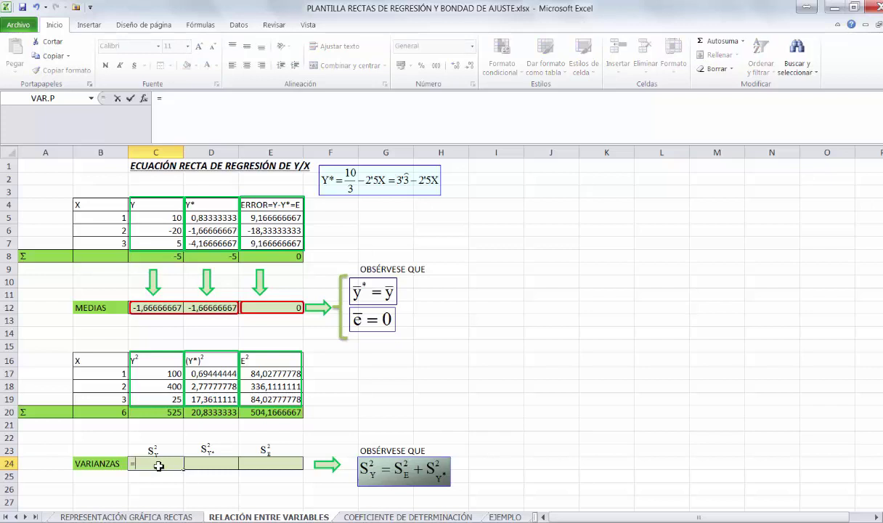
text(()
click(174, 413)
text(/3)-()
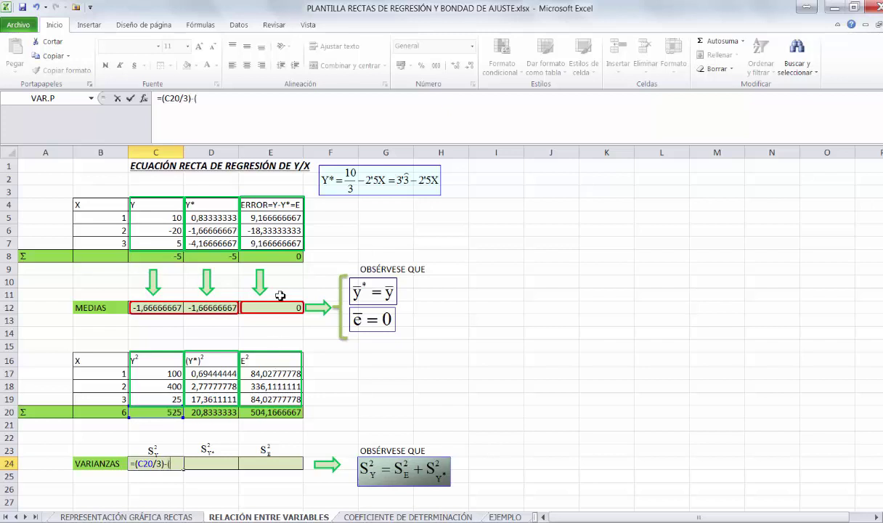
click(166, 310)
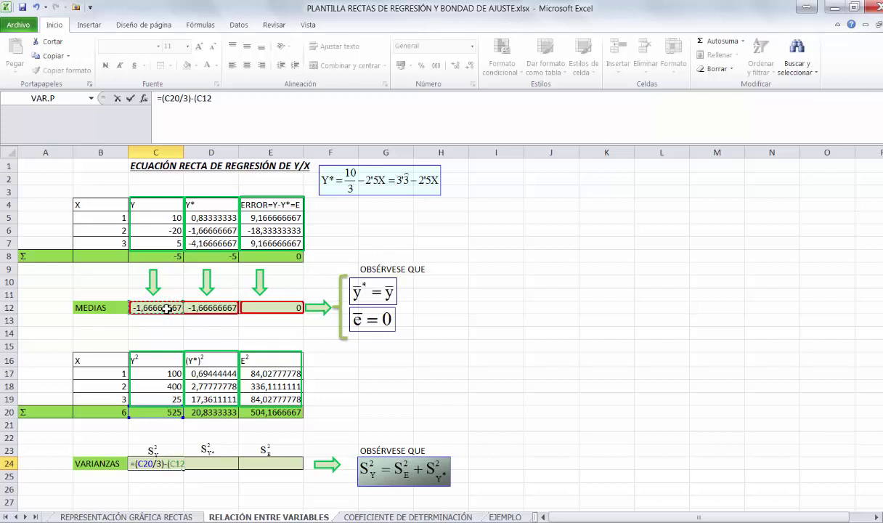
text(^2))
key(Return)
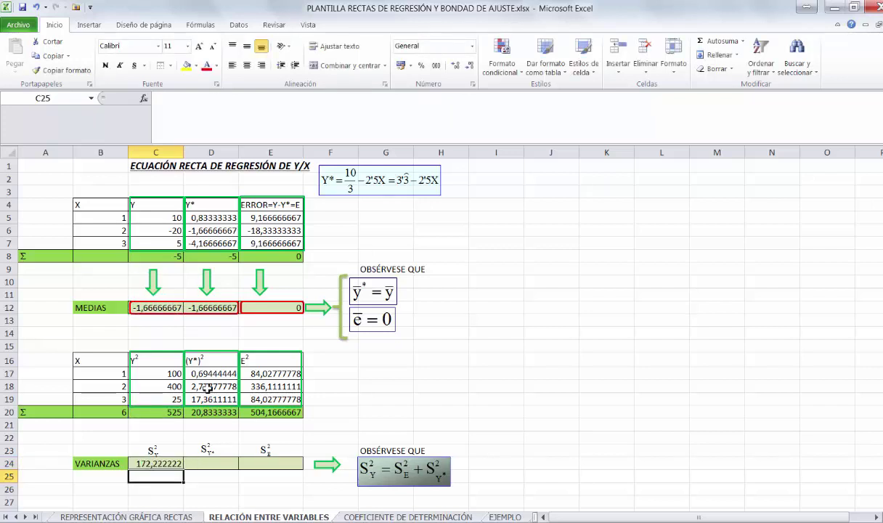
click(156, 463)
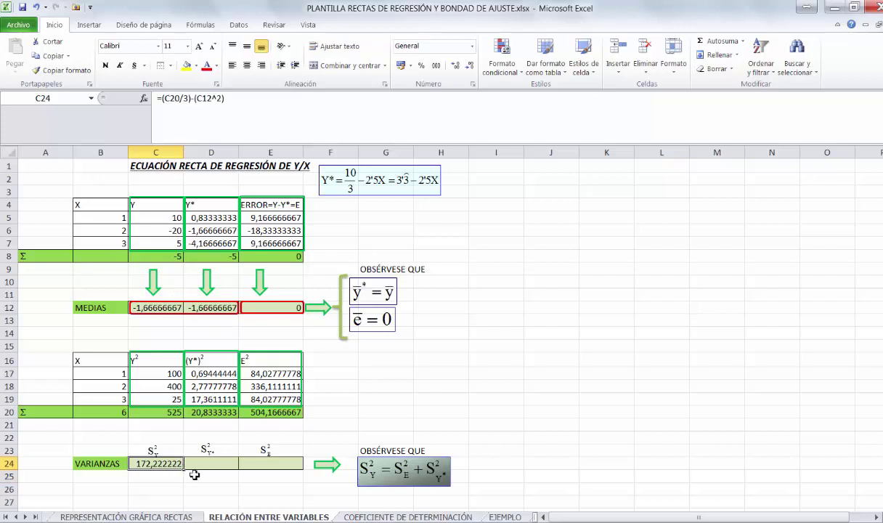
- Fill the variance formula from C24 across to D24:E24 for the Y* and error variances
drag(208, 472, 270, 471)
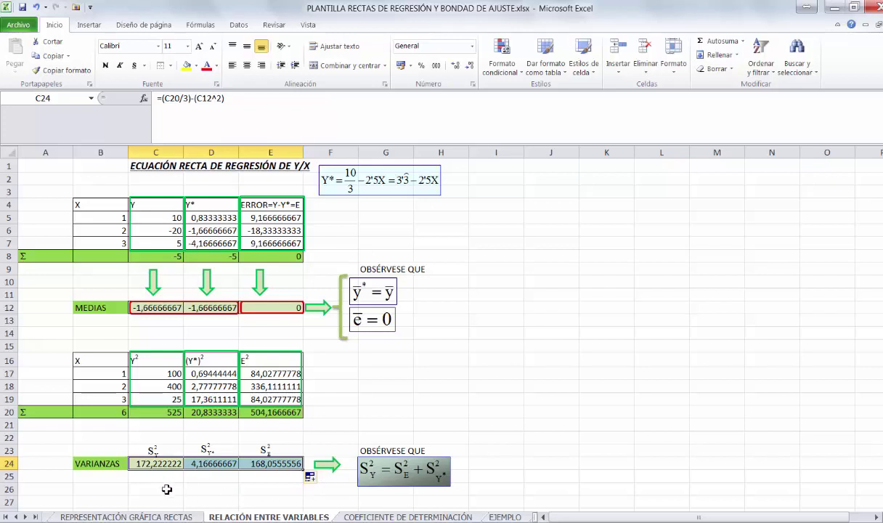
- Add the Y* and error variances in D26 with the formula =D24+E24, and give that cell a yellow fill
click(208, 490)
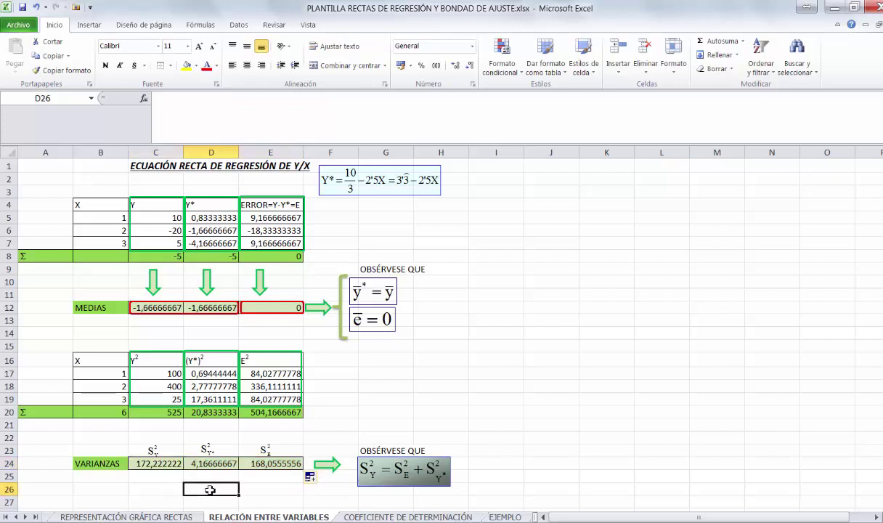
text(=)
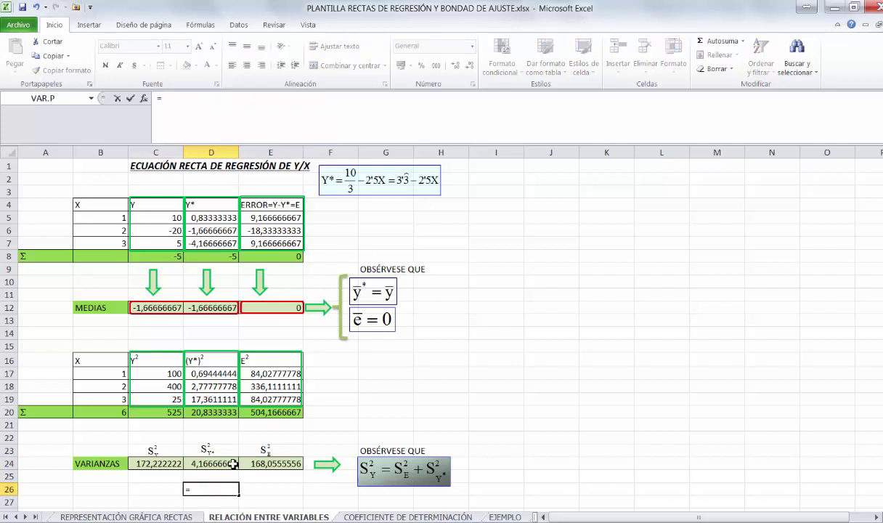
click(232, 464)
text(+)
click(279, 464)
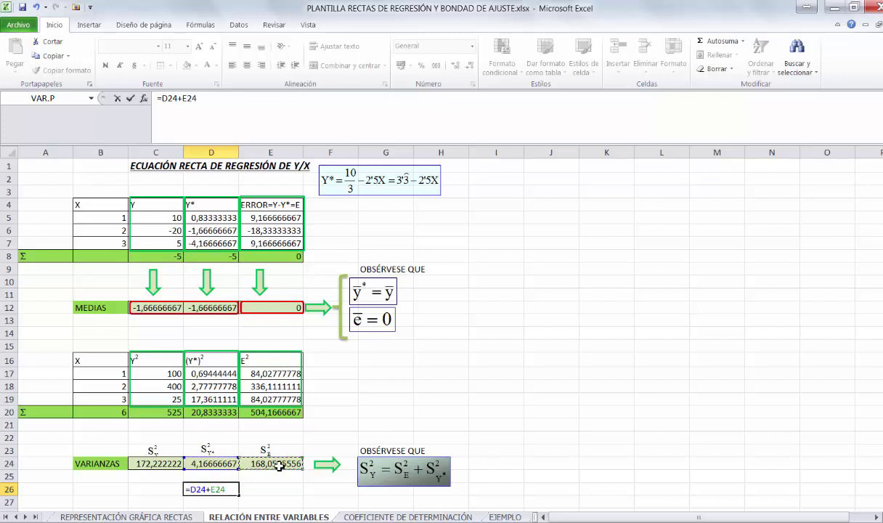
key(Return)
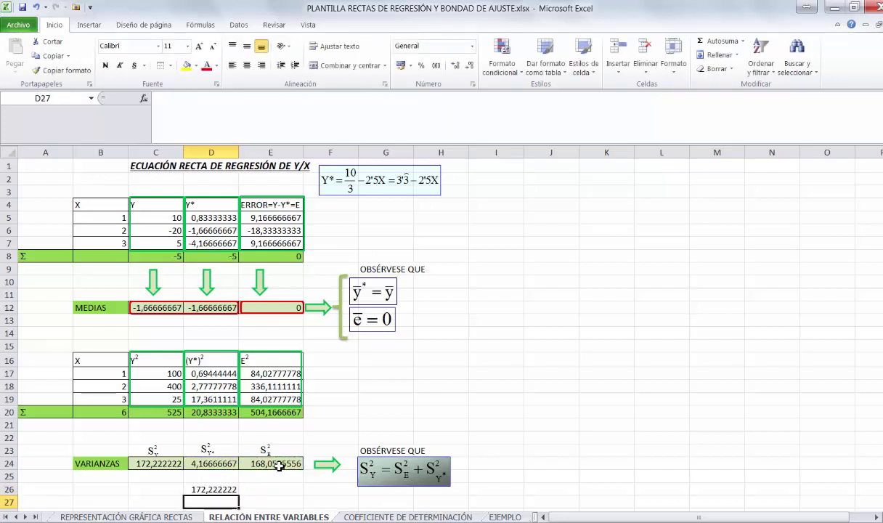
click(227, 491)
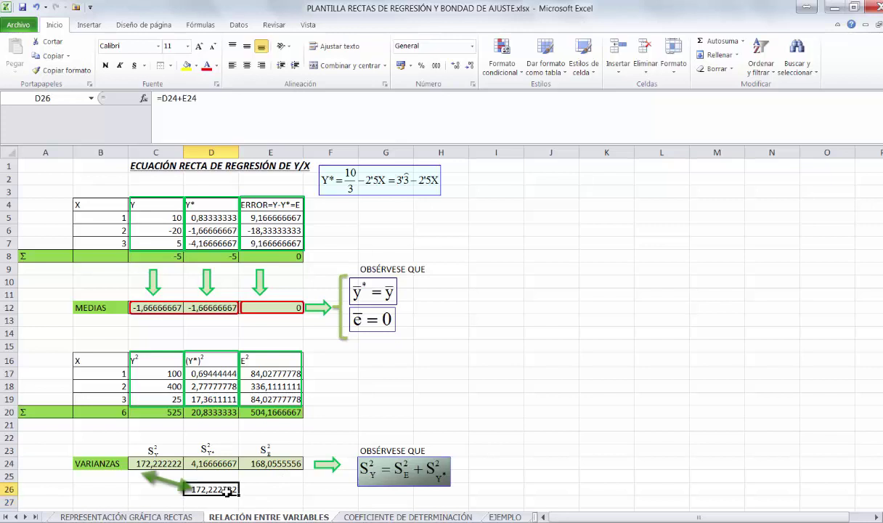
click(187, 66)
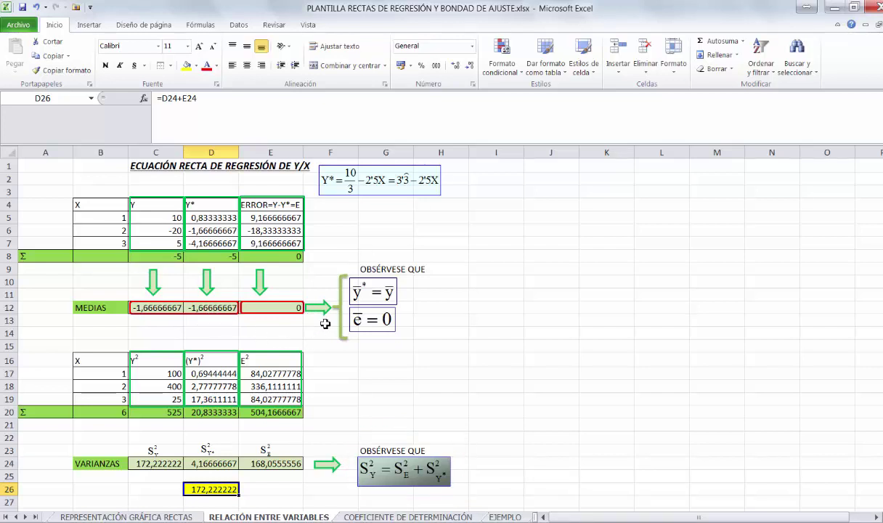
- On the COEFICIENTE DE DETERMINACIÓN sheet, calculate the mean of X in C9 with the formula =PROMEDIO(C5:C7)
click(408, 517)
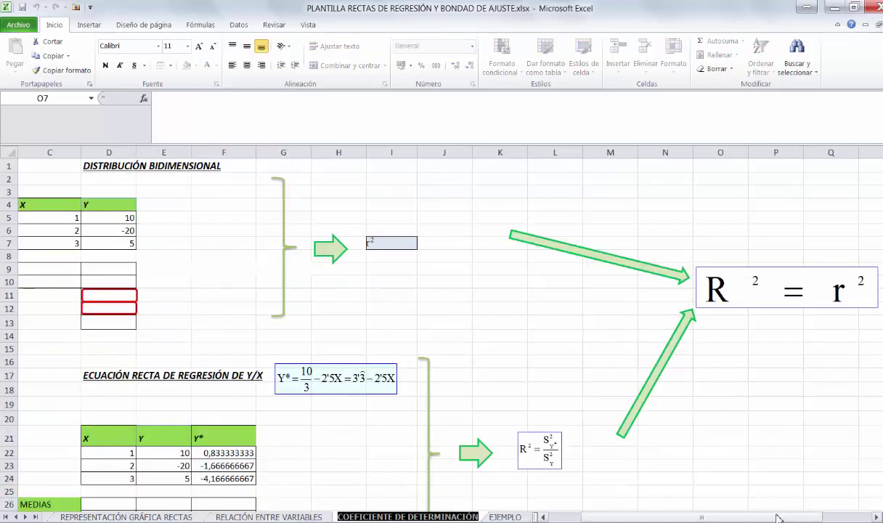
drag(777, 517, 718, 518)
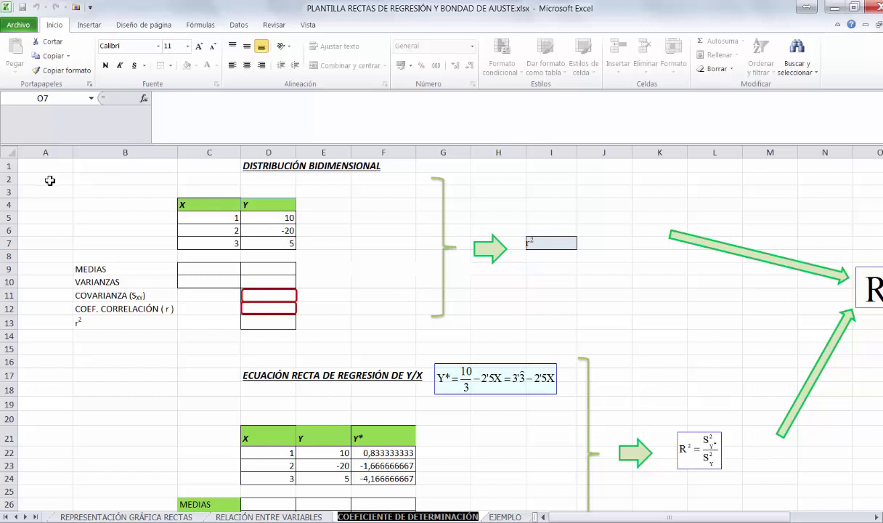
double_click(203, 269)
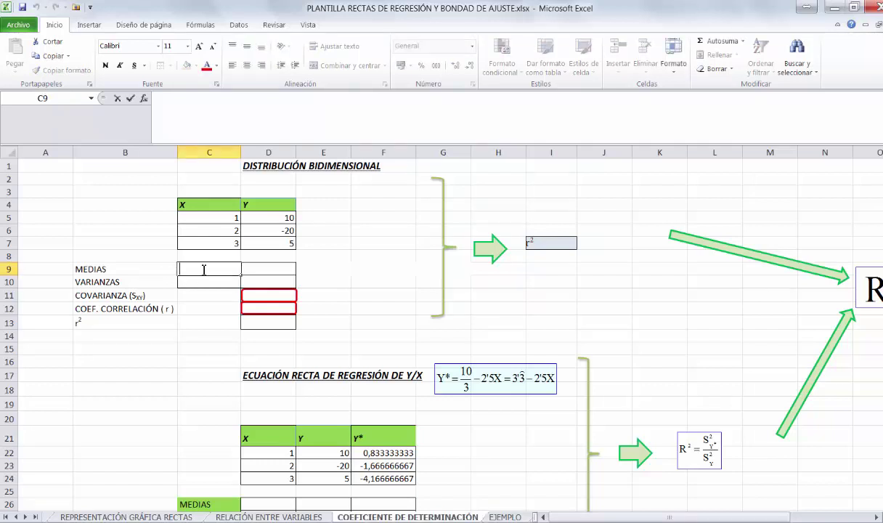
text(=PR)
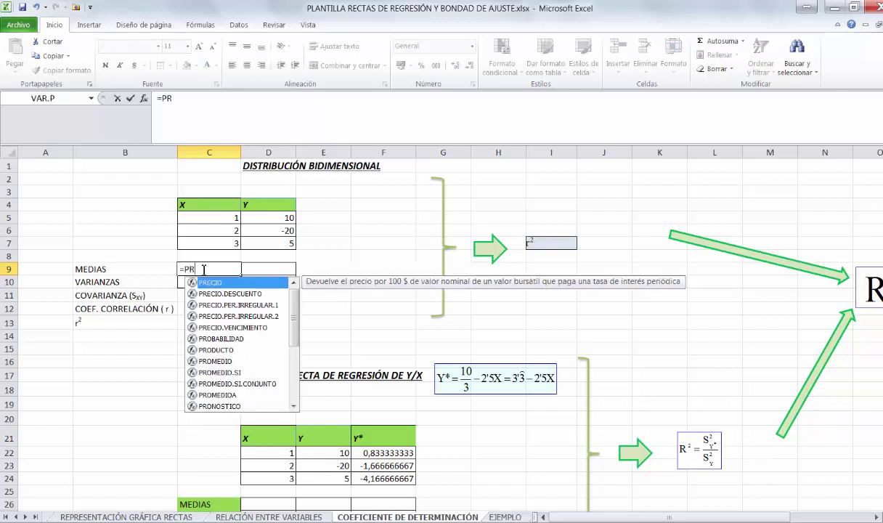
text(OMEDIO()
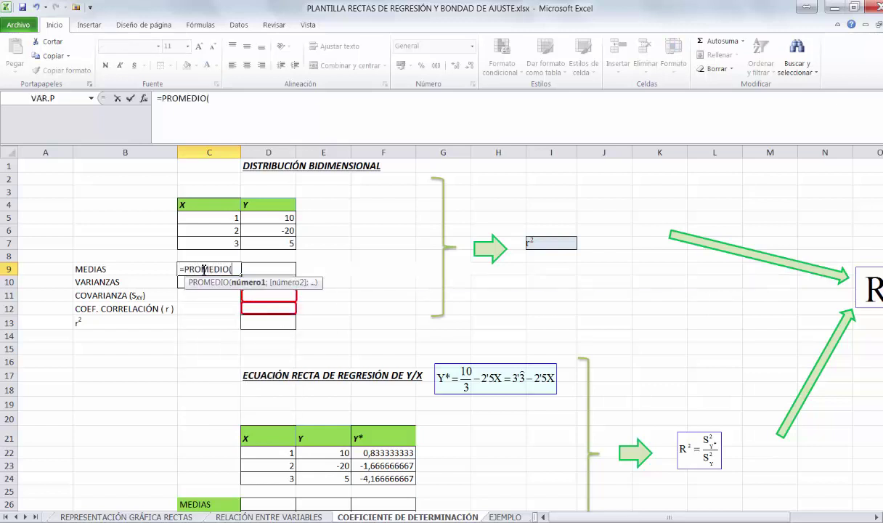
drag(218, 218, 210, 247)
text())
key(Return)
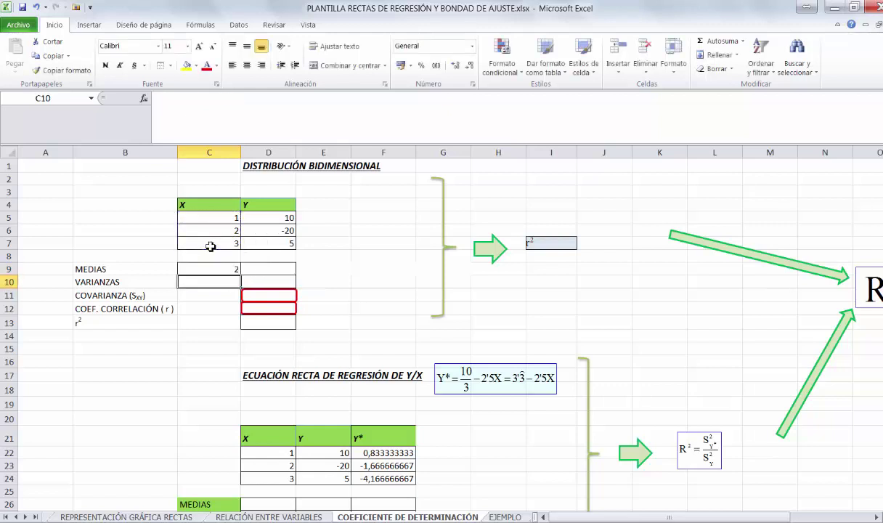
- Calculate the mean of Y in D9 with the formula =PROMEDIO(D5:D7)
key(Up)
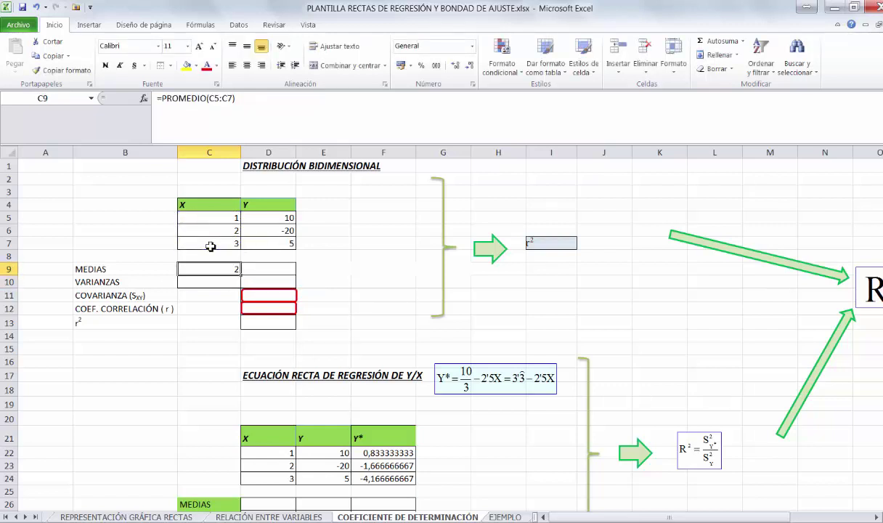
key(Right)
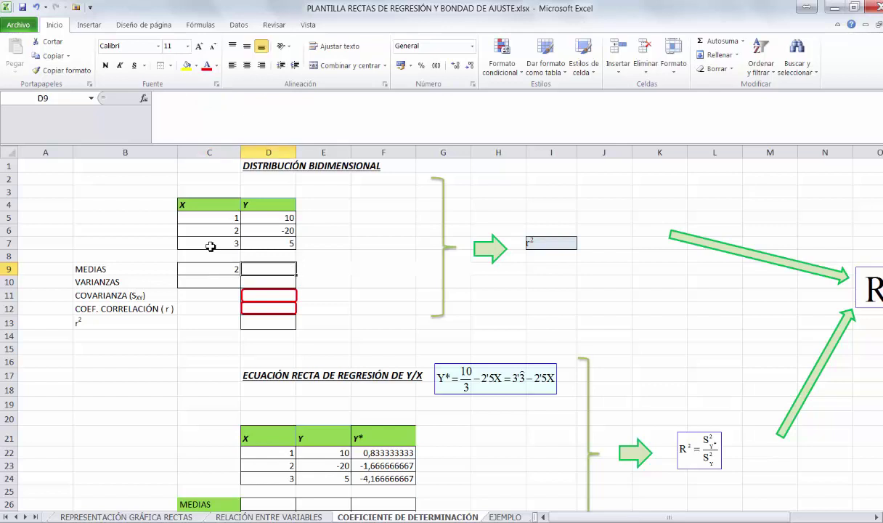
text(=PROME)
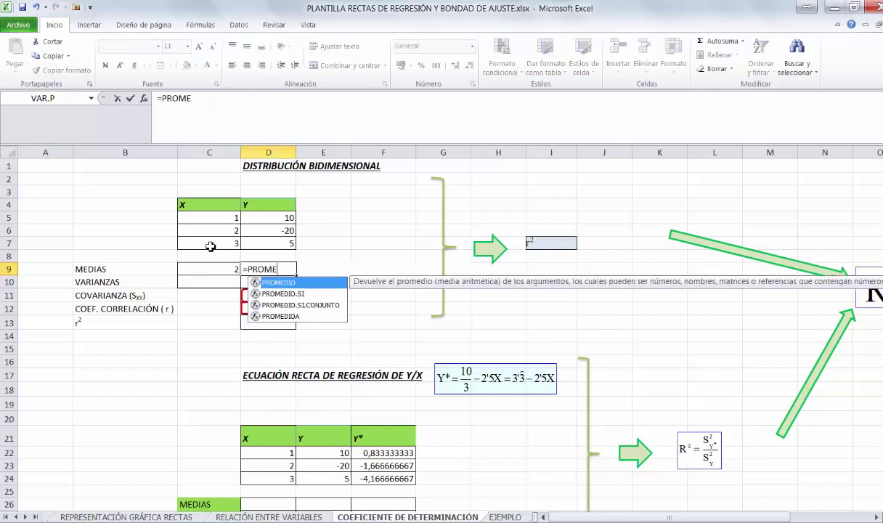
text(DIO()
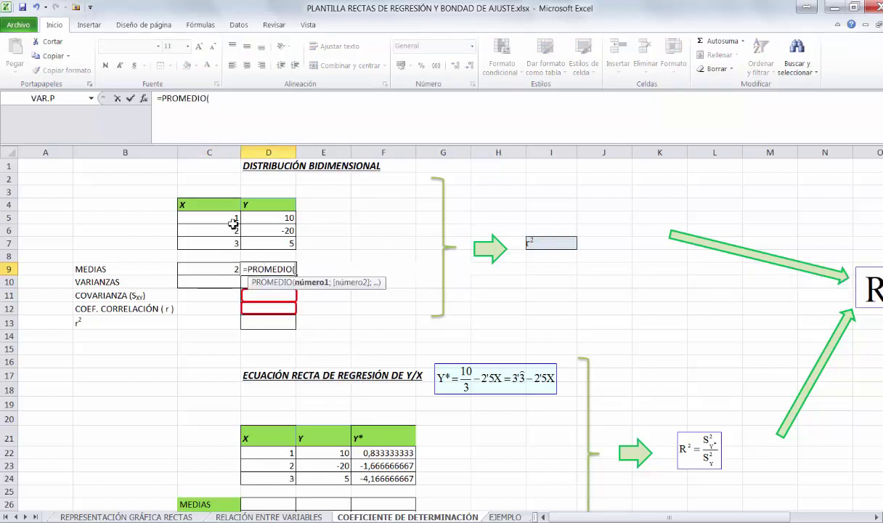
drag(281, 214, 257, 243)
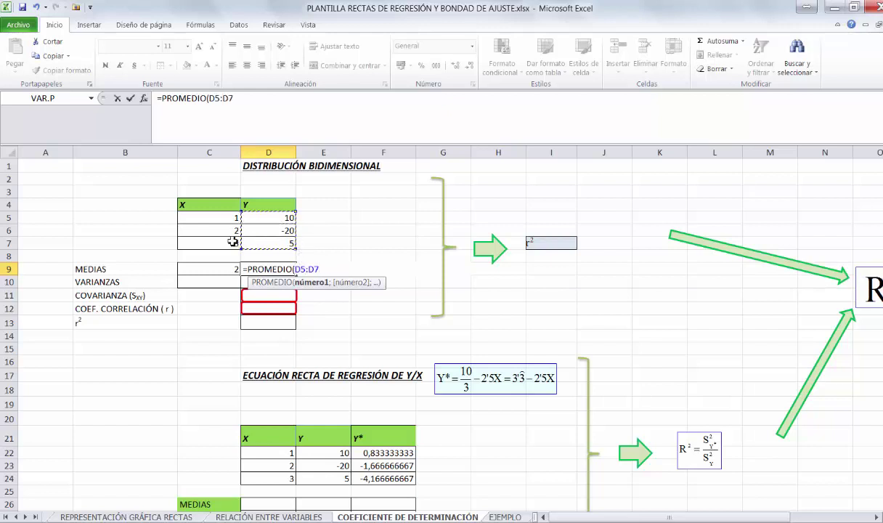
text())
key(Return)
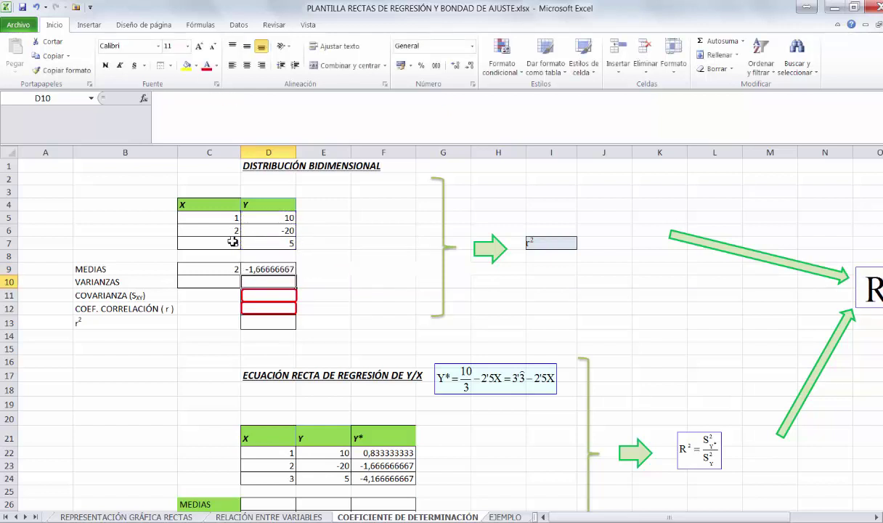
- Calculate the variance of X in C10 by inserting the statistical function VAR.P over C5:C7
click(216, 284)
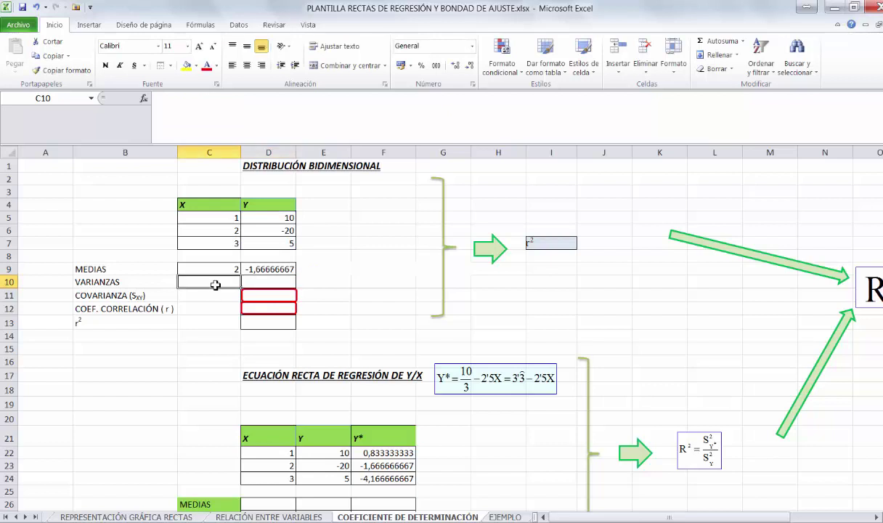
click(143, 98)
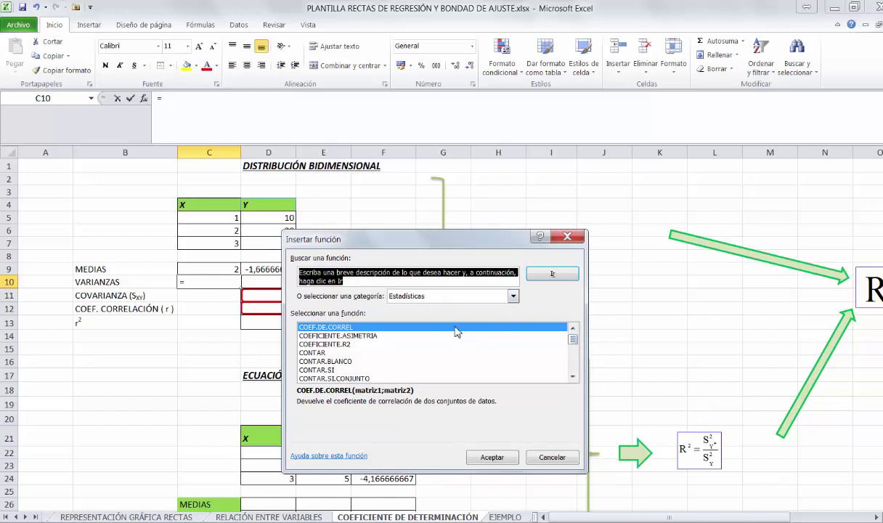
drag(576, 344, 574, 371)
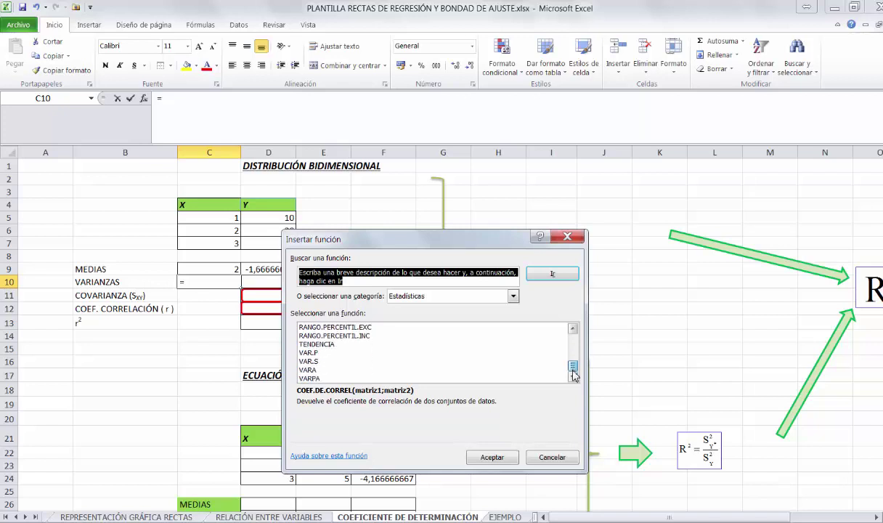
click(306, 353)
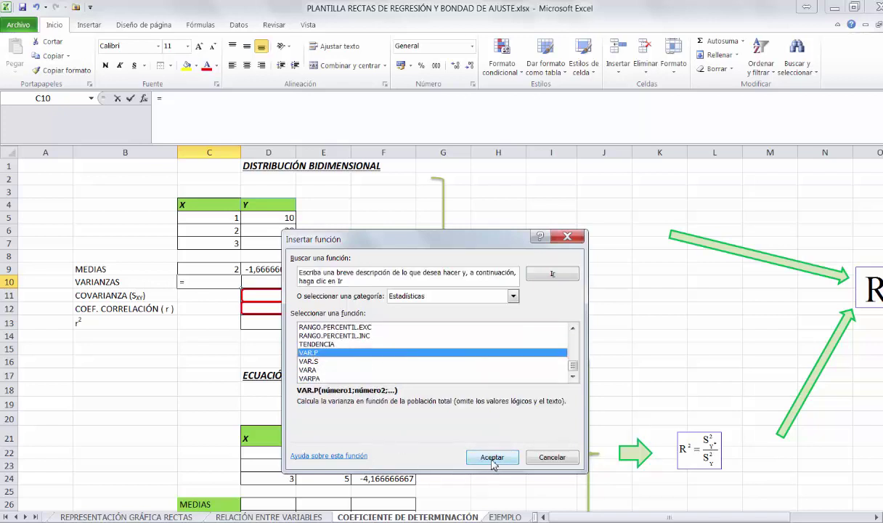
click(491, 462)
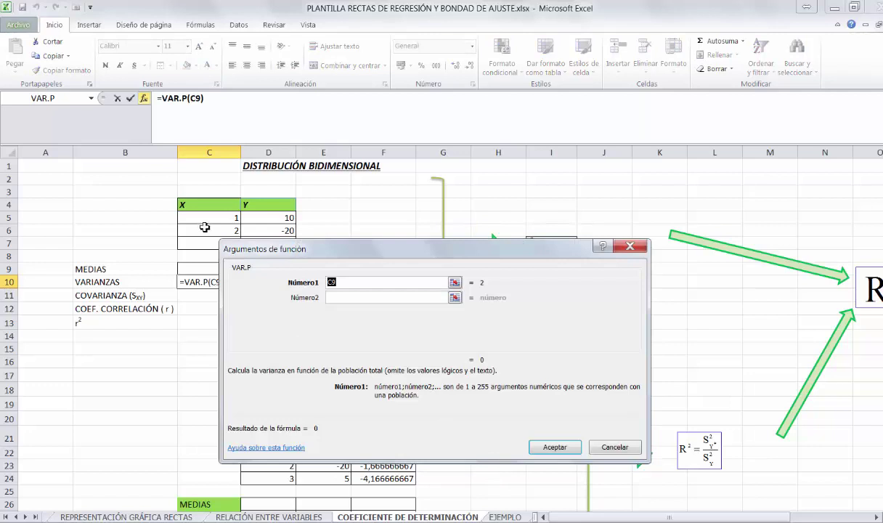
mouse_move(204, 218)
mouse_down()
mouse_move(201, 241)
mouse_move(196, 220)
mouse_move(207, 240)
mouse_move(200, 220)
mouse_move(212, 217)
mouse_up()
click(201, 241)
click(208, 241)
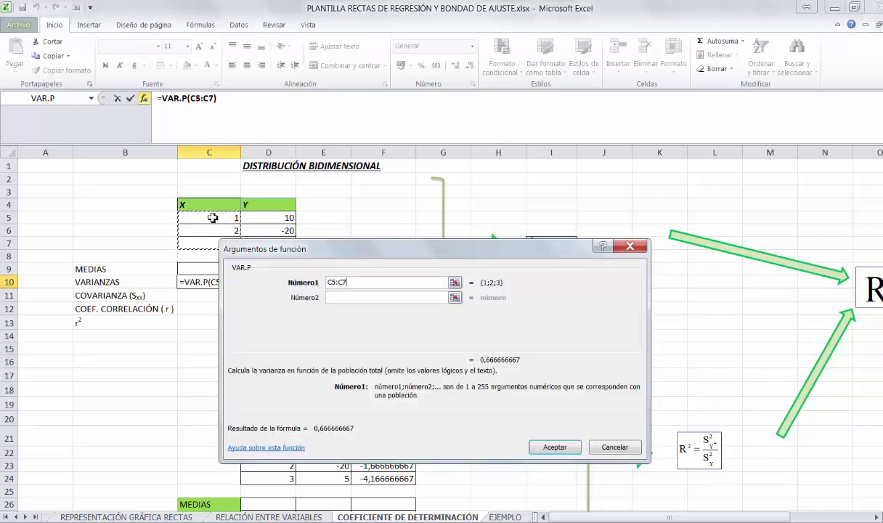
click(554, 447)
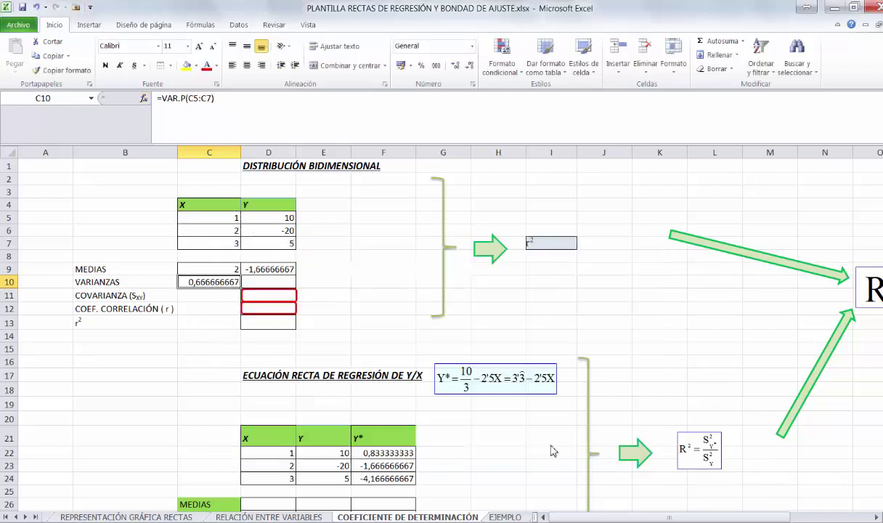
- Calculate the variance of Y in D10 by inserting the statistical function VAR.P over D5:D7
click(255, 283)
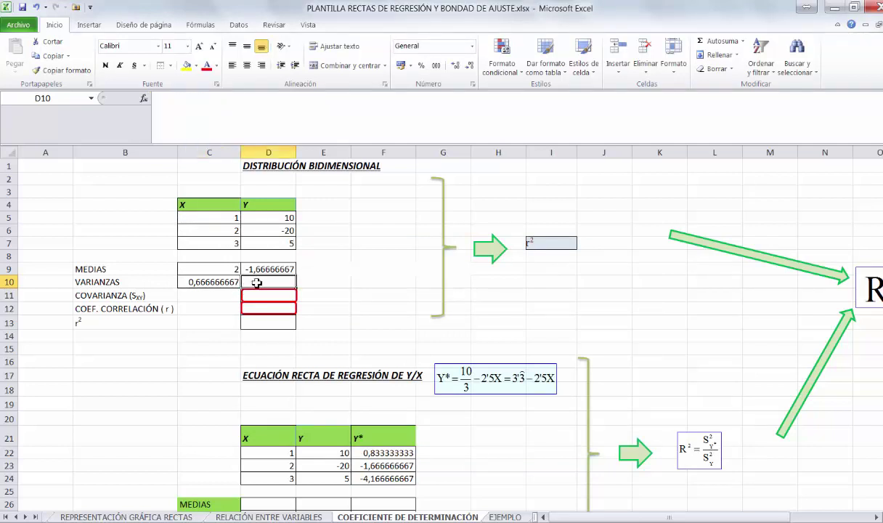
click(143, 99)
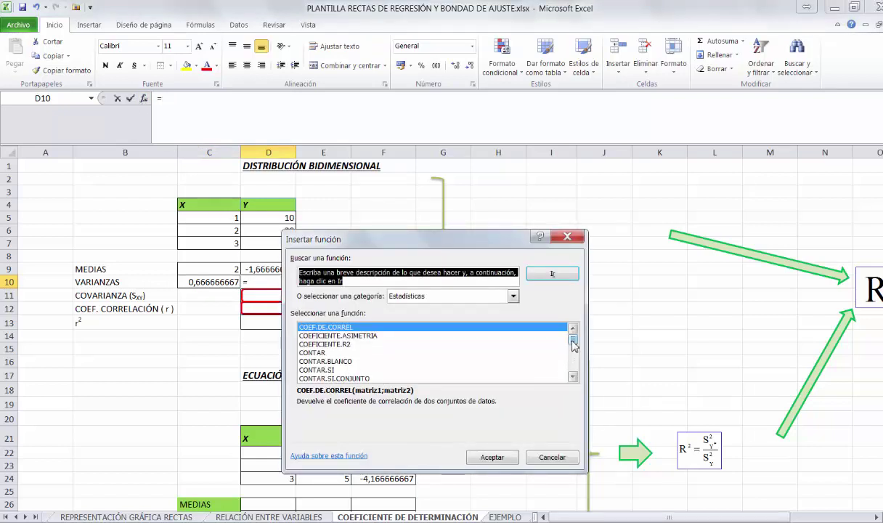
drag(574, 345, 573, 365)
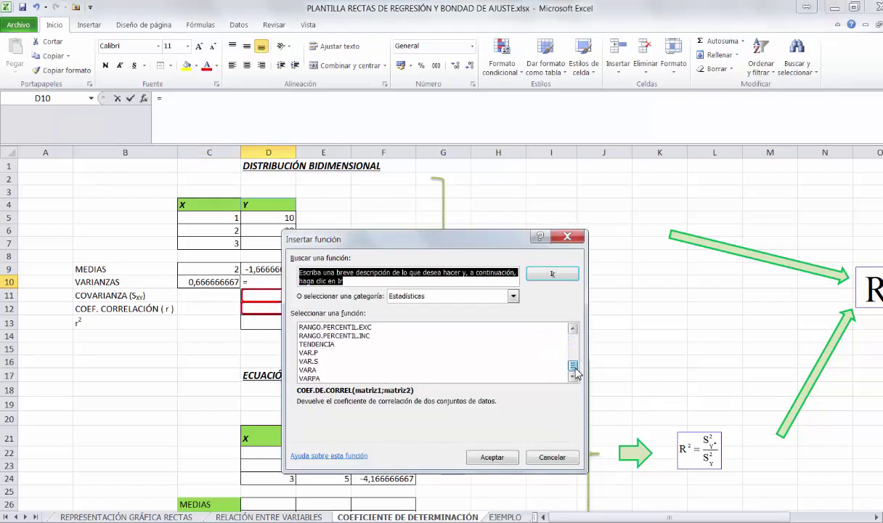
click(310, 352)
click(485, 458)
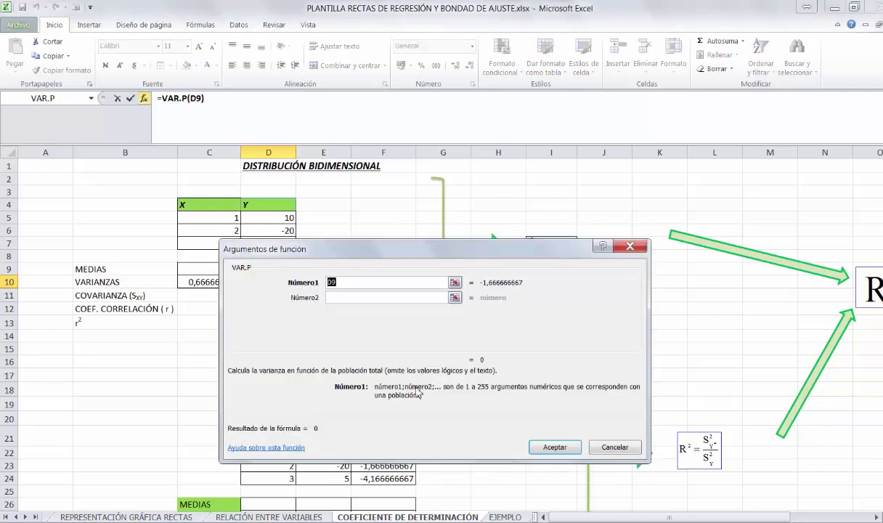
drag(269, 218, 270, 243)
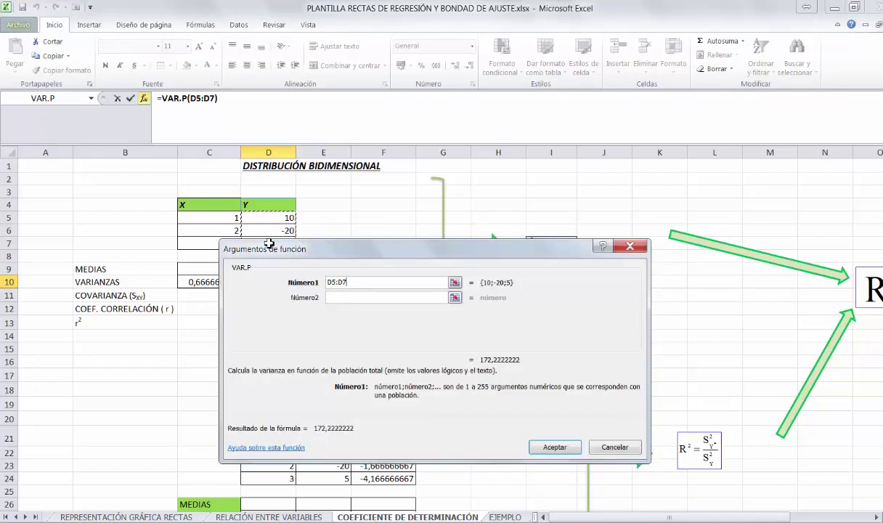
click(556, 447)
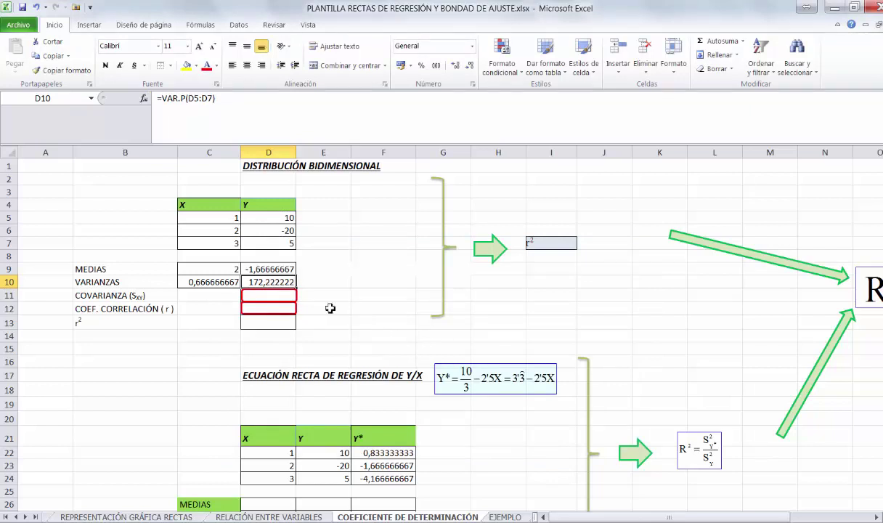
- Calculate the covariance in D11 by inserting the statistical function COVARIANCE.P with Matriz1 C5:C7 and Matriz2 D5:D7
double_click(266, 294)
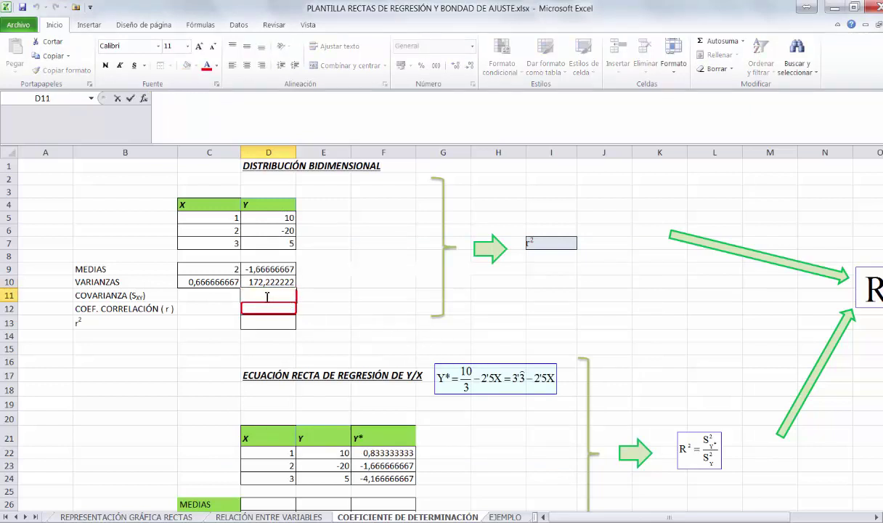
click(144, 99)
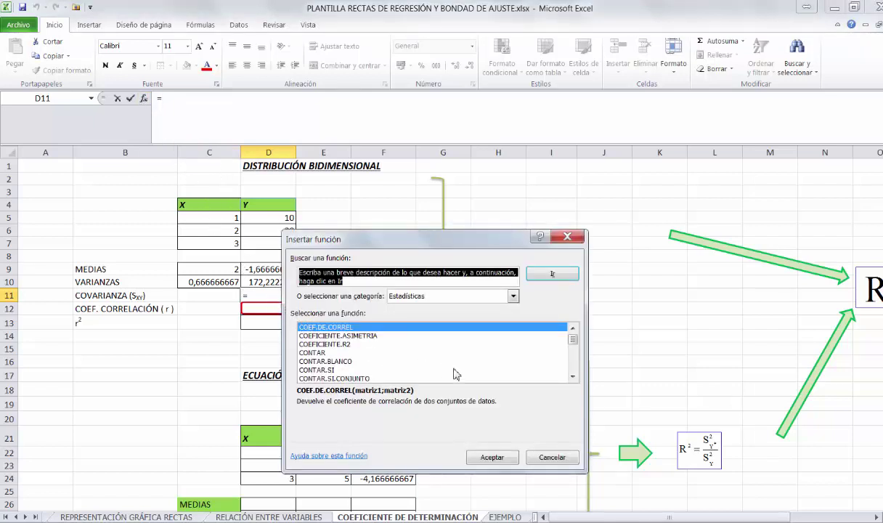
click(572, 376)
click(573, 376)
click(573, 376)
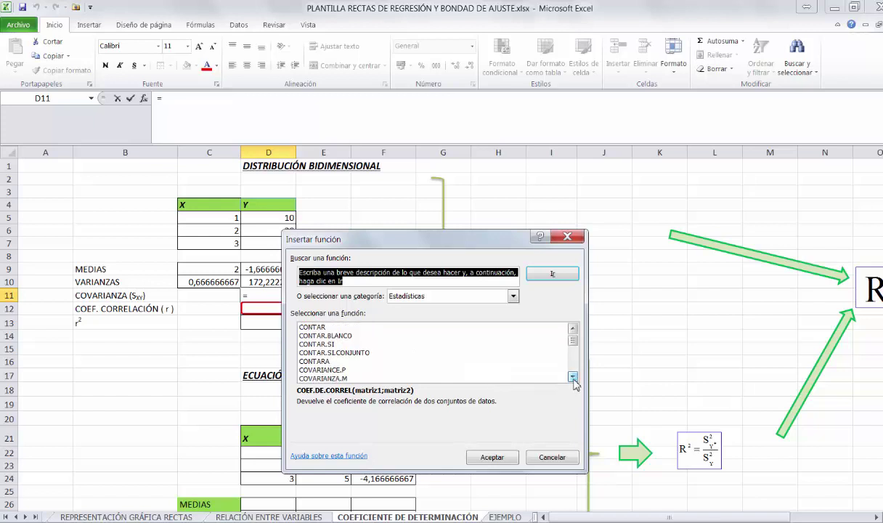
click(573, 376)
click(573, 376)
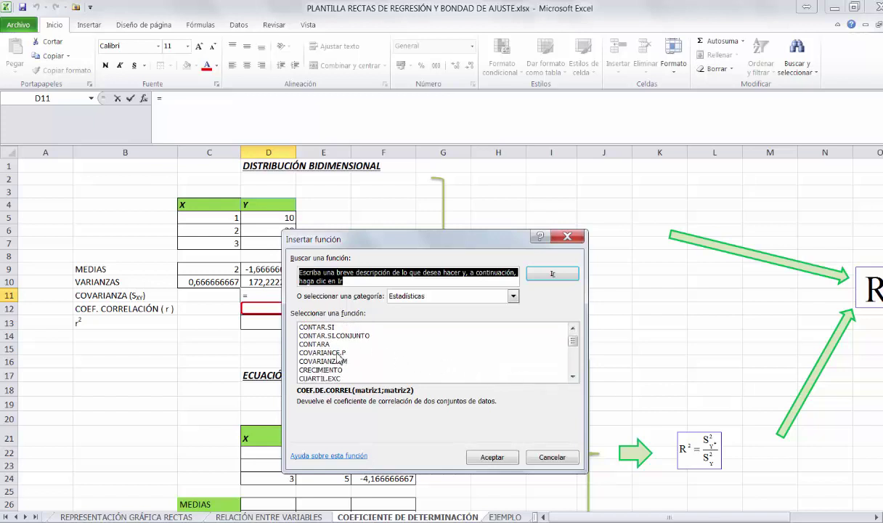
double_click(338, 354)
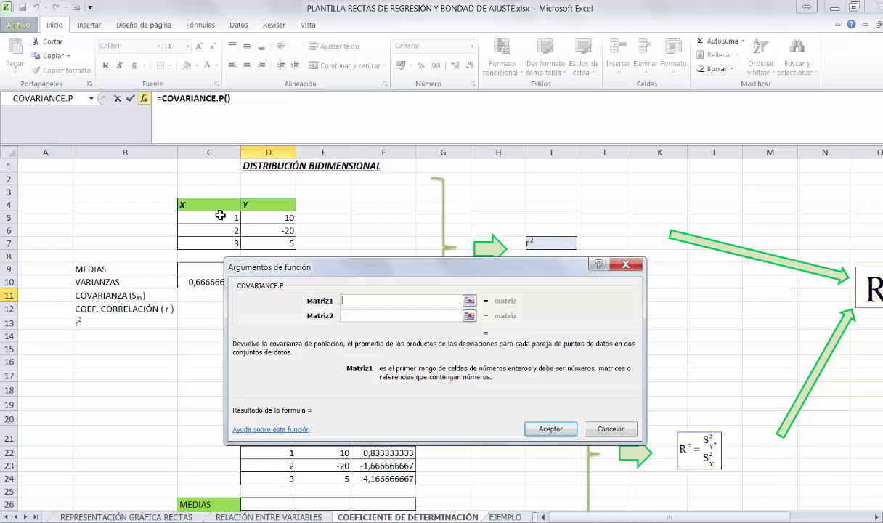
drag(205, 218, 211, 237)
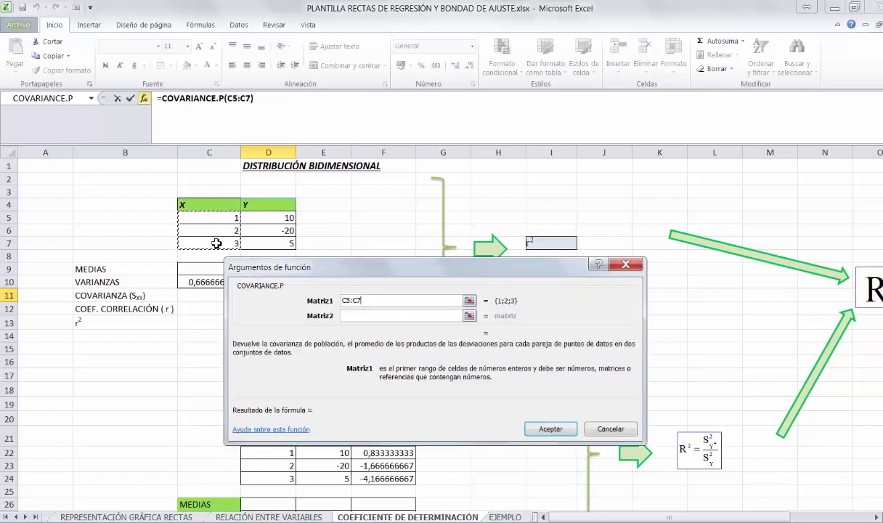
click(352, 321)
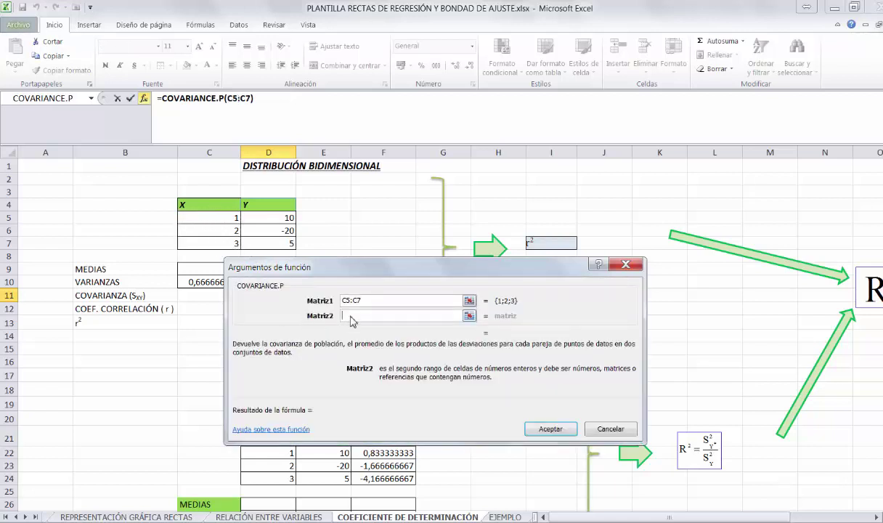
drag(255, 215, 278, 244)
click(268, 239)
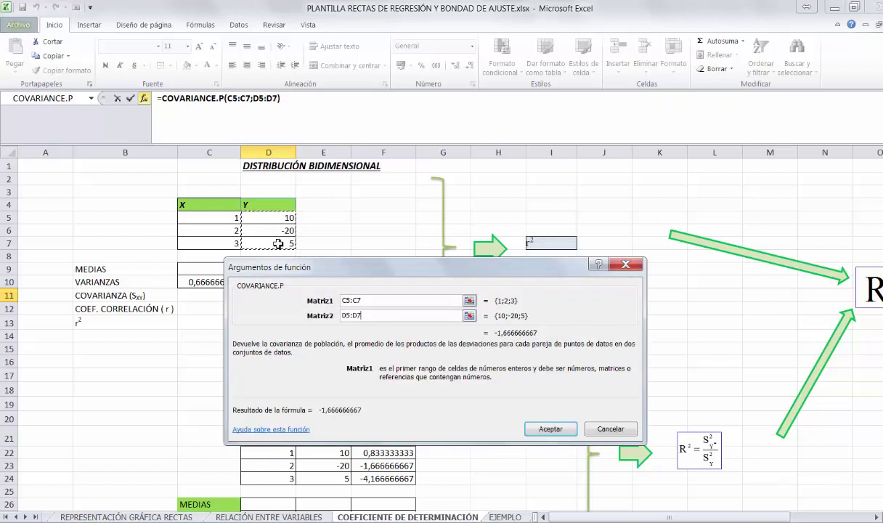
click(544, 430)
click(541, 436)
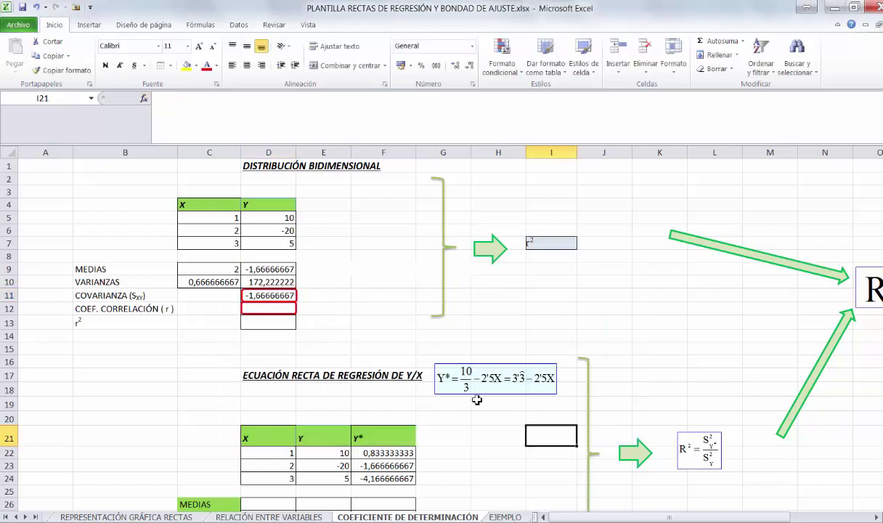
- Calculate the correlation coefficient in D12 by inserting the statistical function COEF.DE.CORREL with Matriz1 C5:C7 and Matriz2 D5:D7
click(266, 310)
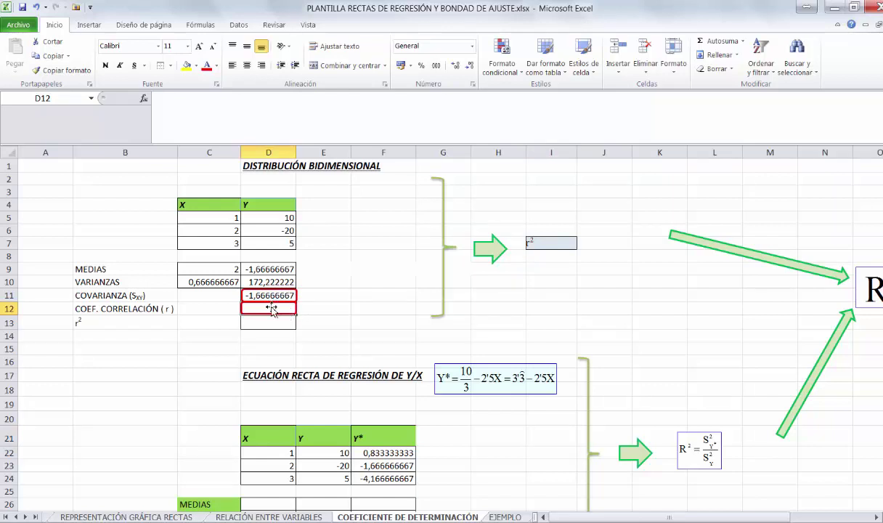
click(145, 98)
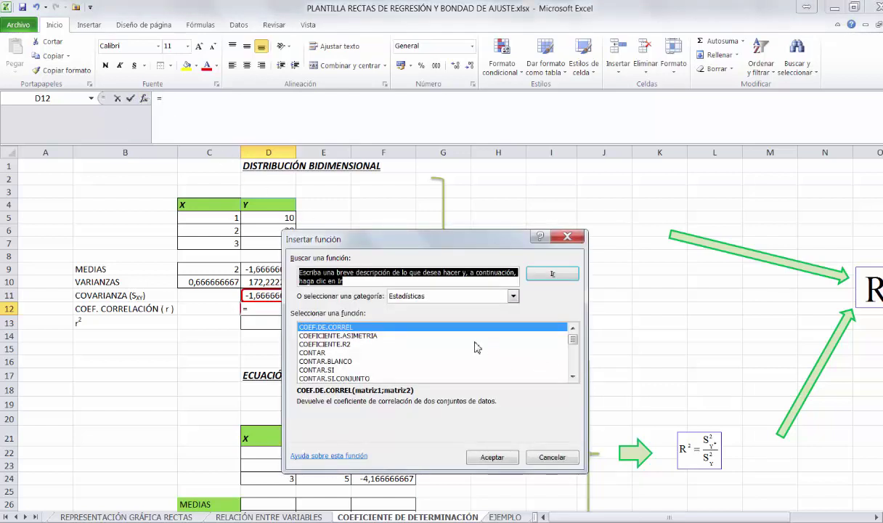
click(341, 327)
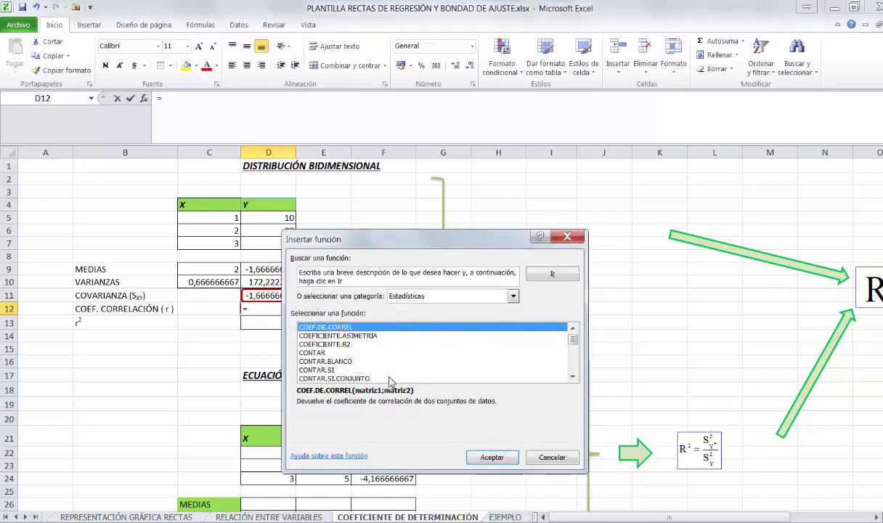
click(488, 457)
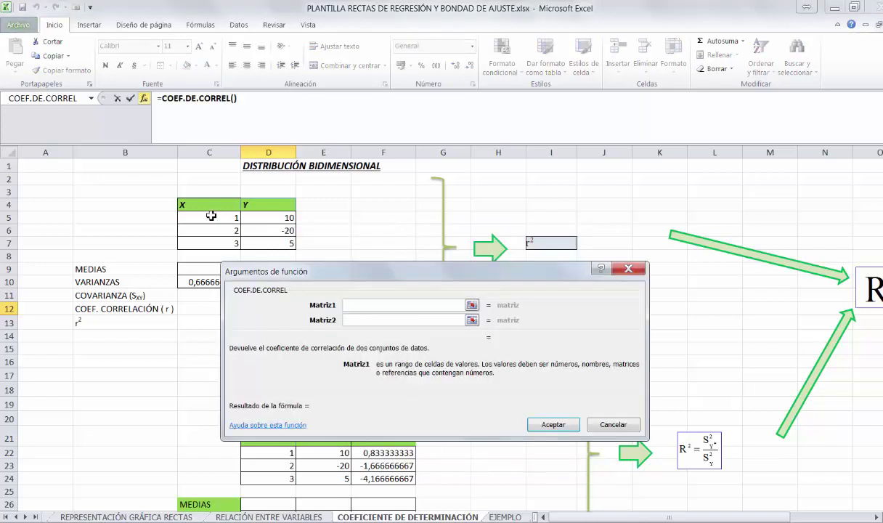
drag(210, 215, 210, 242)
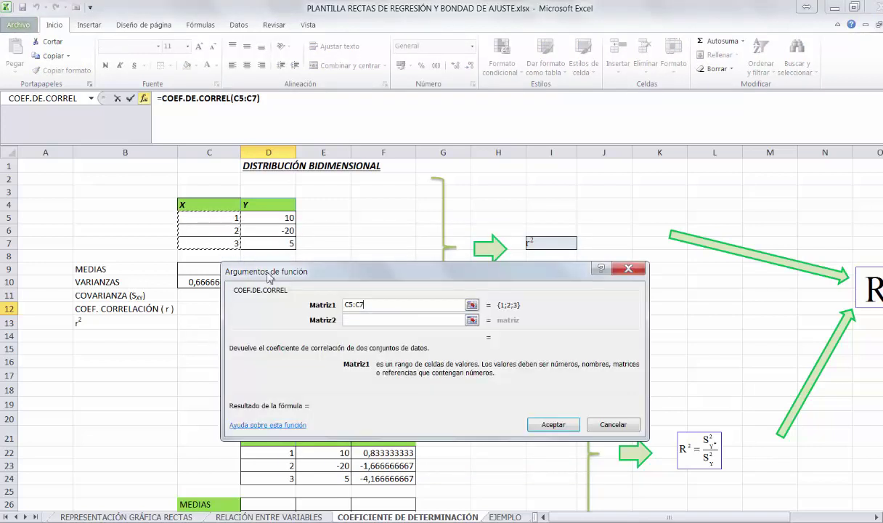
click(351, 318)
click(268, 218)
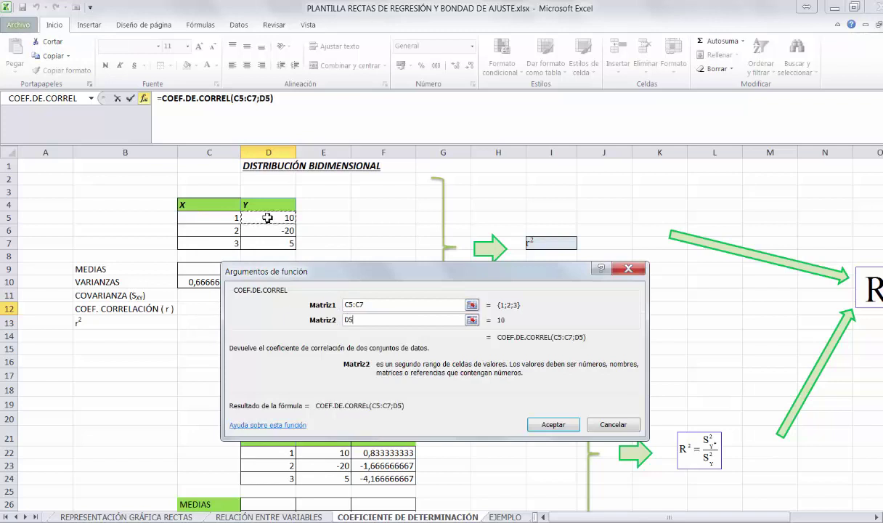
drag(268, 218, 268, 241)
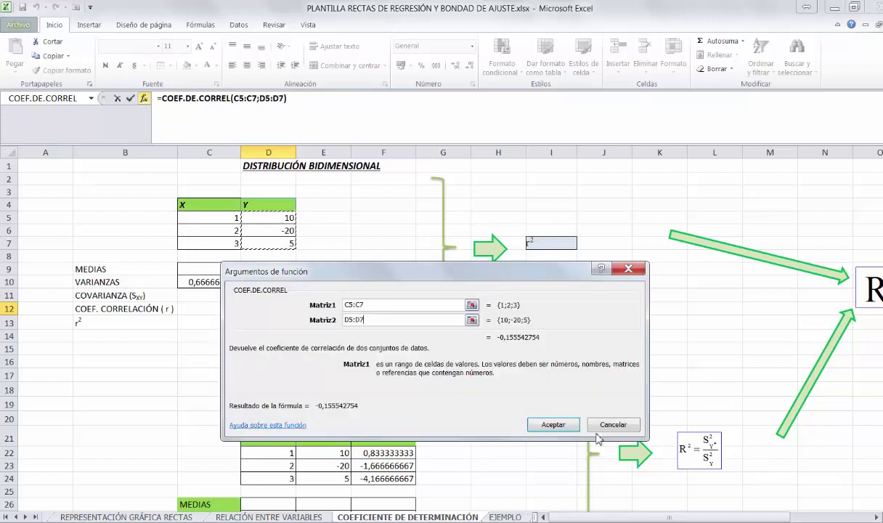
click(553, 424)
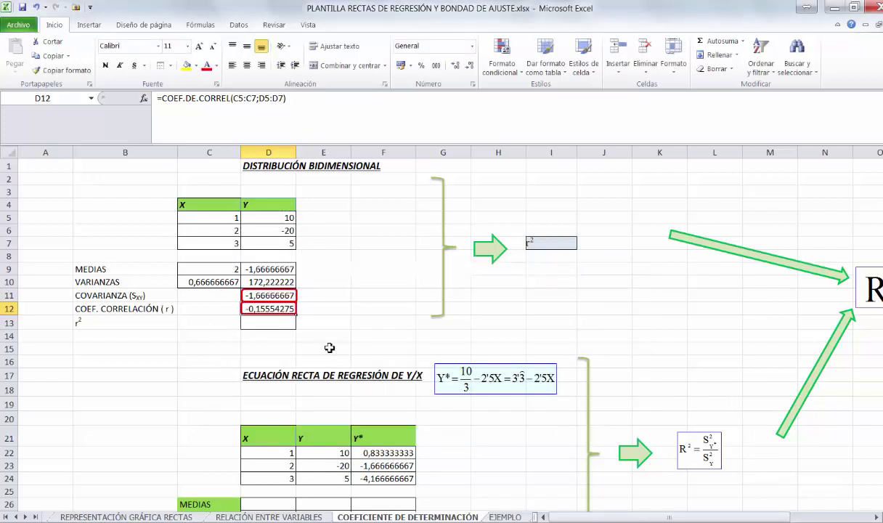
- Calculate r² in D13 by squaring the correlation coefficient with the formula =D12^2
click(279, 320)
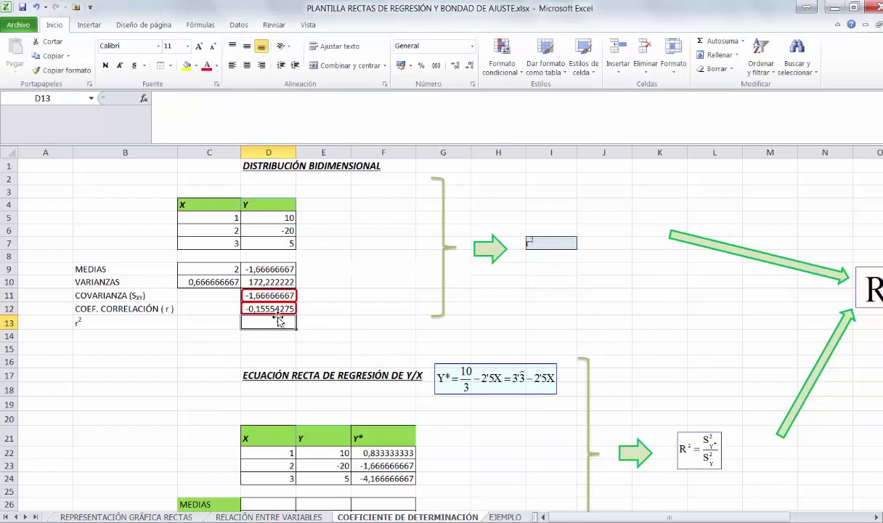
text(=)
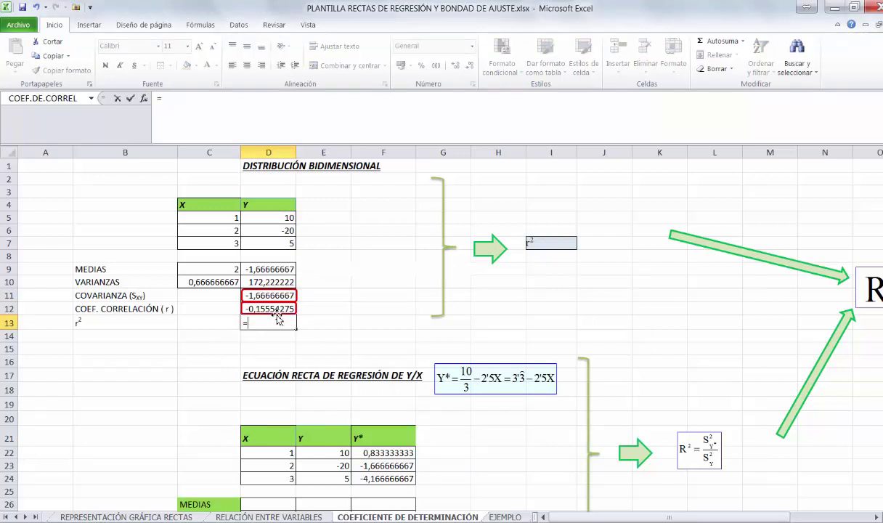
click(268, 310)
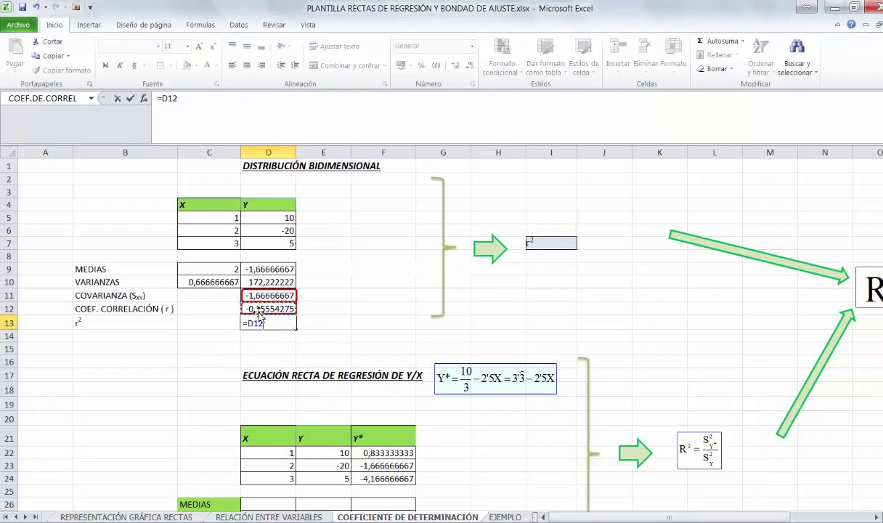
text(^2)
key(Return)
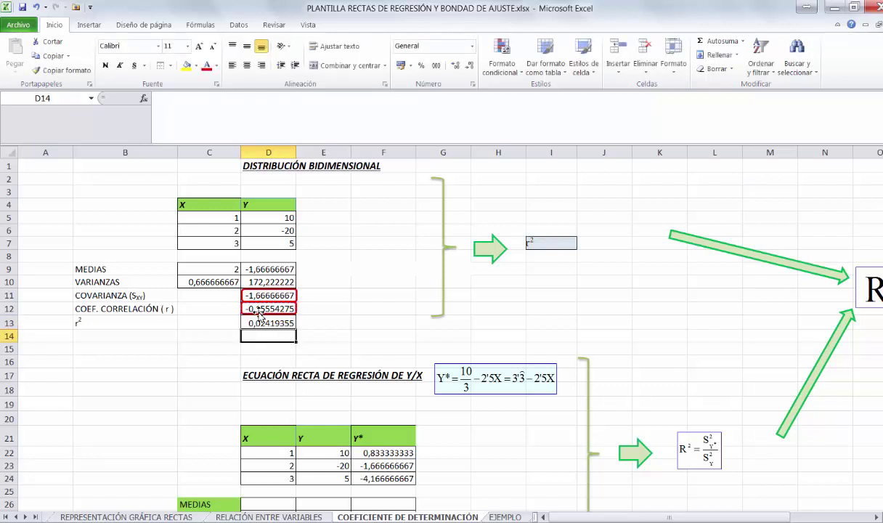
- In the regression line table, calculate the mean of X in D26 with the formula =PROMEDIO(D22:D24)
scroll(419, 319, down, 1)
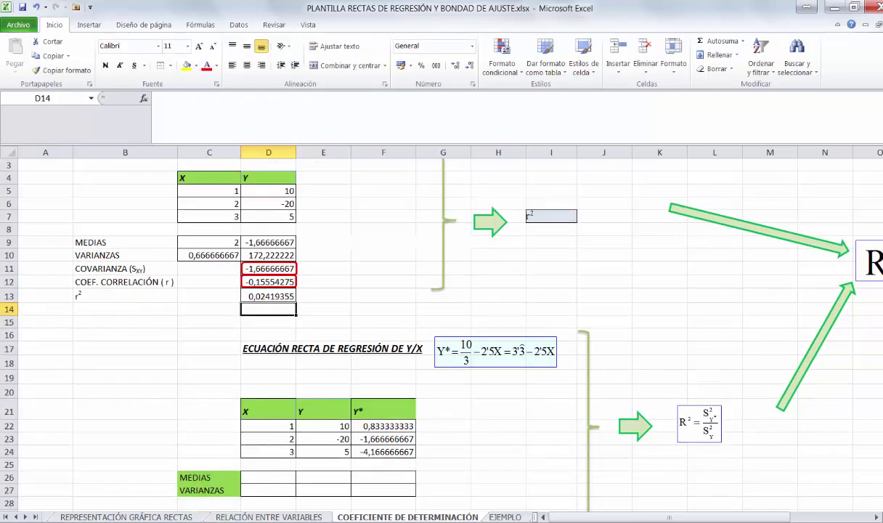
scroll(418, 319, down, 1)
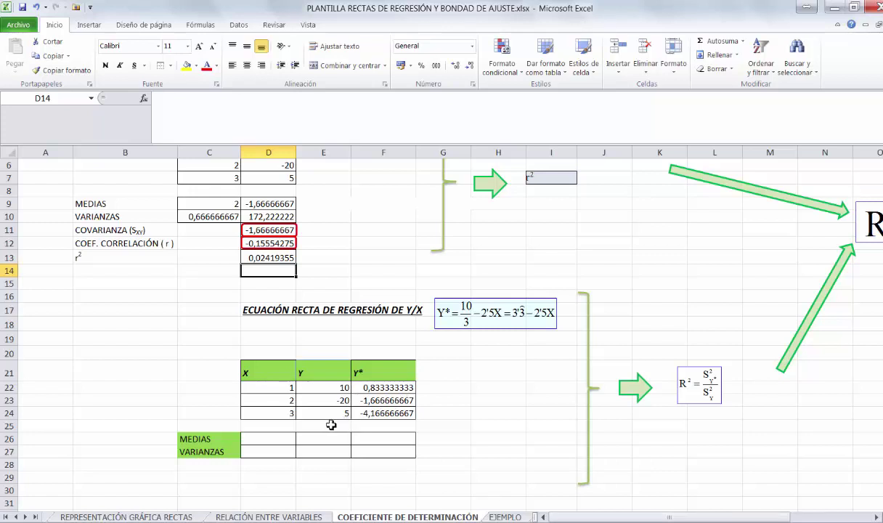
click(279, 440)
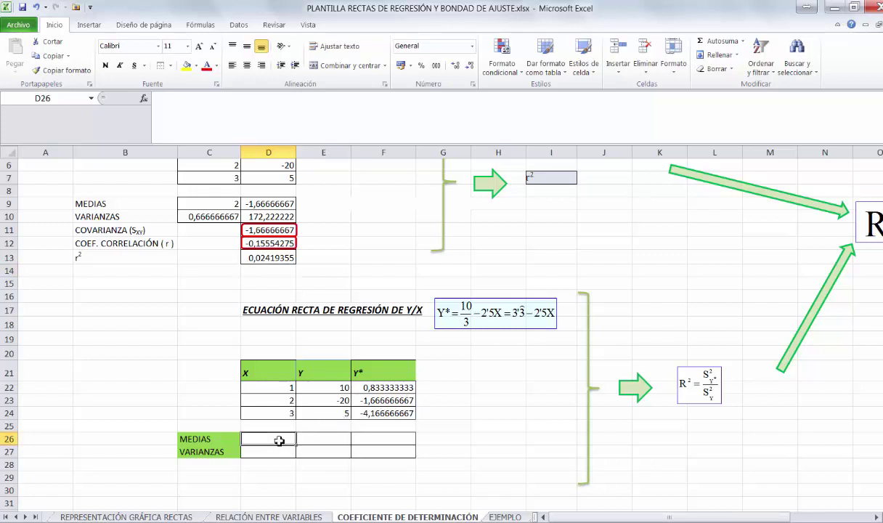
text(=)
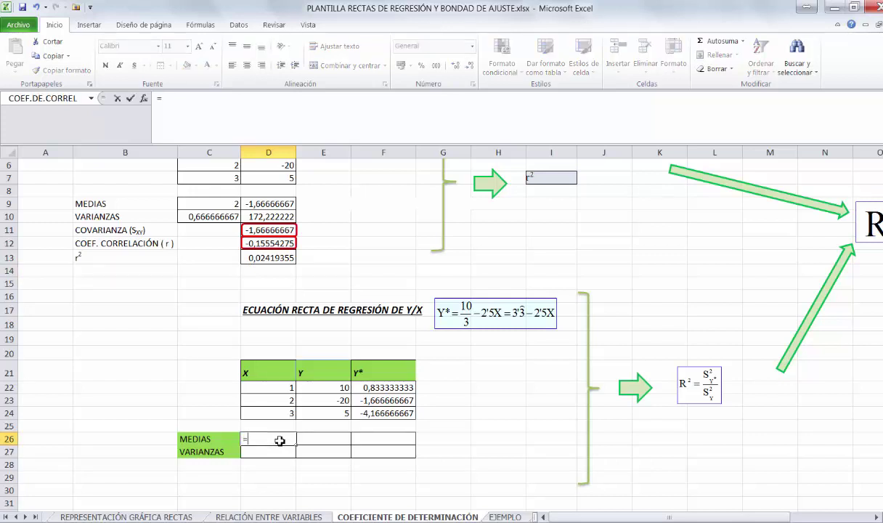
text(PRO)
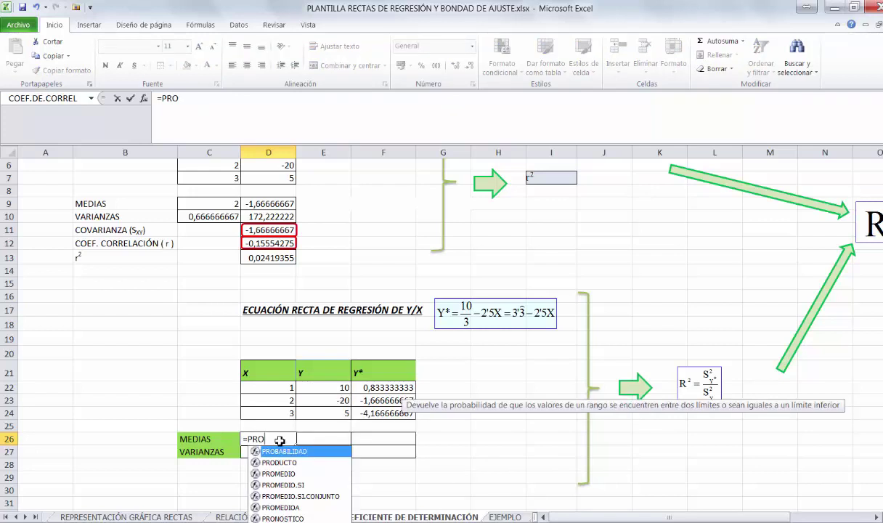
text(MEDIO()
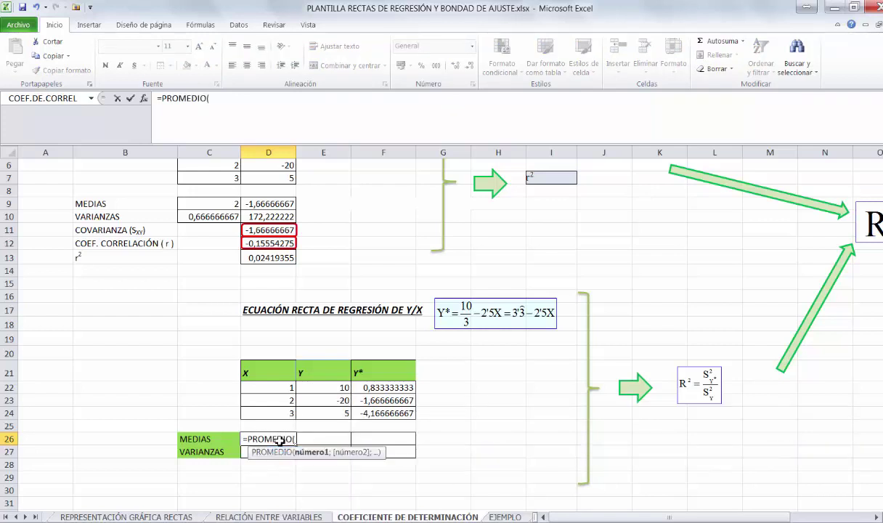
drag(276, 388, 277, 414)
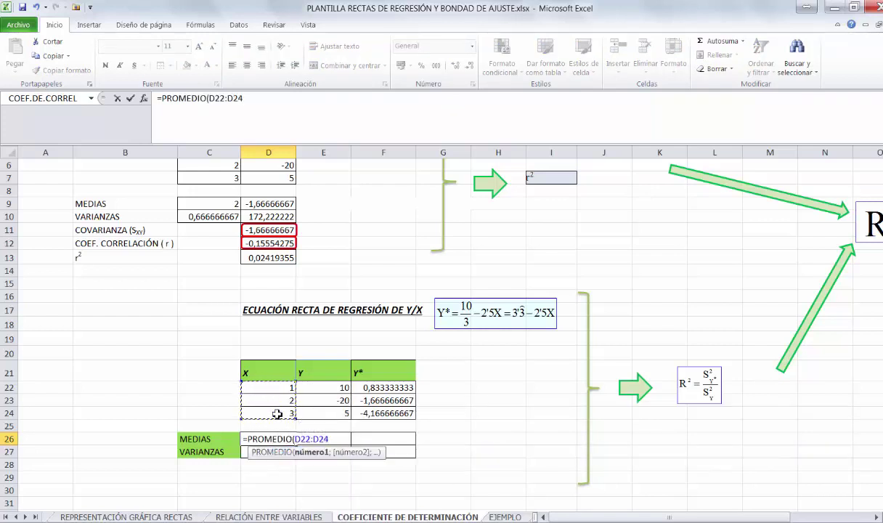
text())
key(Return)
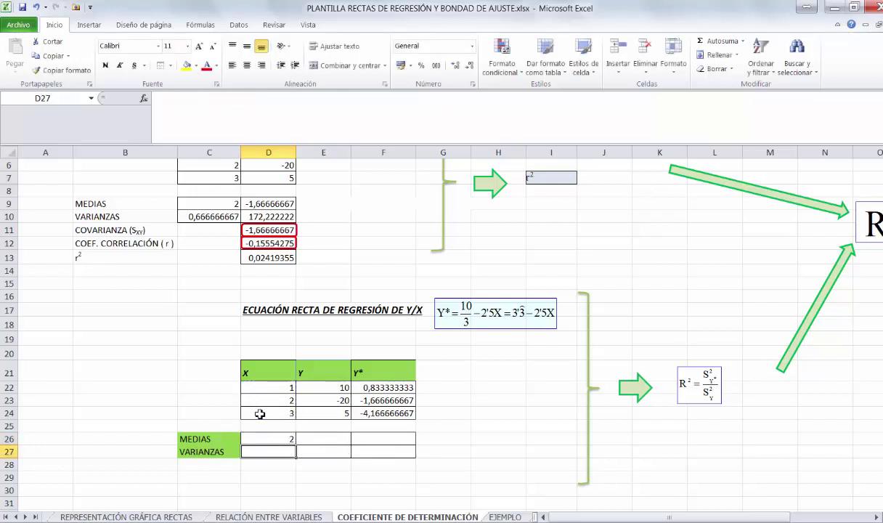
double_click(290, 439)
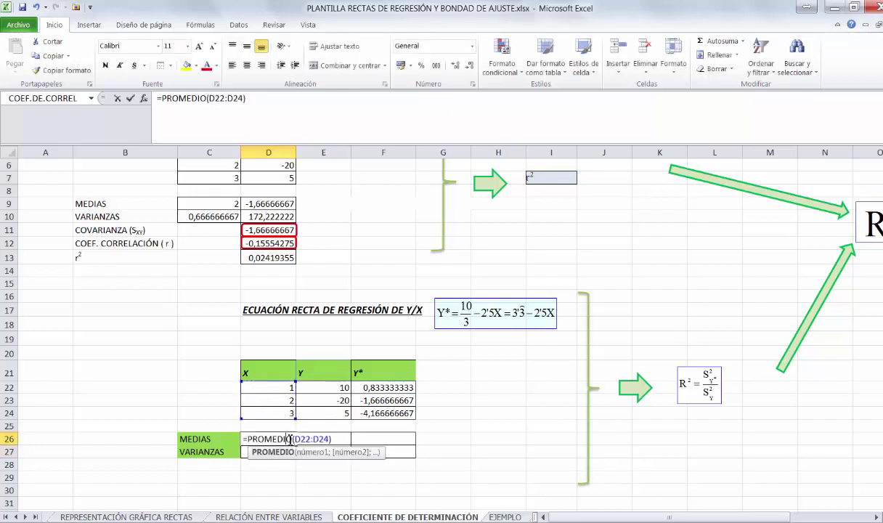
click(439, 477)
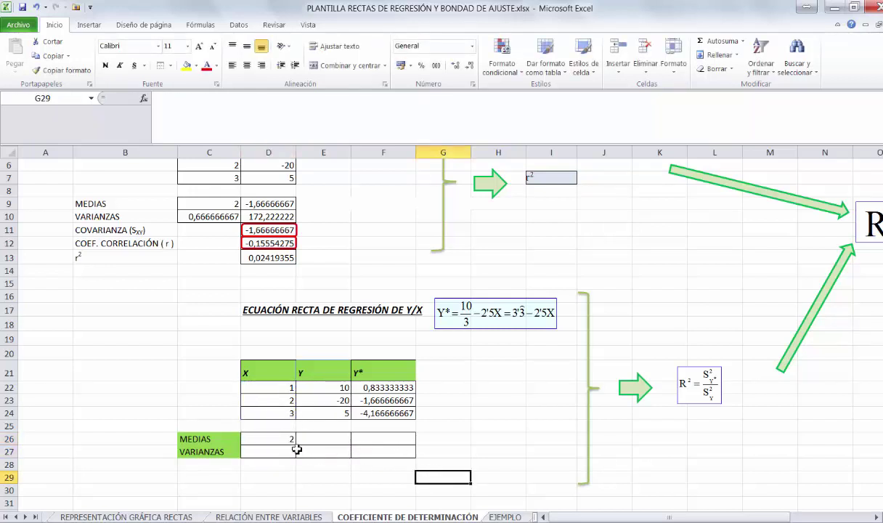
double_click(258, 439)
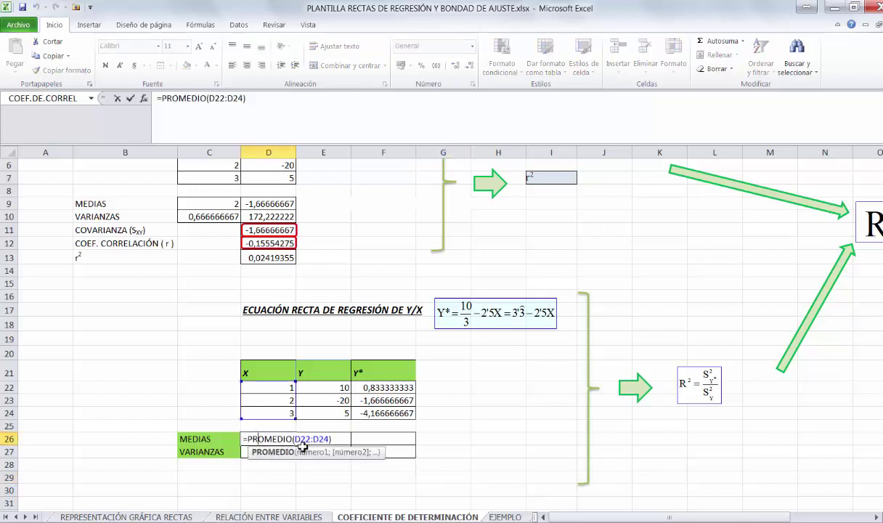
click(447, 456)
- Calculate the mean of Y in E26 with the formula =PROMEDIO(E22:E24)
click(314, 440)
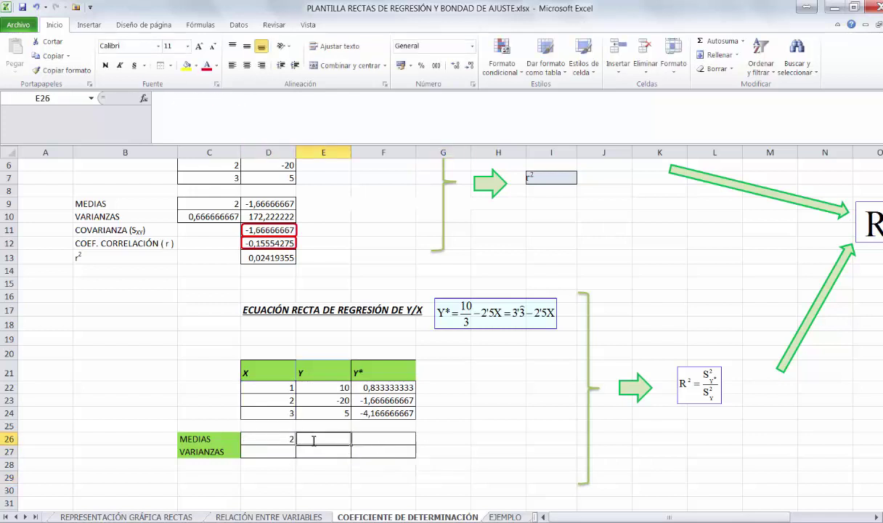
double_click(314, 440)
text(=P)
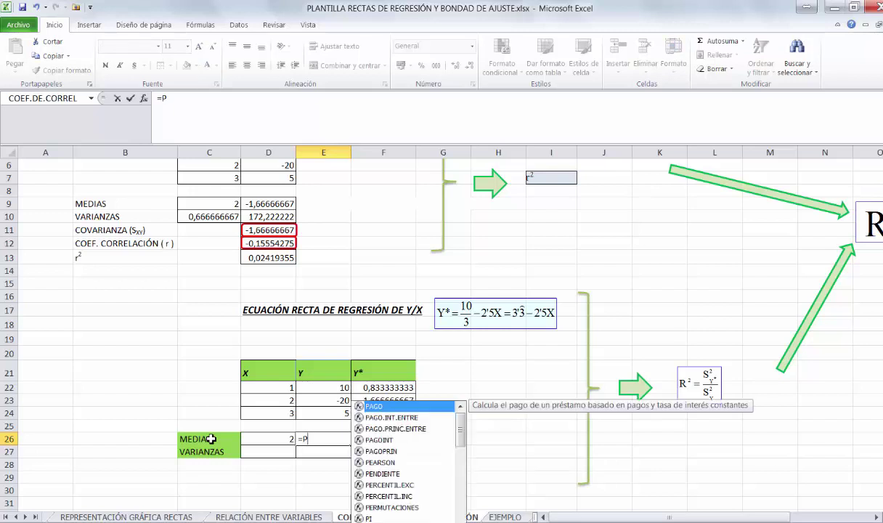
text(ROMEDIO()
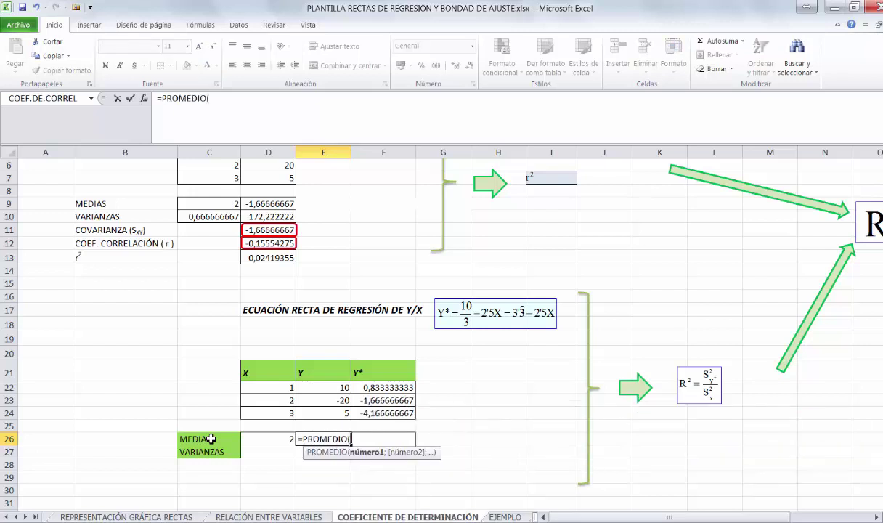
drag(314, 385, 322, 412)
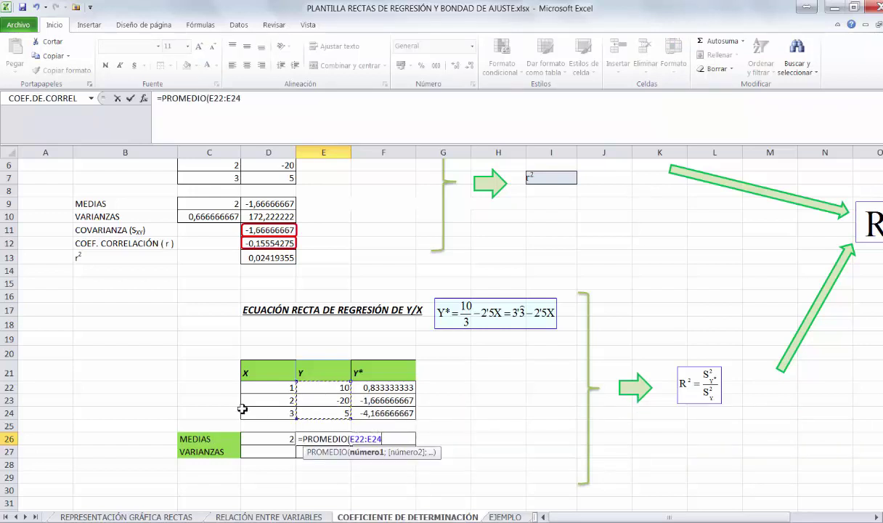
text())
key(Return)
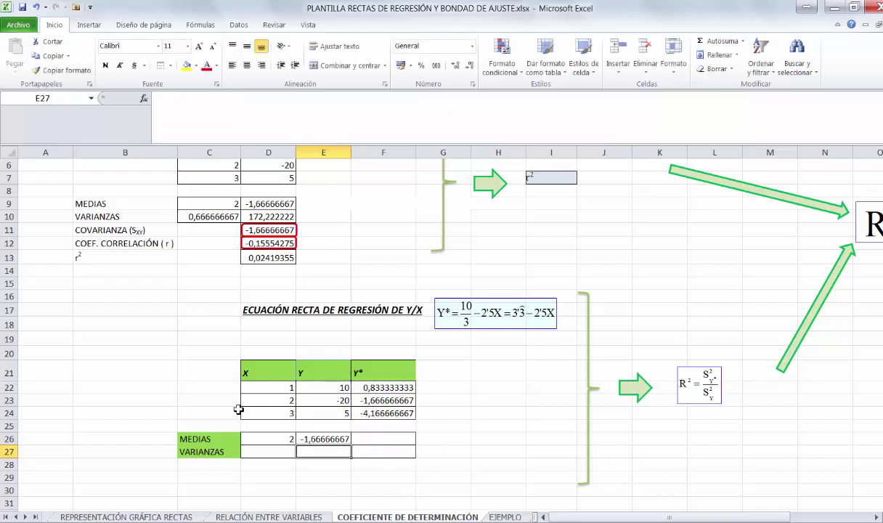
- Calculate the mean of Y* in F26 with the formula =PROMEDIO(F22:F24)
click(356, 439)
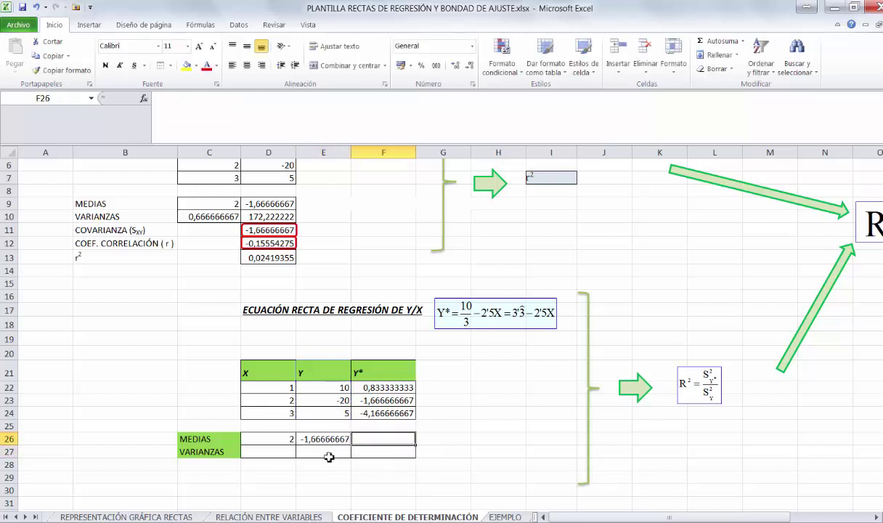
text(=PROMEDIO()
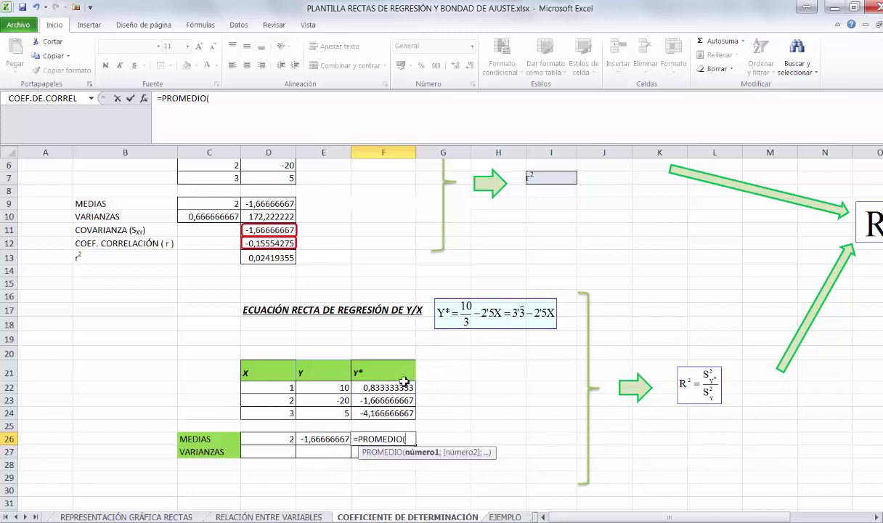
drag(398, 387, 396, 408)
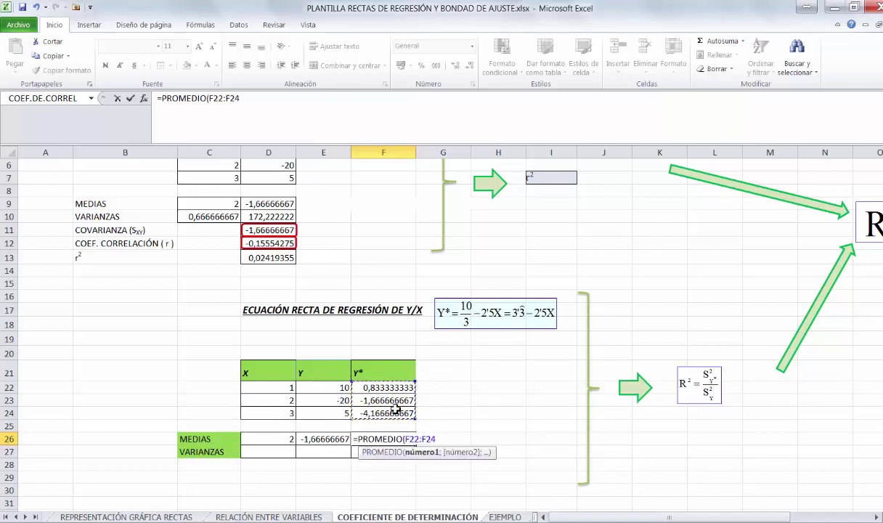
text())
key(Return)
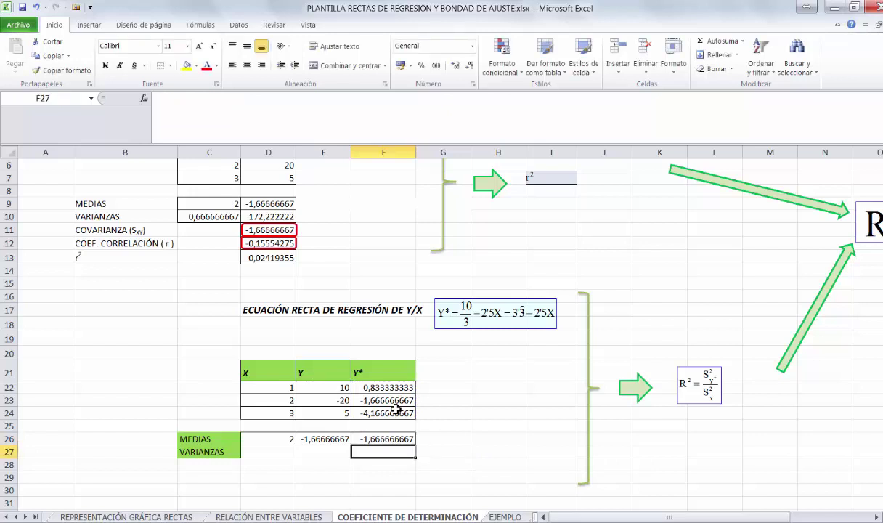
- Calculate the variance of X in D27 by inserting the recently used function VAR.P with Número1 D22:D24
click(284, 451)
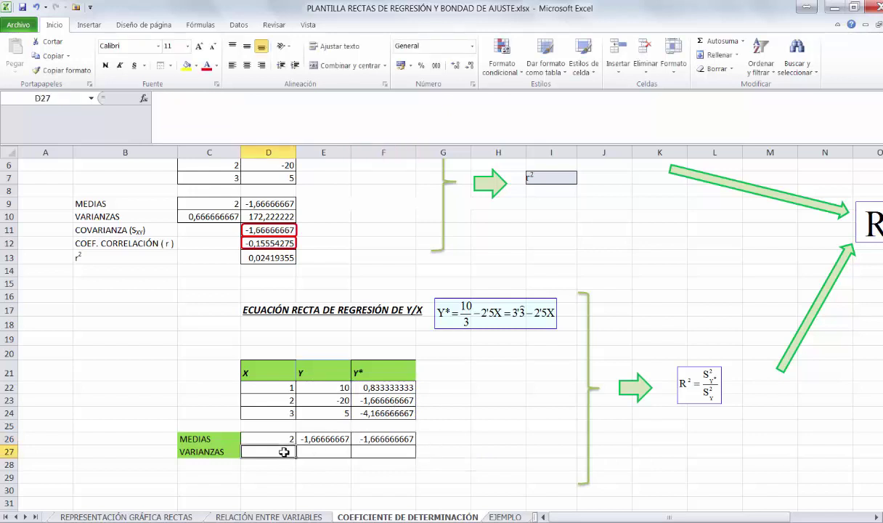
click(144, 99)
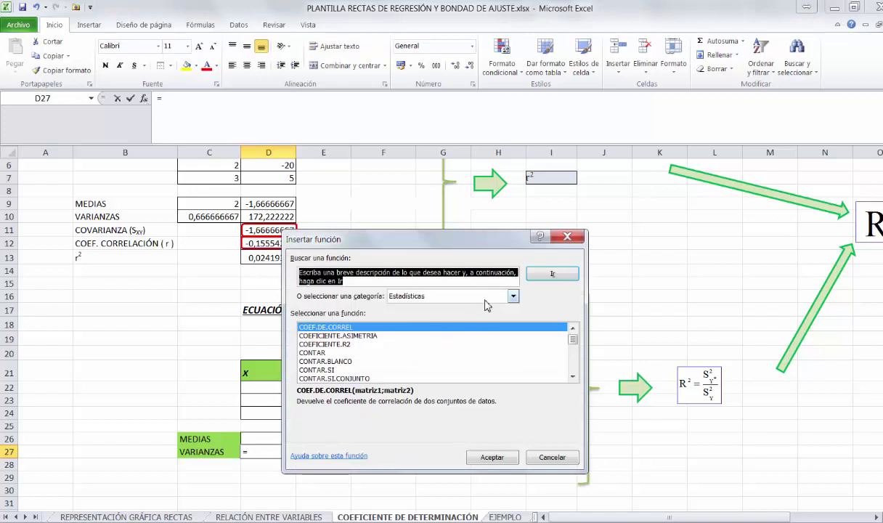
click(512, 298)
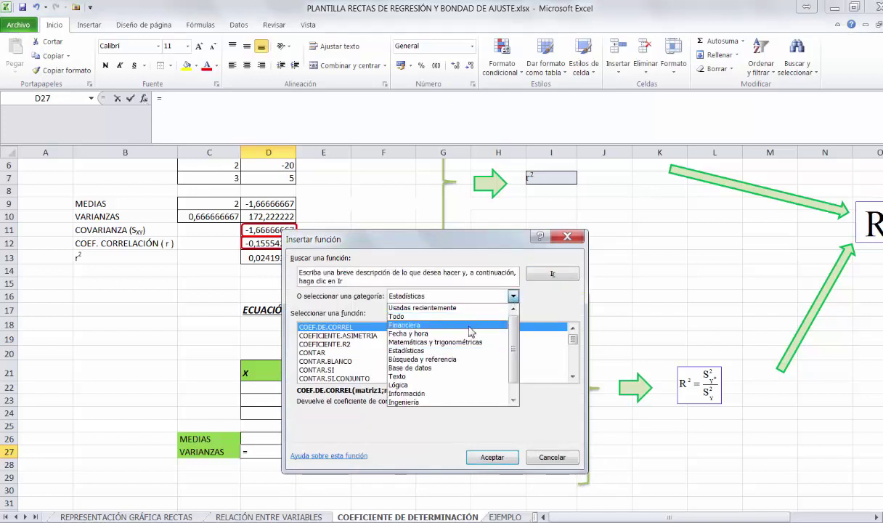
click(424, 307)
click(324, 344)
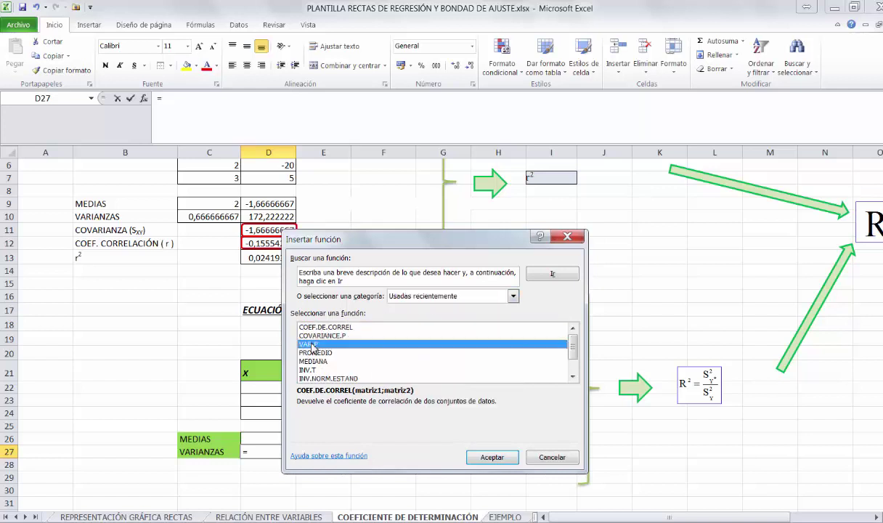
click(490, 457)
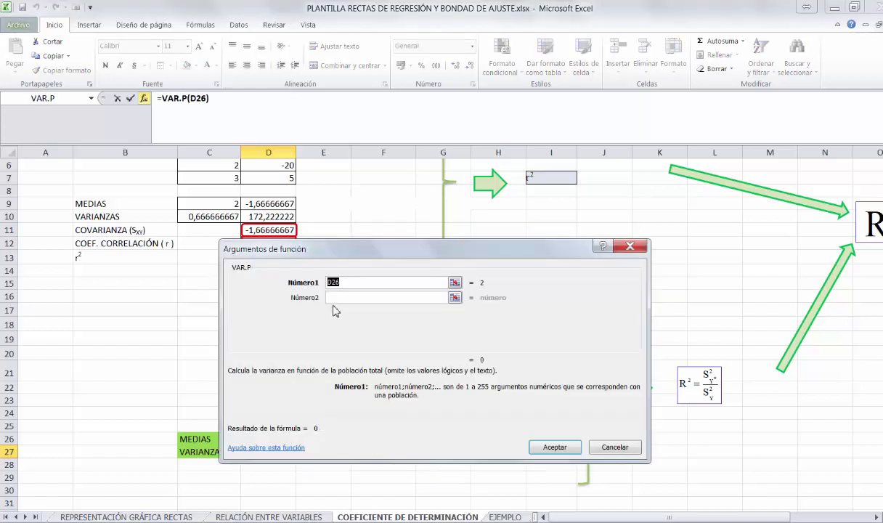
drag(310, 252, 437, 258)
drag(269, 386, 270, 412)
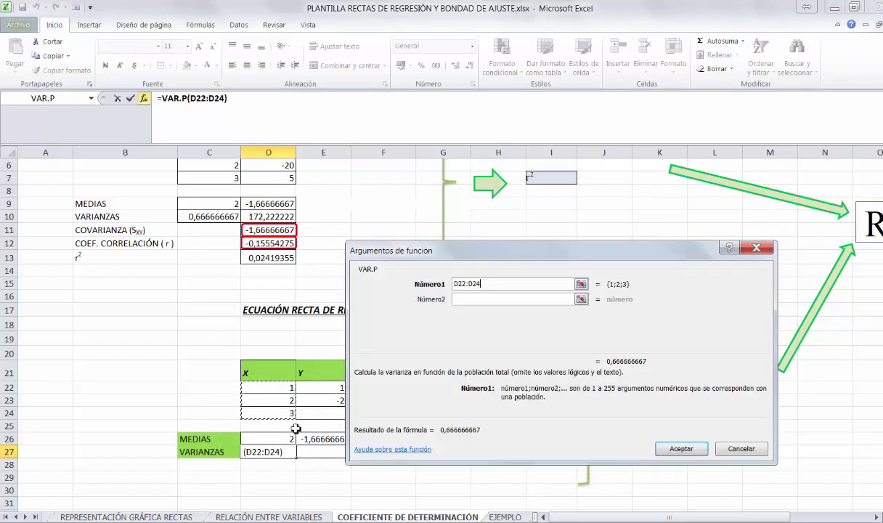
click(680, 448)
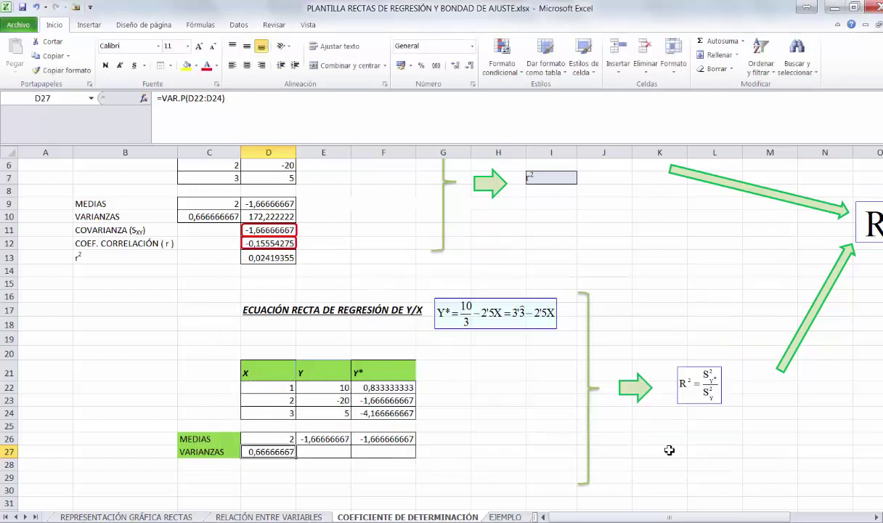
- Calculate the variance of Y in E27 by inserting the function VAR.P with Número1 E22:E24
click(326, 454)
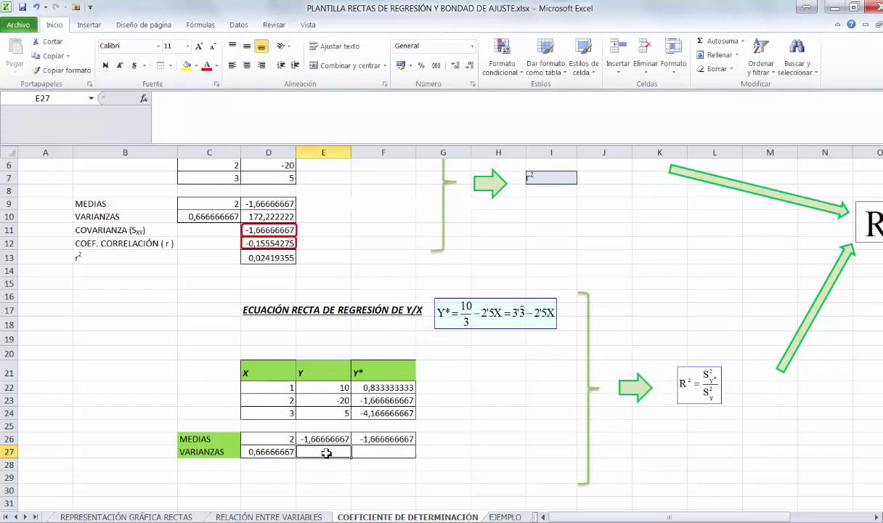
click(143, 98)
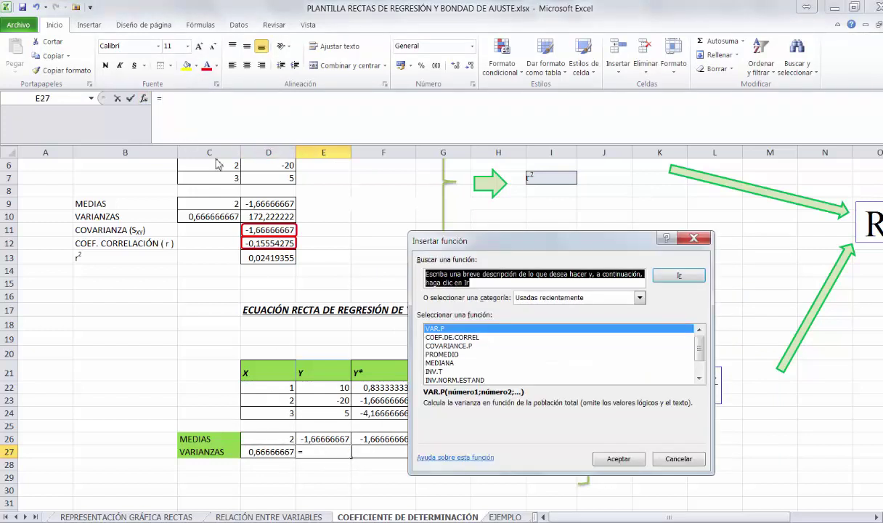
click(611, 460)
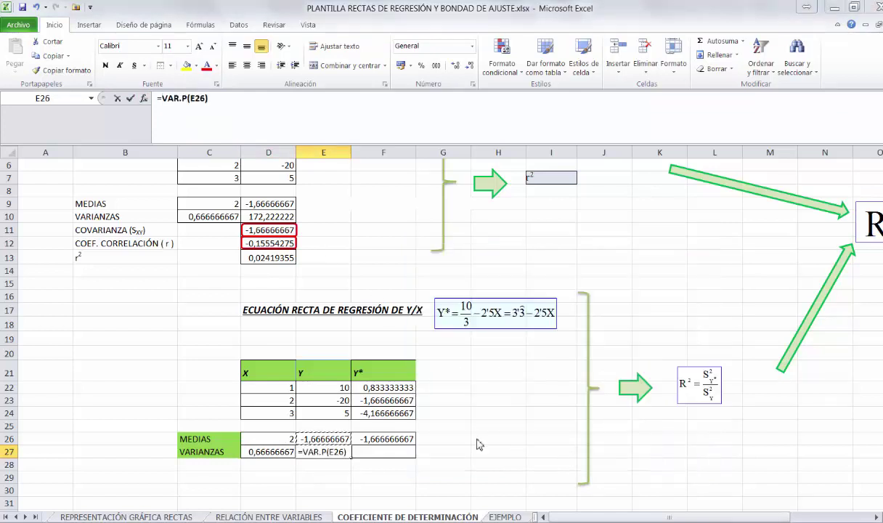
drag(319, 386, 321, 412)
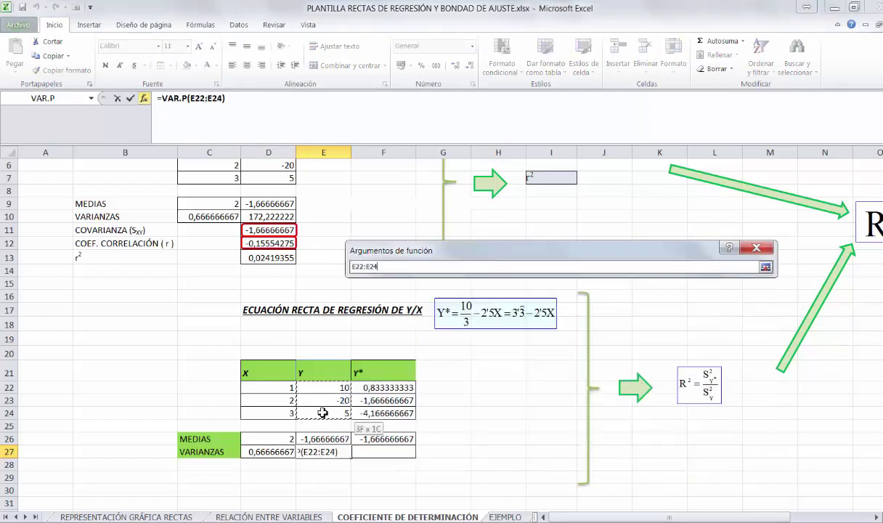
click(680, 449)
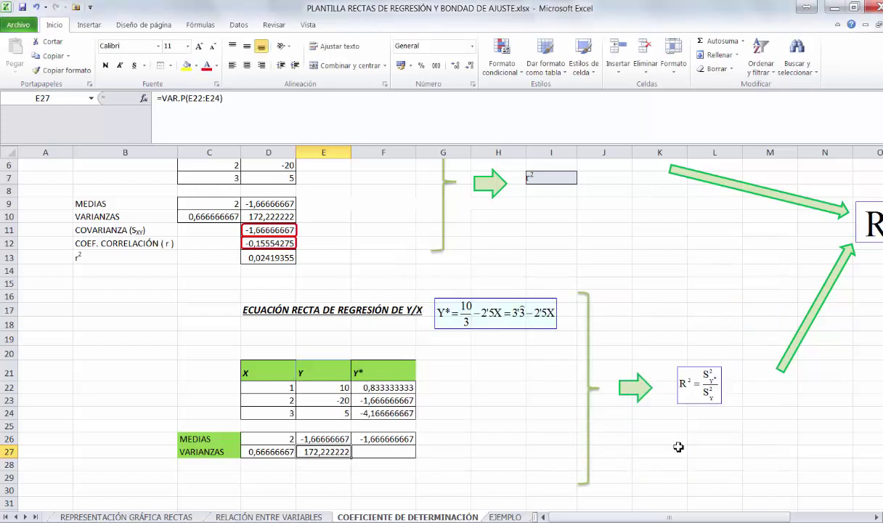
- Calculate the variance of Y* in F27 by inserting the function VAR.P with Número1 F22:F24
double_click(392, 452)
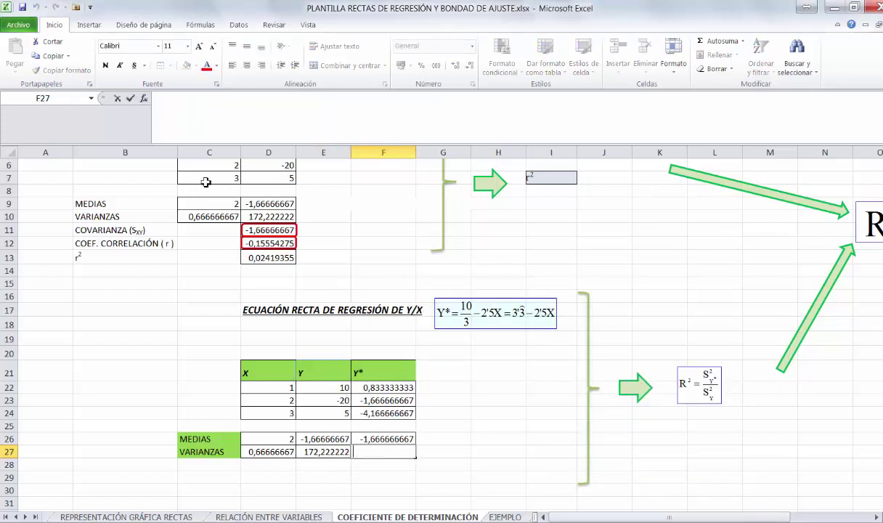
click(145, 99)
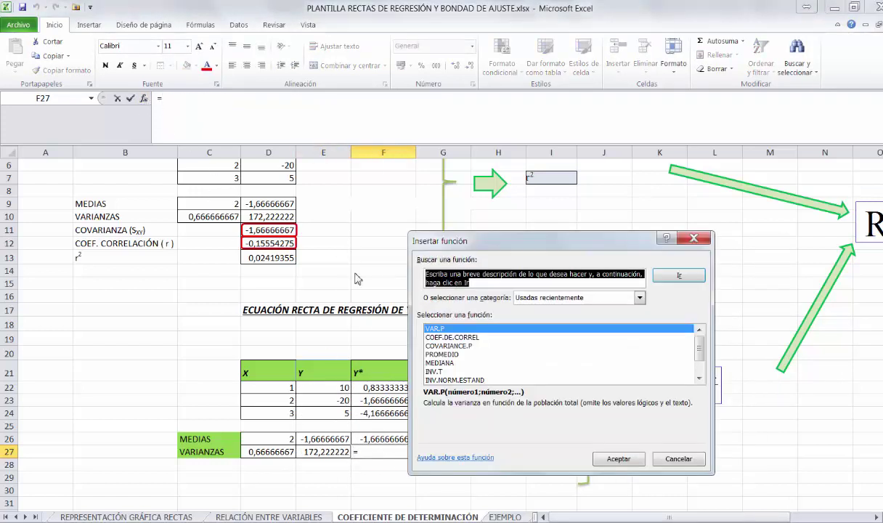
click(617, 463)
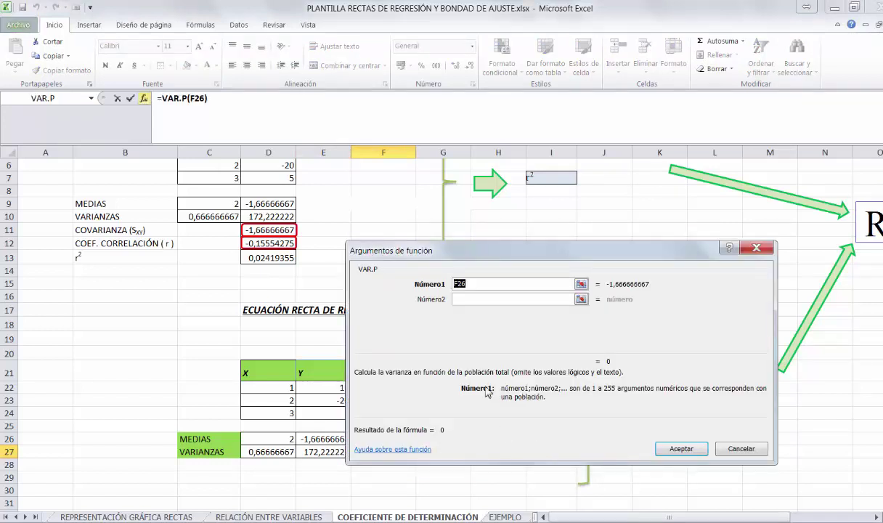
drag(440, 245, 171, 145)
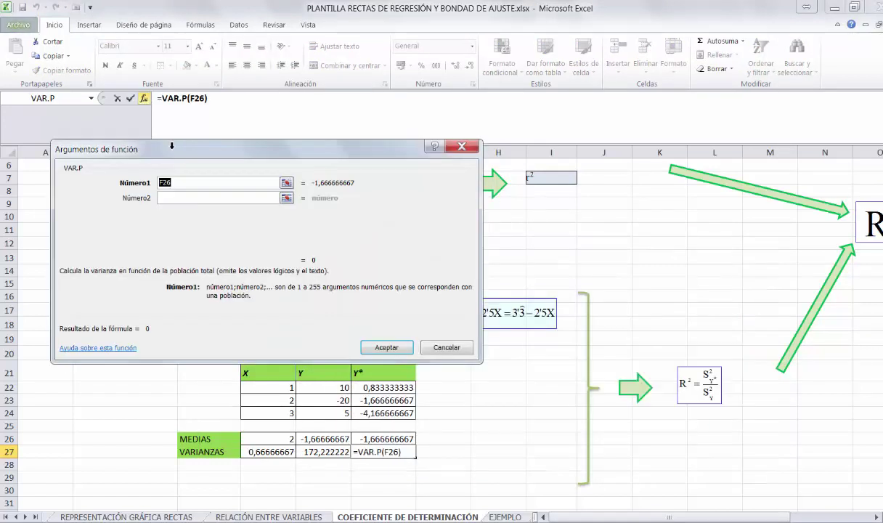
drag(357, 387, 364, 413)
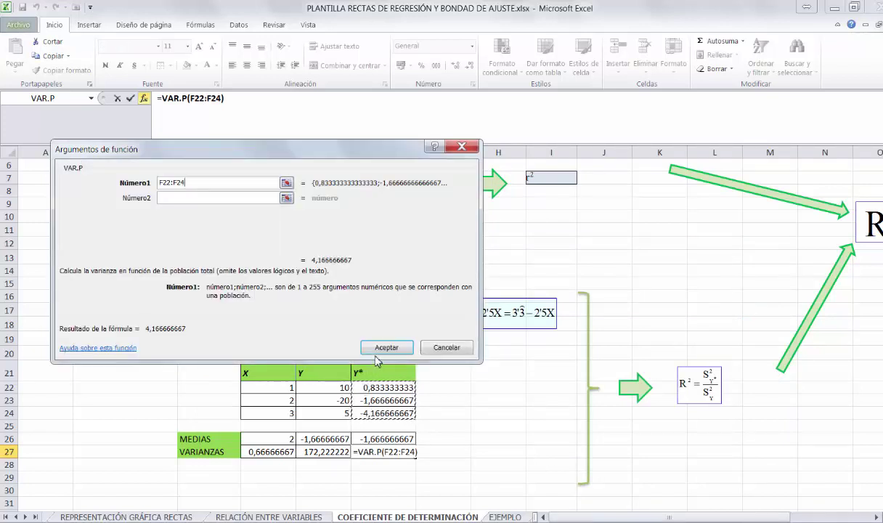
click(378, 348)
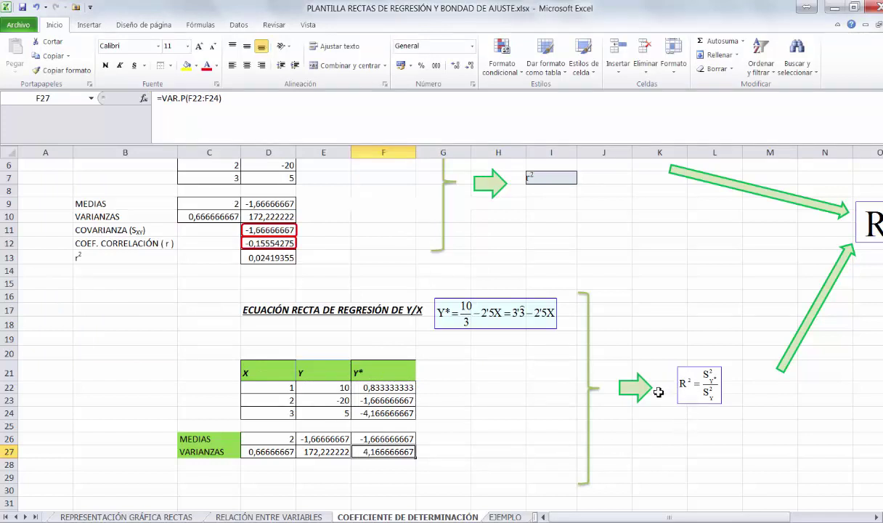
- Calculate R² in L25 by dividing the variance of Y* by the variance of Y with the formula =F27/E27
click(695, 428)
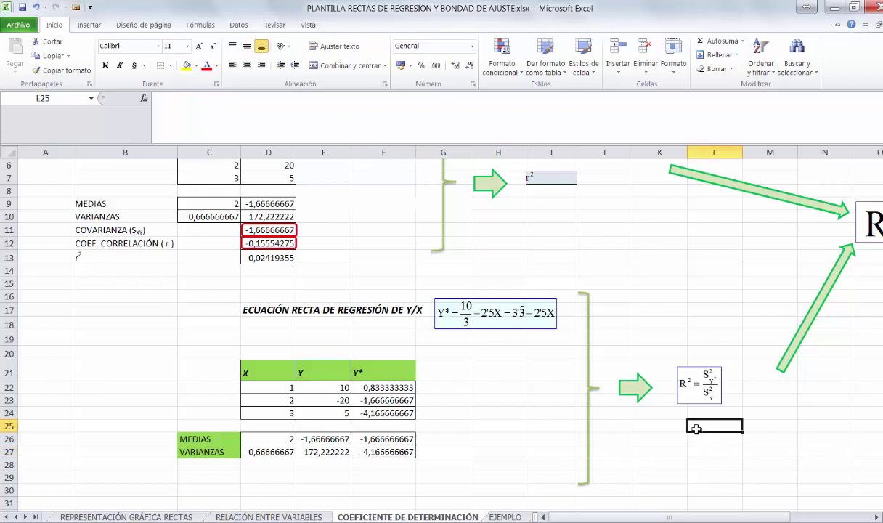
text(=)
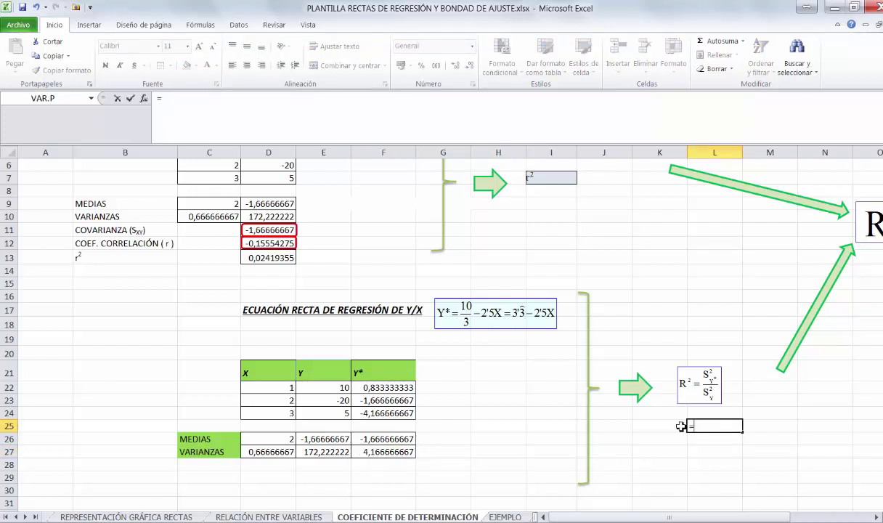
click(399, 453)
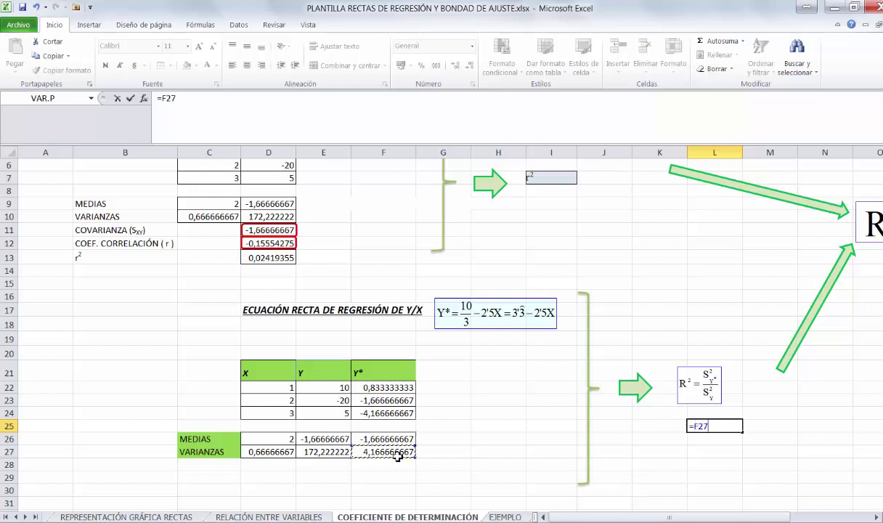
text(/)
click(325, 455)
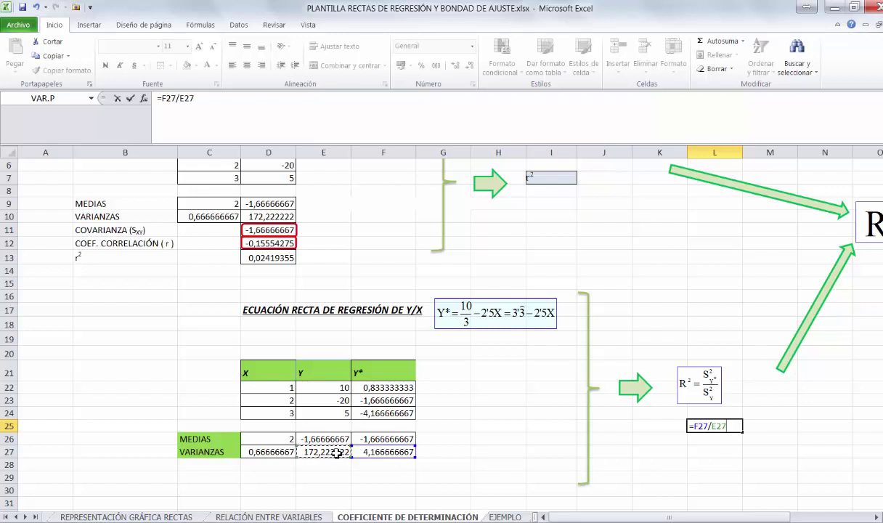
key(Return)
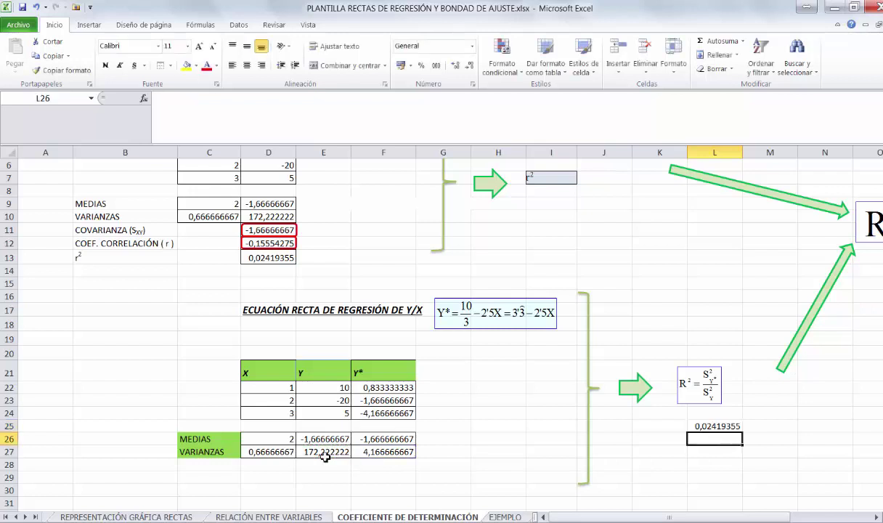
- Compare r² in D13 with R² in L25, and highlight cell L25 with a yellow fill
click(273, 258)
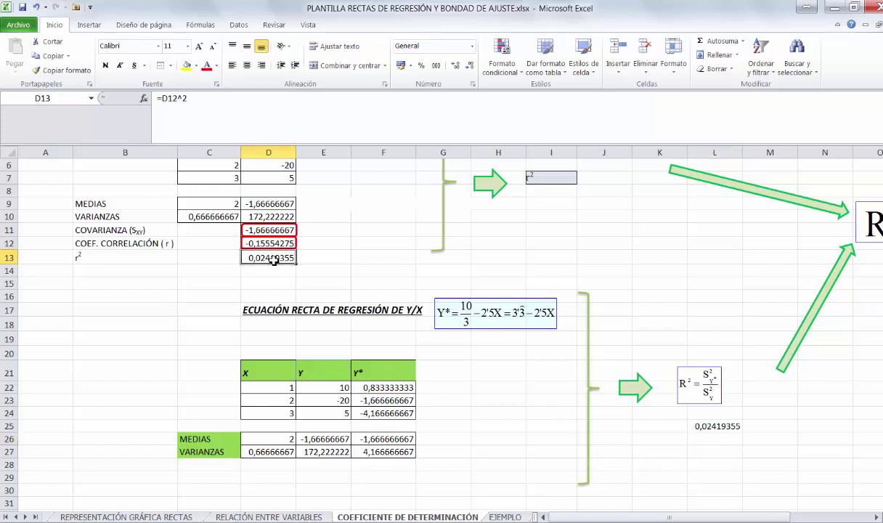
click(705, 425)
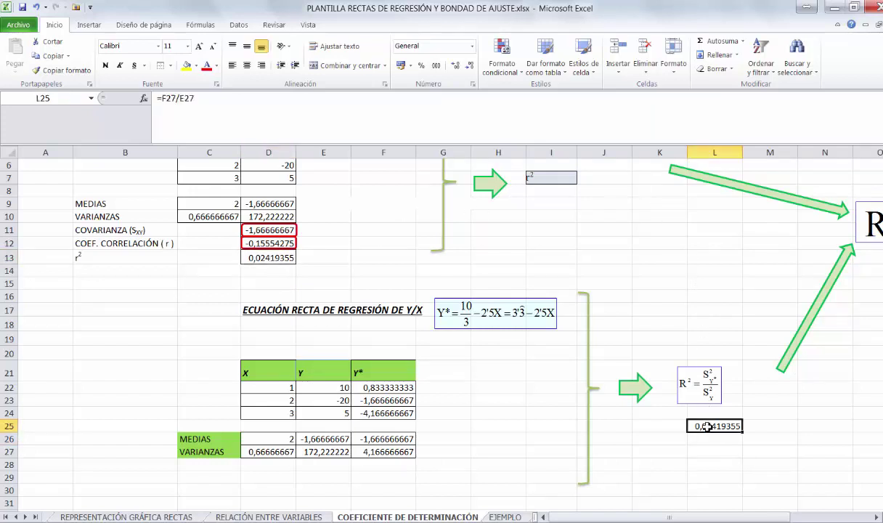
click(186, 66)
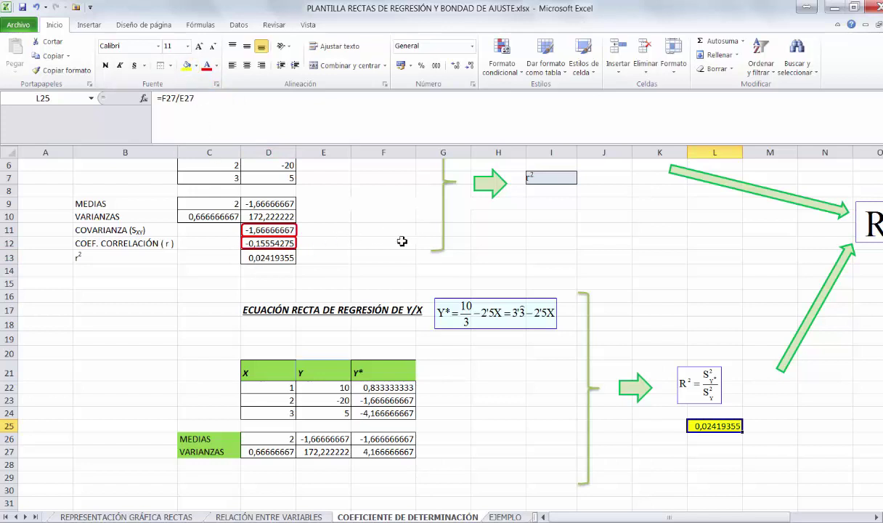
- Bring the r² value into J7 with the formula =D13 and highlight the cell with a yellow fill
click(584, 177)
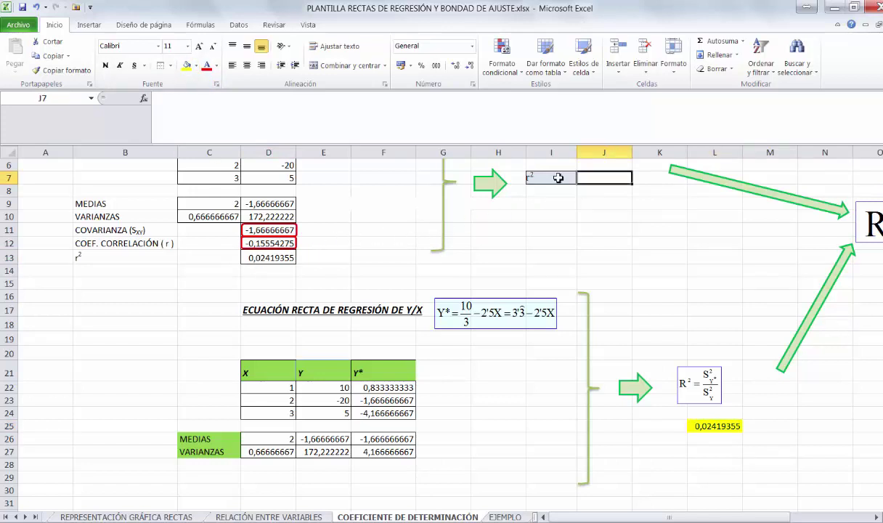
text(=)
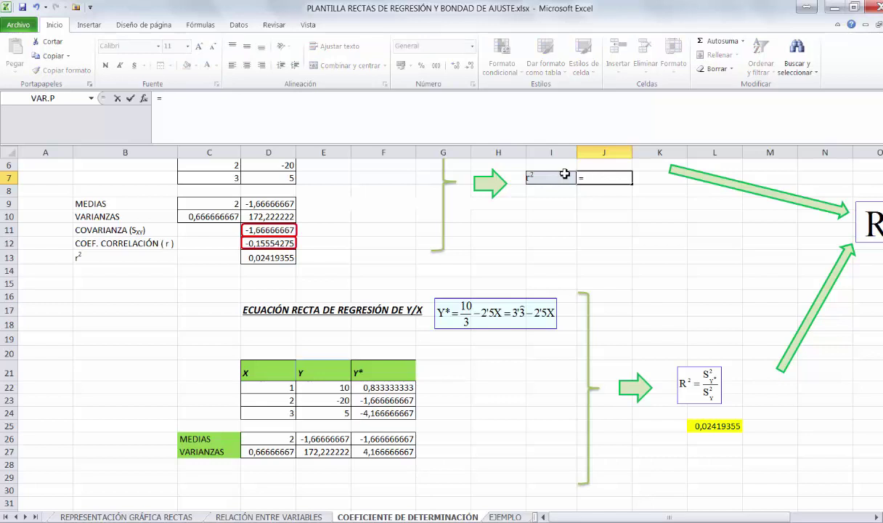
click(279, 258)
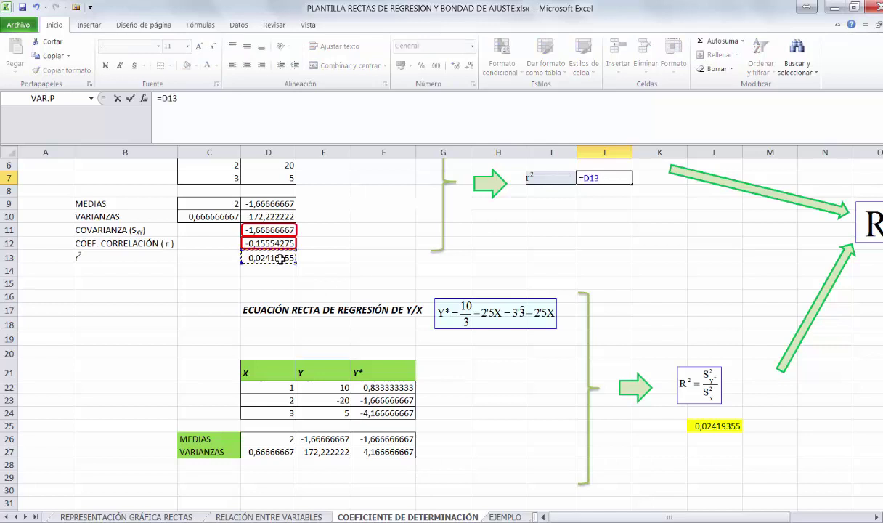
key(Return)
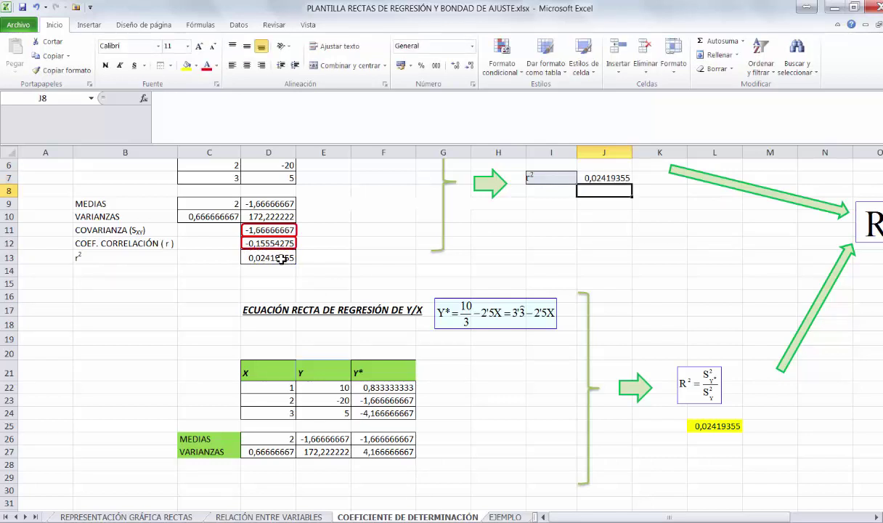
click(593, 180)
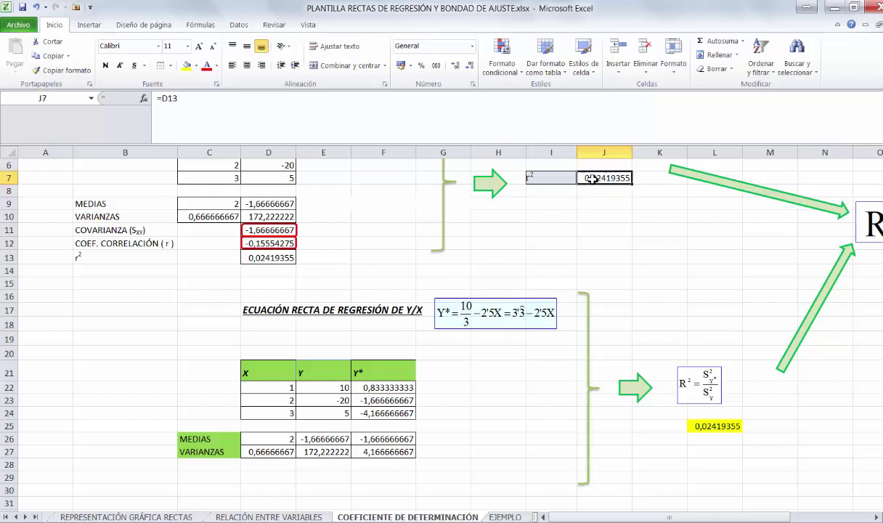
click(186, 65)
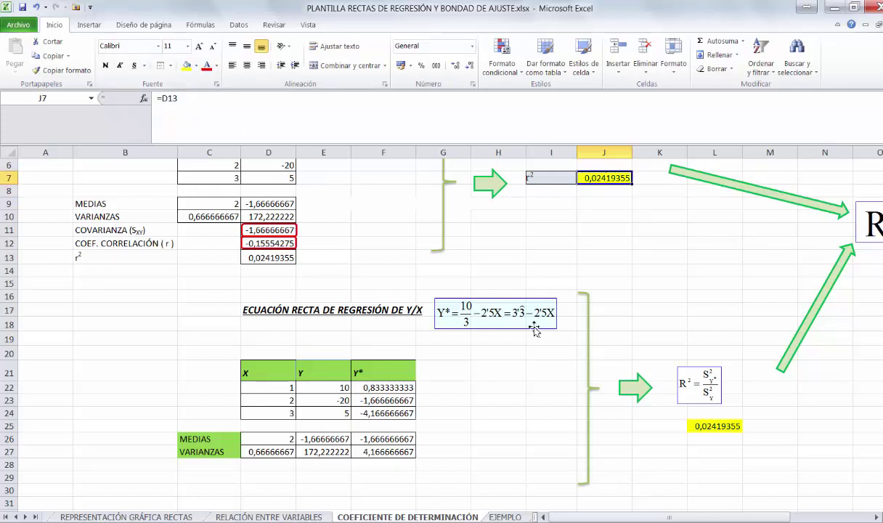
click(874, 517)
click(874, 517)
click(874, 517)
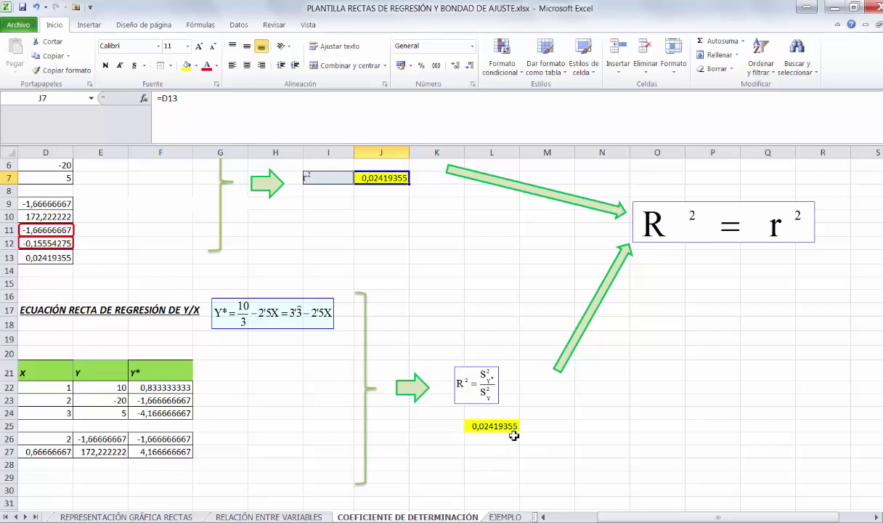
- On the EJEMPLO sheet, insert a markers-only scatter chart of B5:C7 and place it beside the data table
click(505, 517)
click(177, 259)
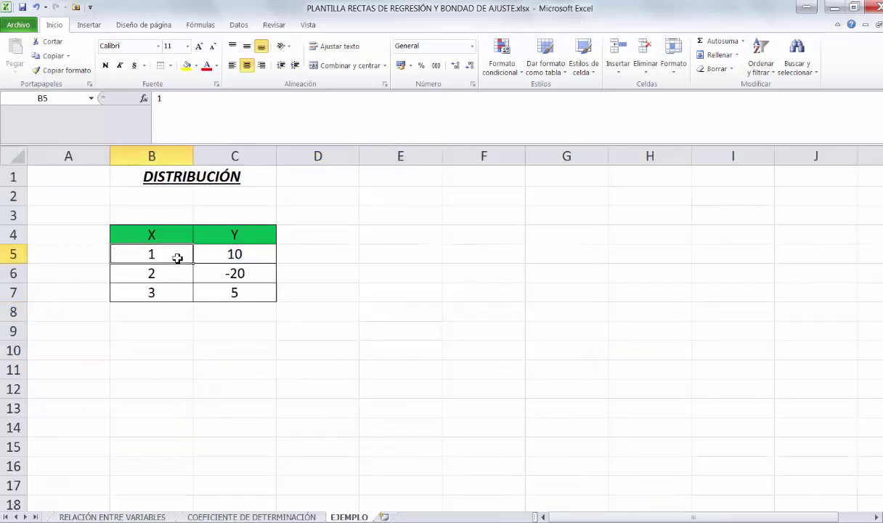
drag(177, 258, 201, 289)
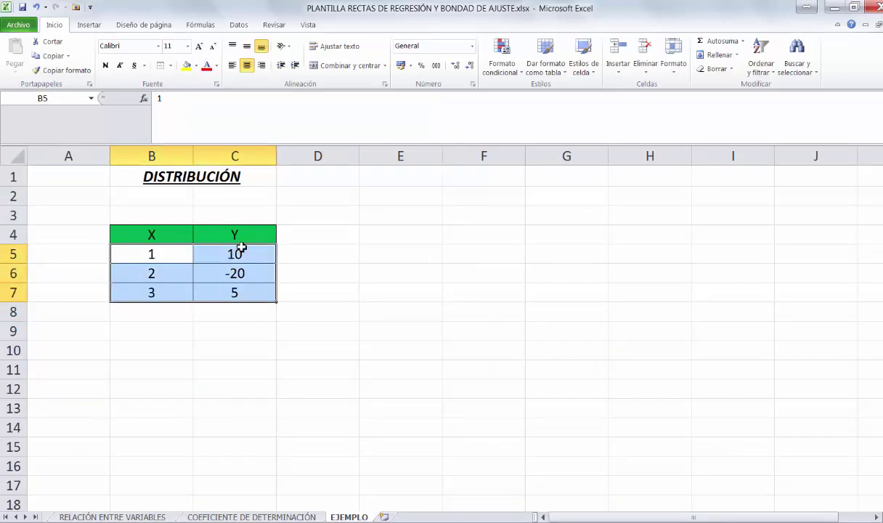
click(90, 26)
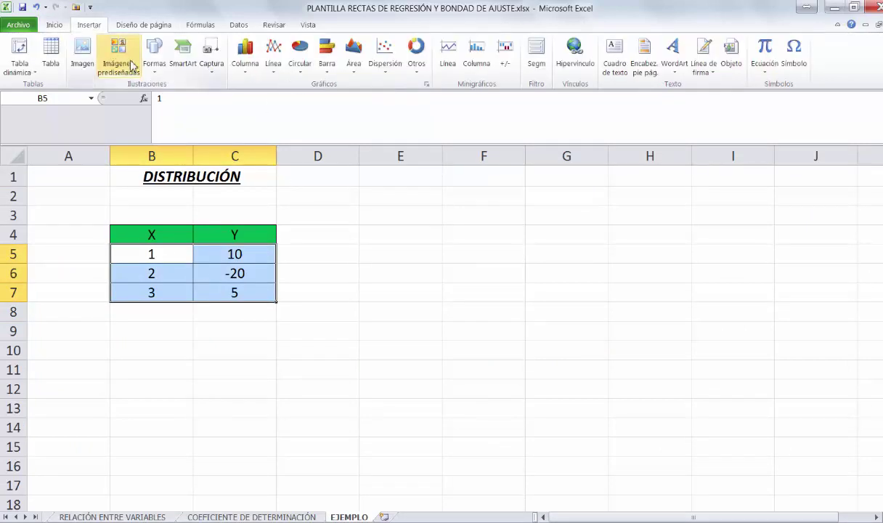
click(385, 72)
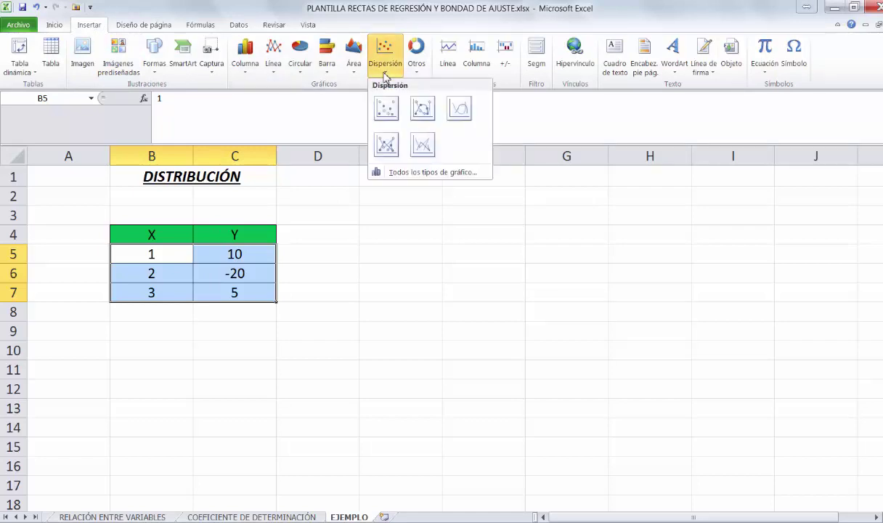
click(391, 110)
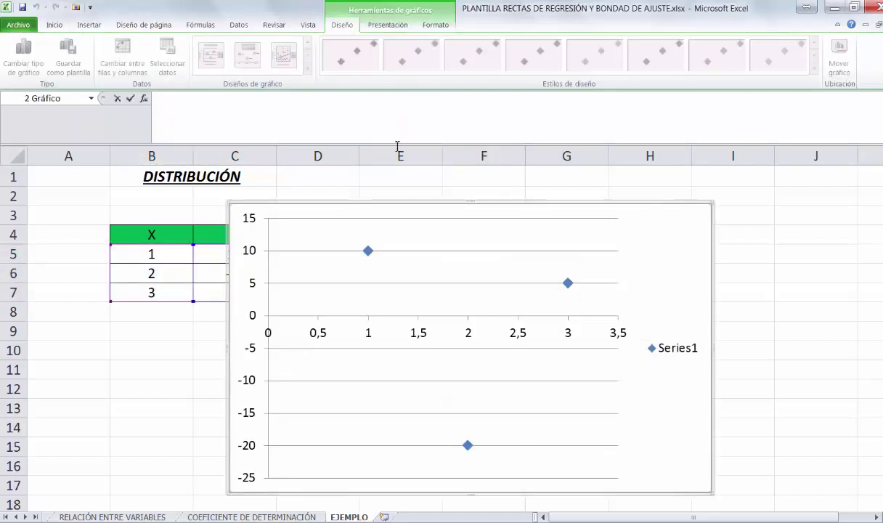
drag(416, 205, 513, 202)
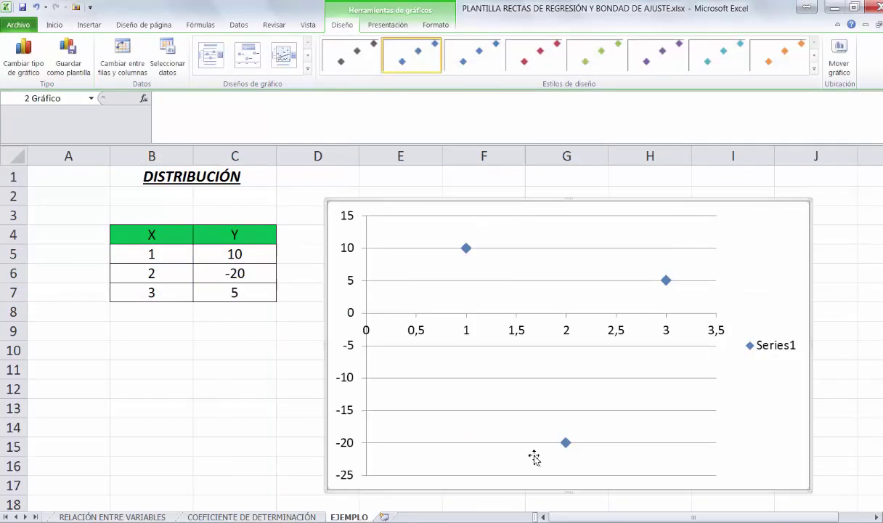
- Add a linear trendline to the scatter chart's data series, displaying its equation and R squared value on the chart
click(666, 281)
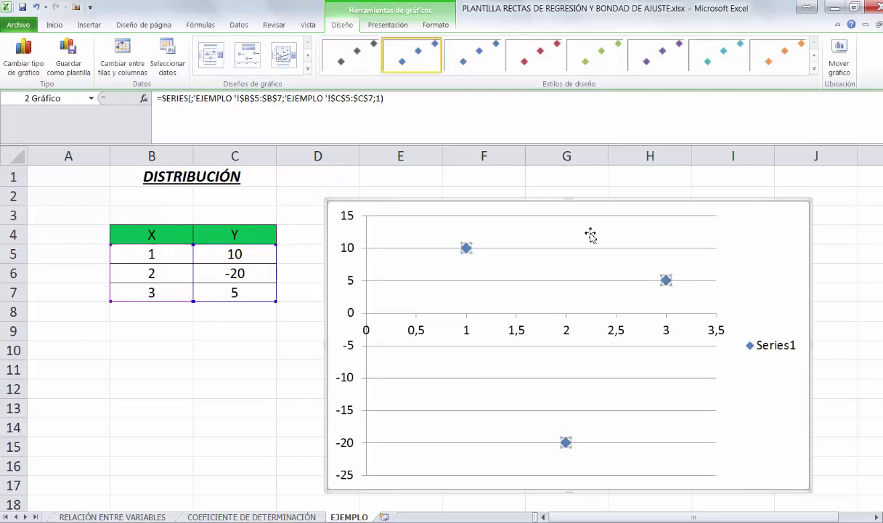
right_click(667, 281)
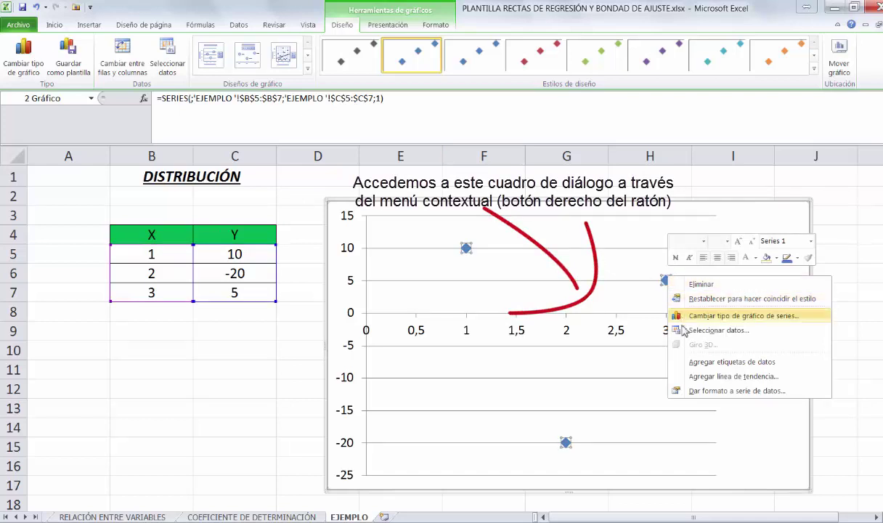
click(703, 376)
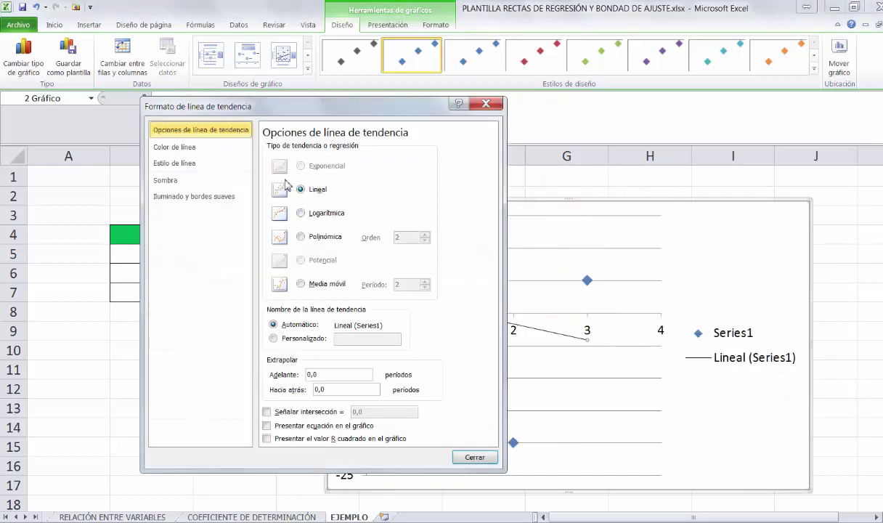
click(266, 426)
click(266, 427)
click(267, 428)
click(267, 427)
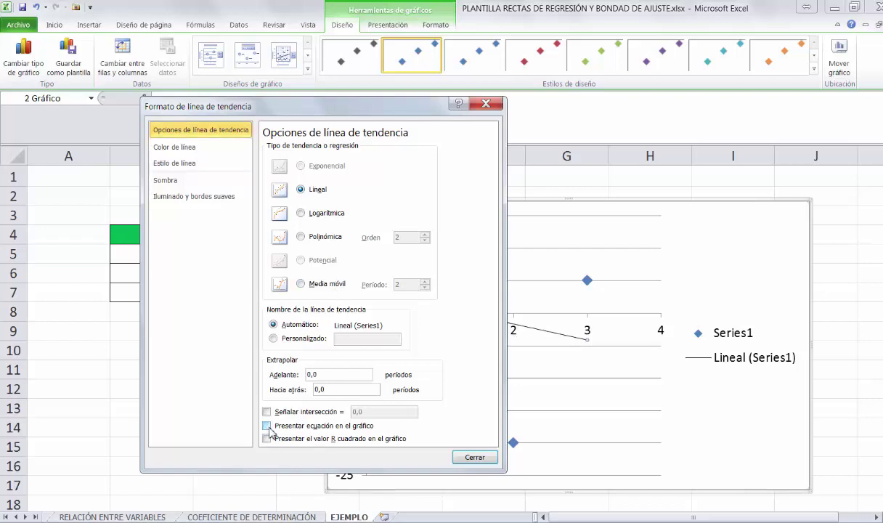
click(267, 427)
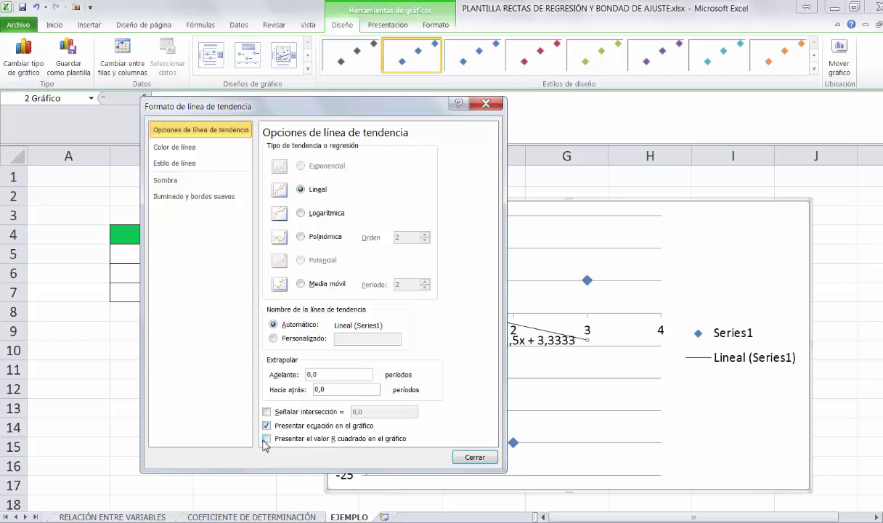
click(266, 439)
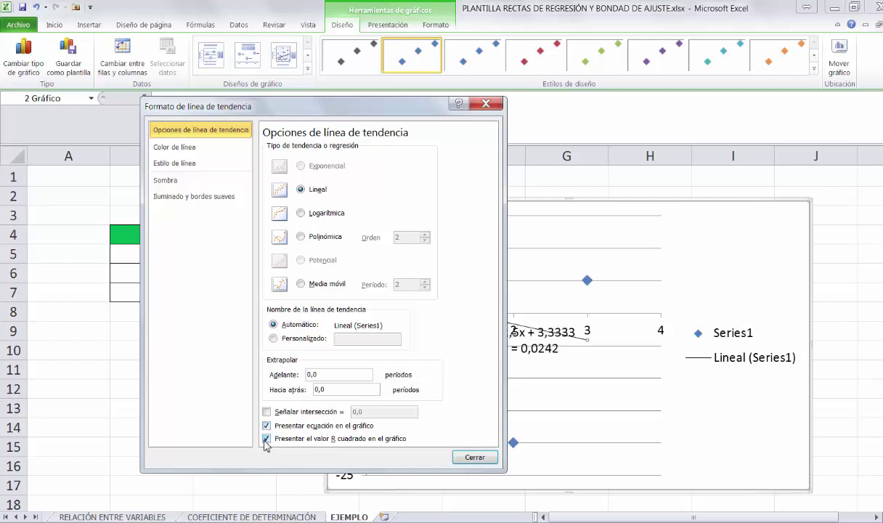
click(479, 460)
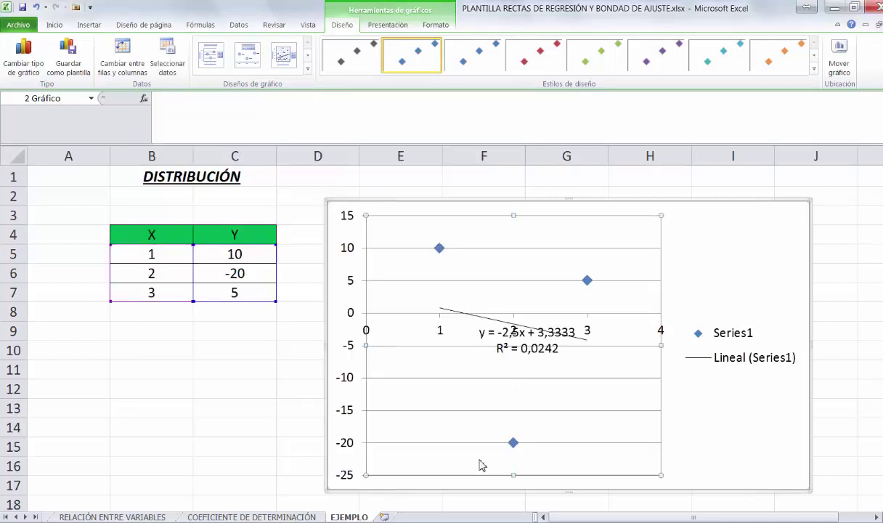
- Move the linear trendline's equation and R² label out of the plot area to the space above the legend
click(506, 337)
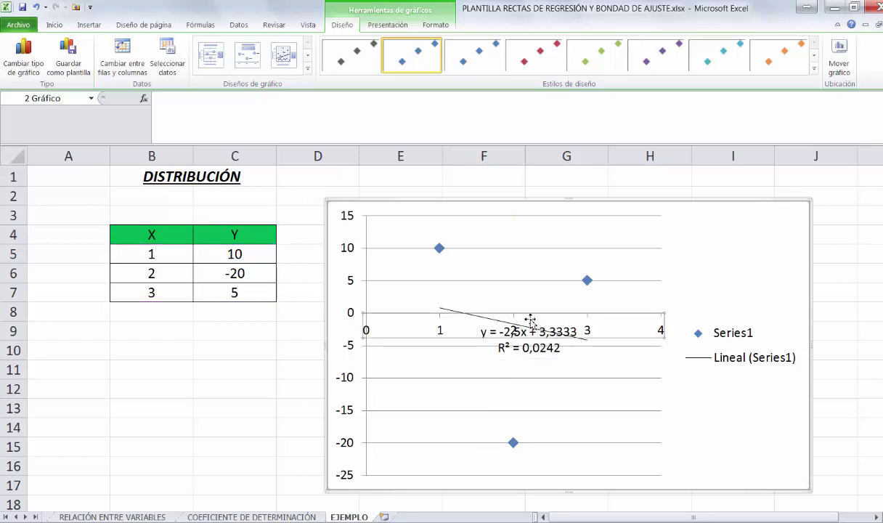
click(543, 320)
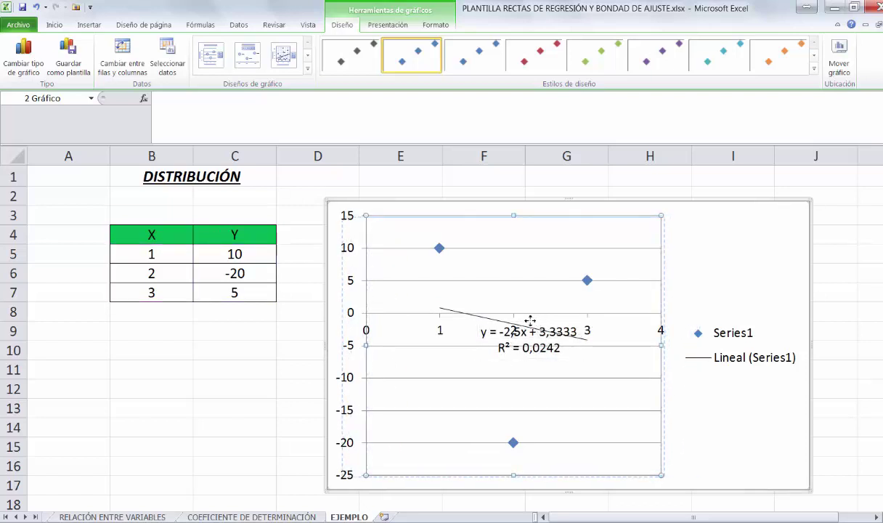
drag(527, 320, 740, 246)
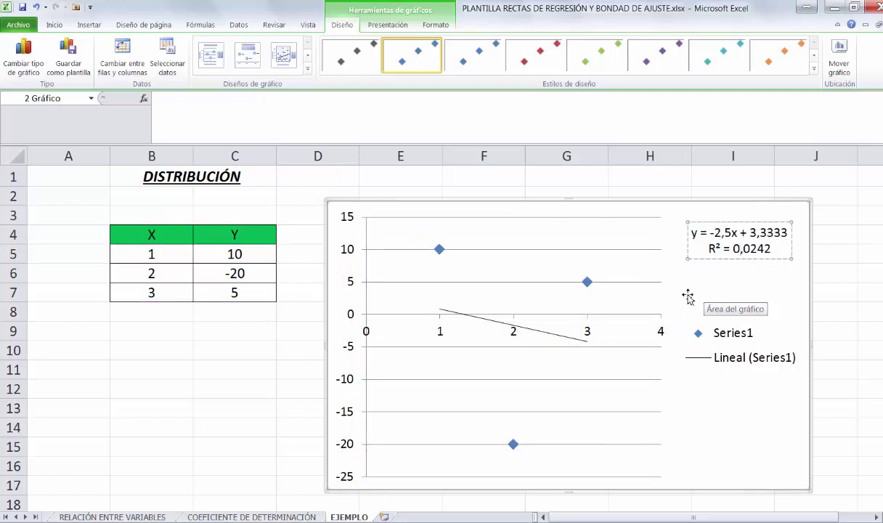
- Add a logarithmic trendline to the same data series, with its equation and R squared value shown on the chart
click(586, 283)
right_click(600, 291)
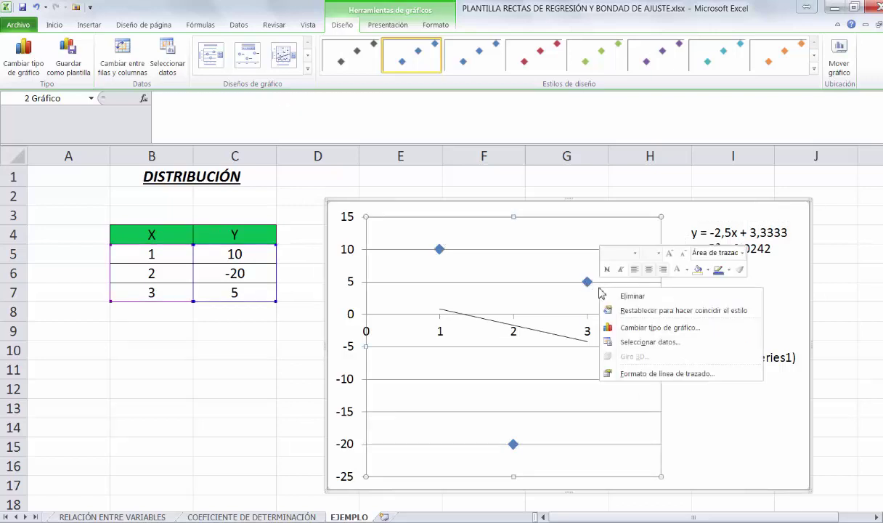
key(Escape)
right_click(587, 283)
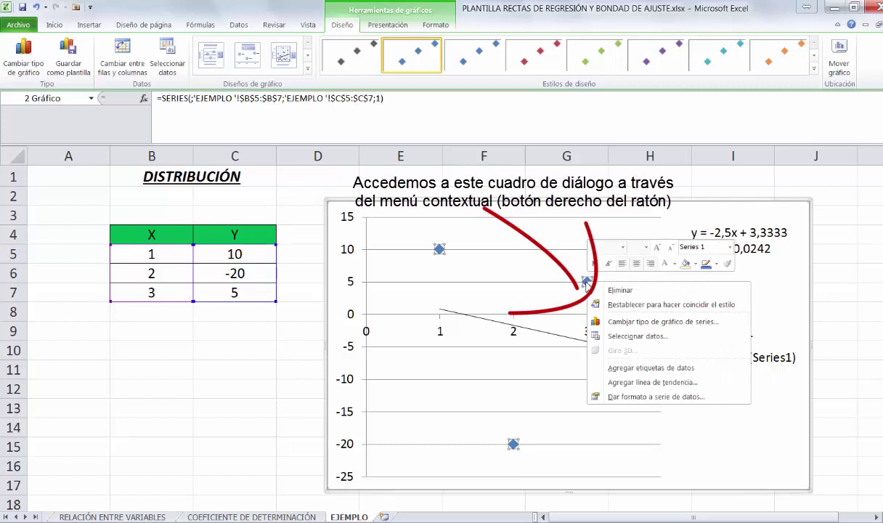
click(622, 382)
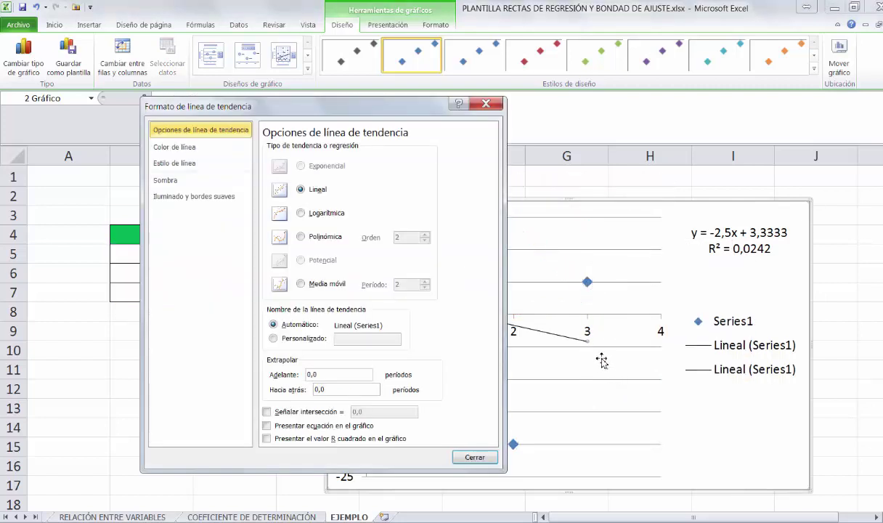
click(301, 213)
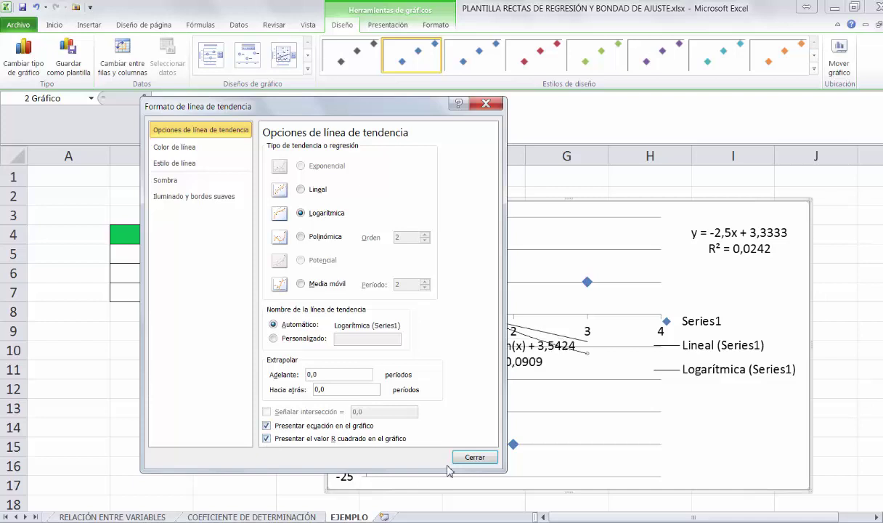
click(473, 457)
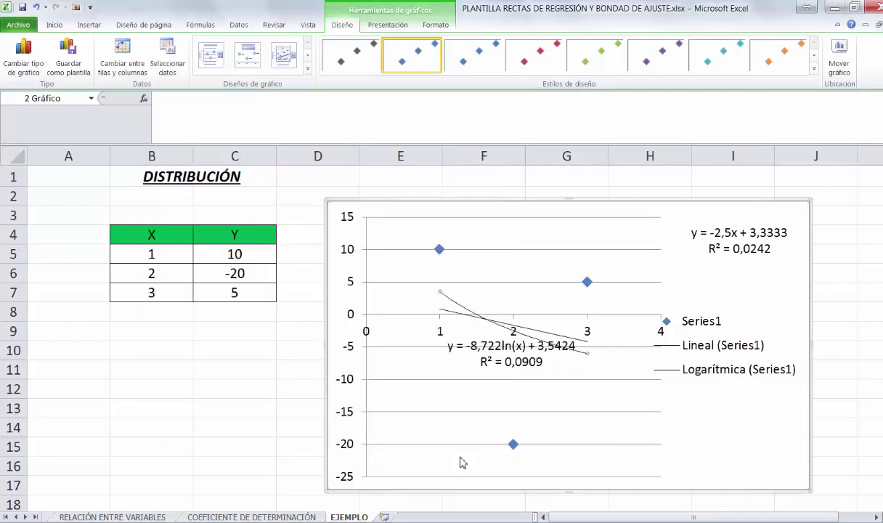
- Move the logarithmic trendline's equation and R² label directly below the linear trendline's label
double_click(500, 365)
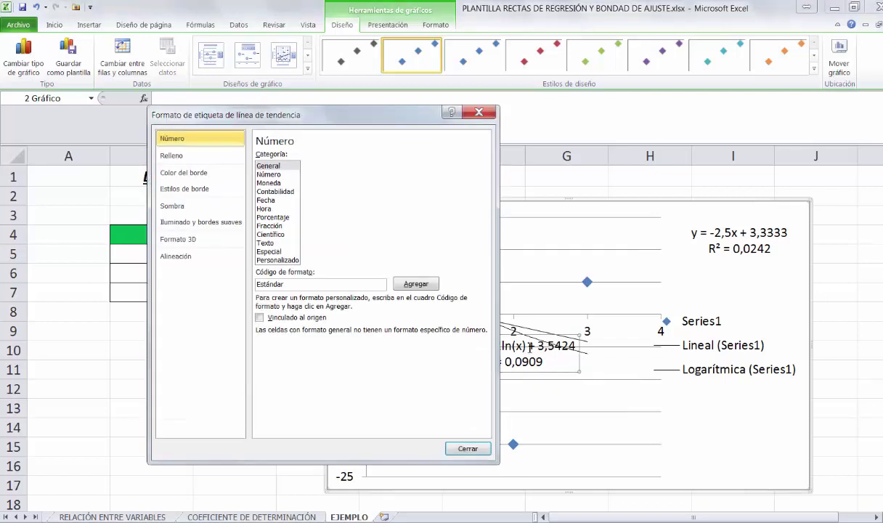
click(467, 447)
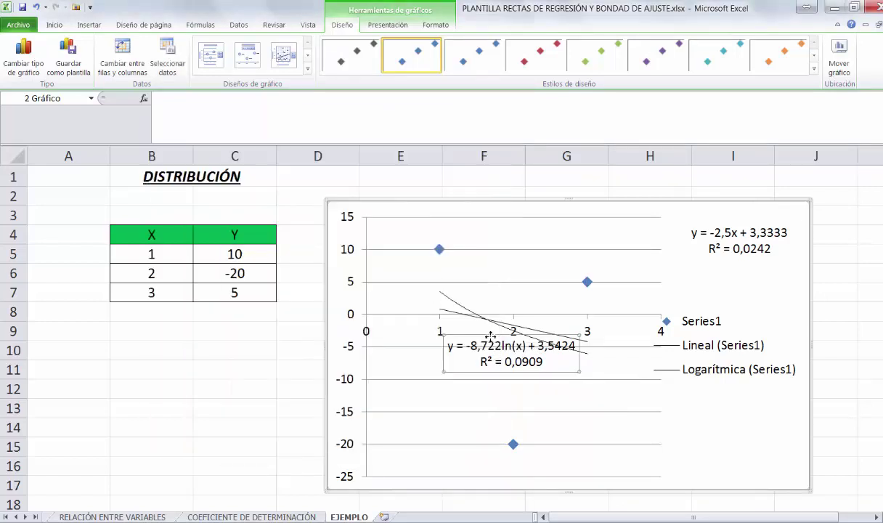
drag(479, 328, 745, 263)
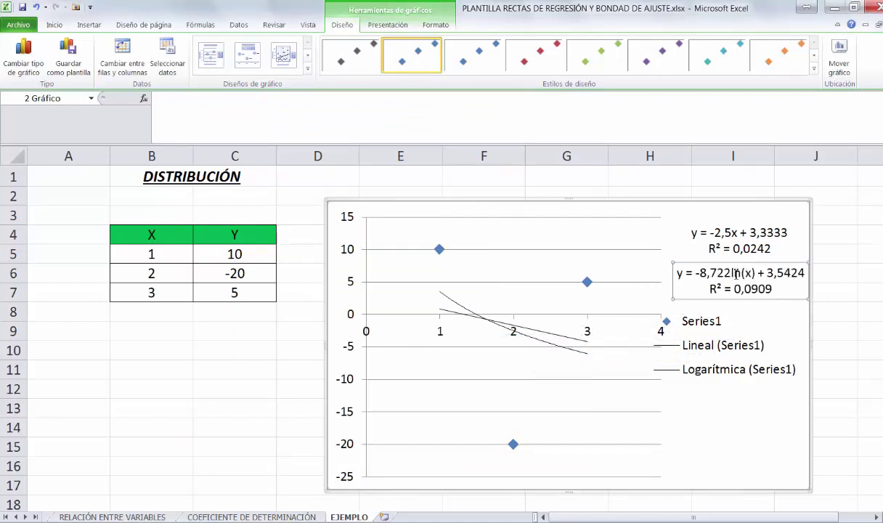
- Add an order 2 polynomial trendline to the chart's data series, with its equation and R squared value shown on the chart
click(439, 250)
right_click(438, 250)
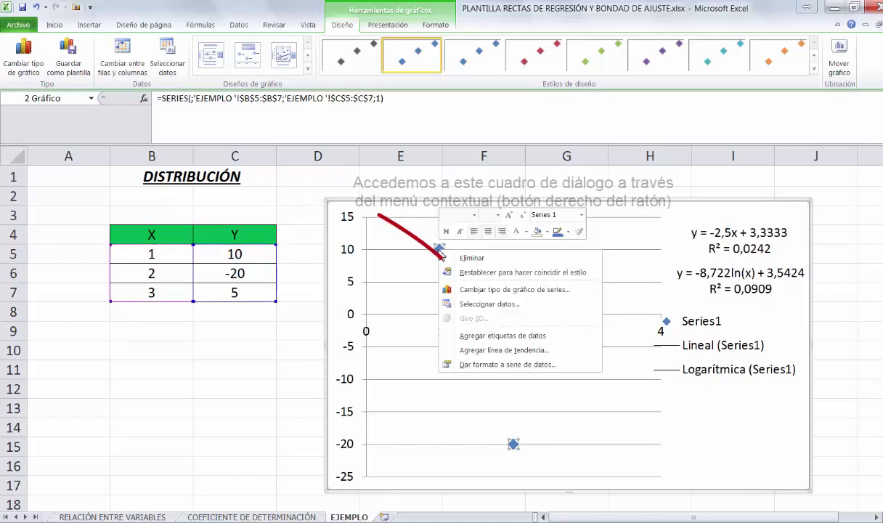
click(476, 351)
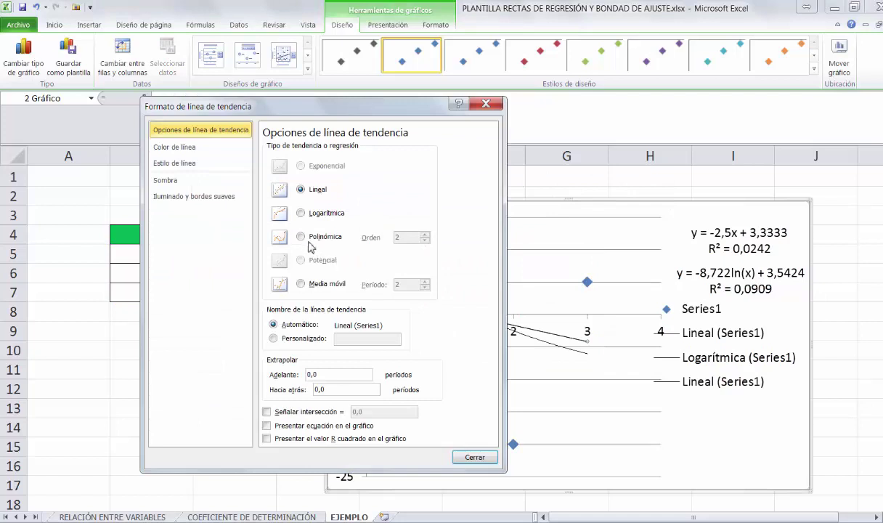
click(300, 237)
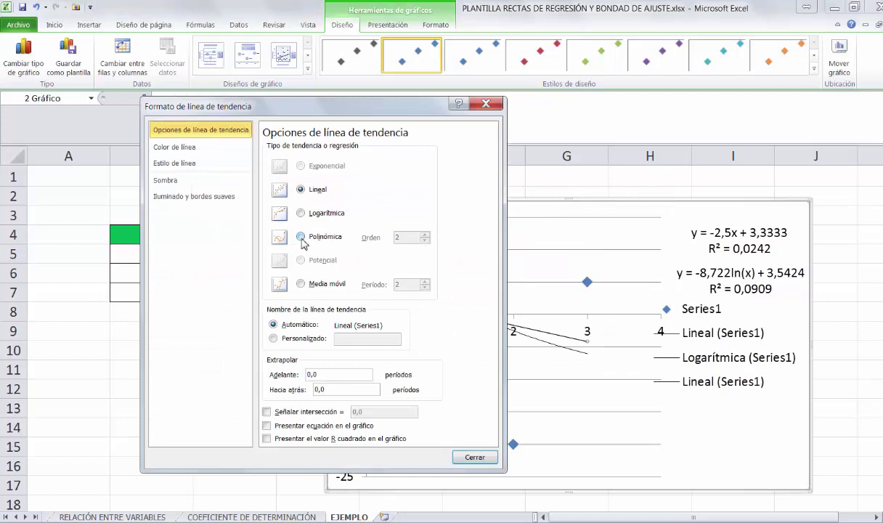
click(268, 426)
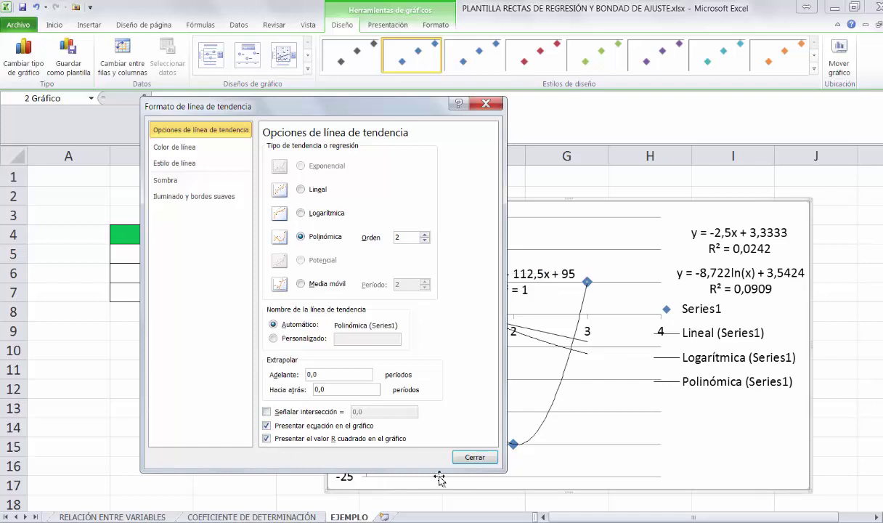
click(474, 458)
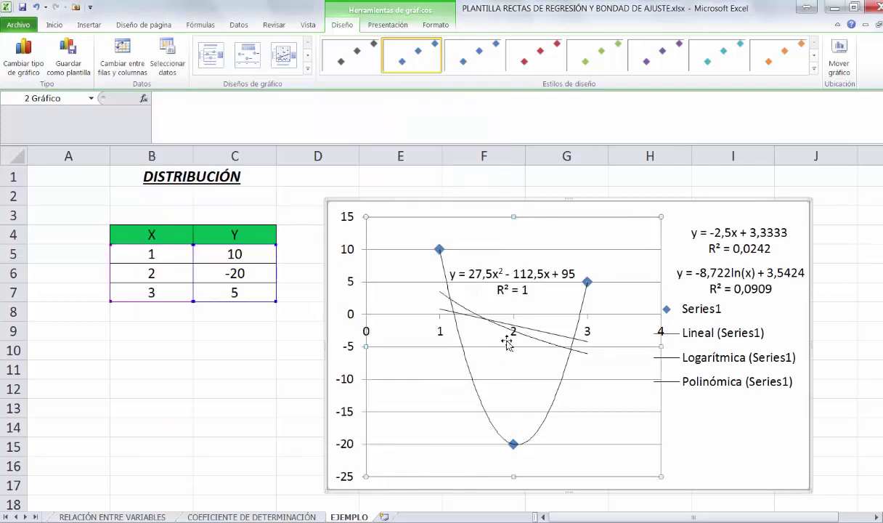
- Move the polynomial trendline's equation and R² label out of the plot area to the space below the legend
click(511, 283)
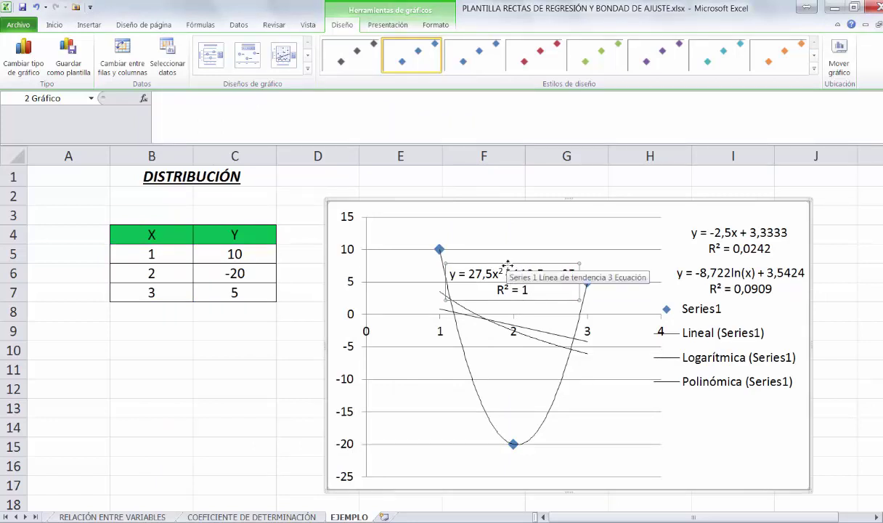
drag(507, 266, 731, 412)
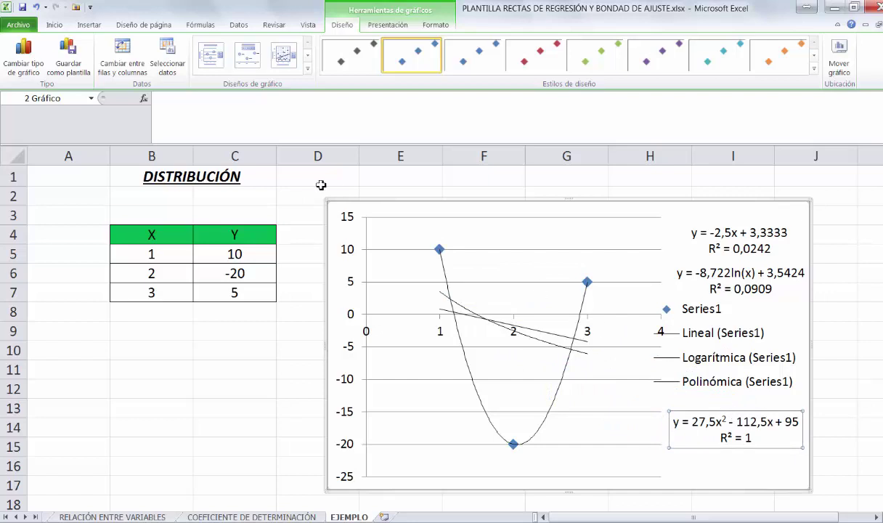
- Format the polynomial trendline's equation and R² label with red text at font size 14
drag(718, 438, 761, 438)
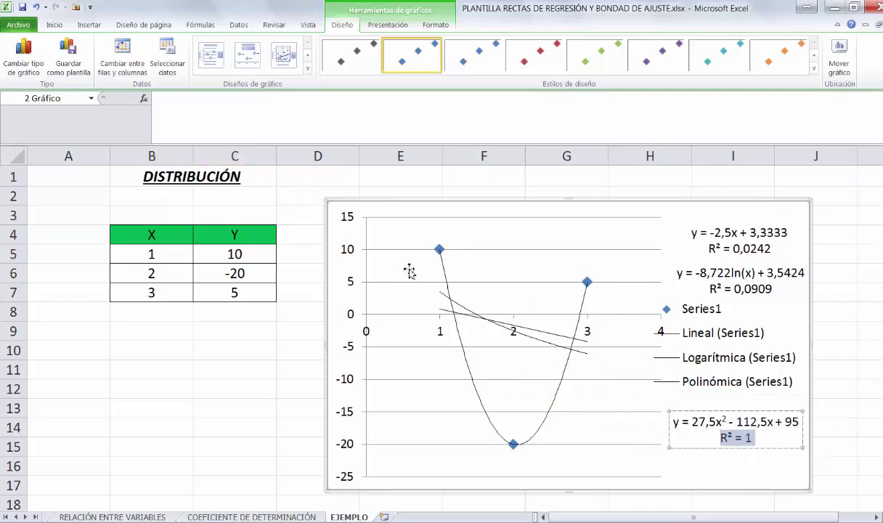
click(681, 412)
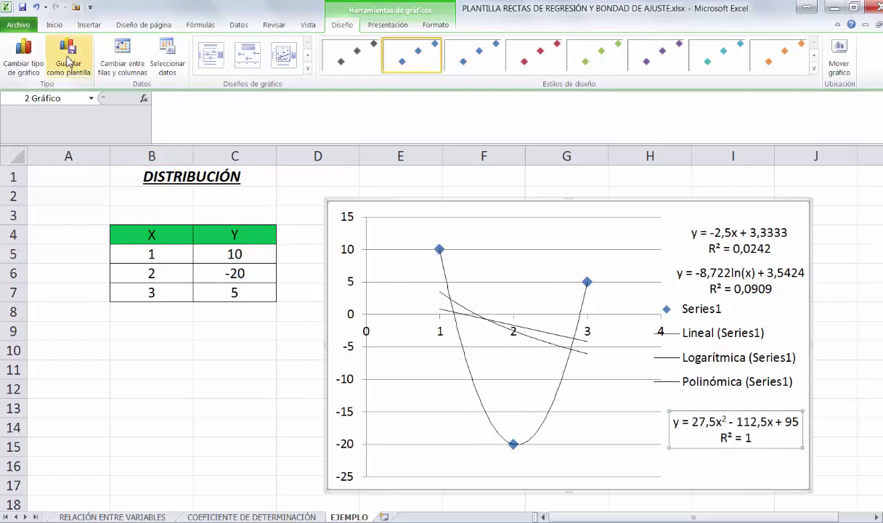
click(56, 26)
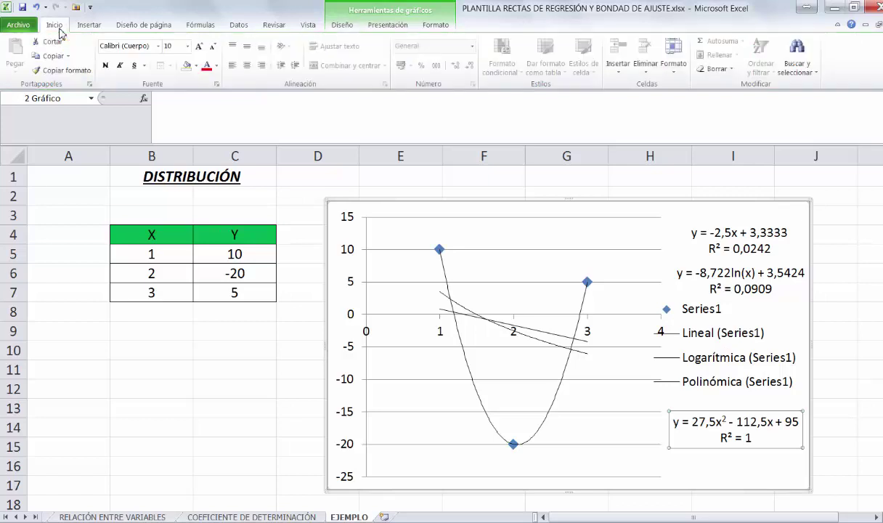
click(206, 66)
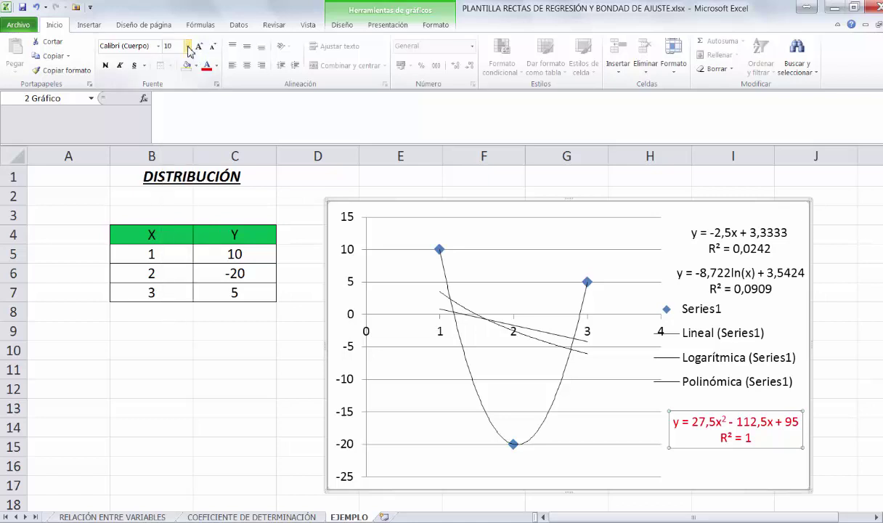
click(188, 48)
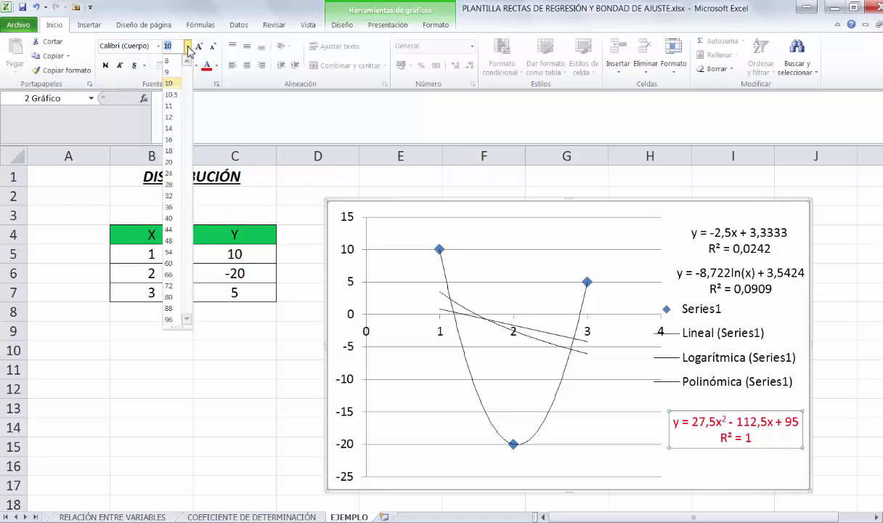
click(172, 130)
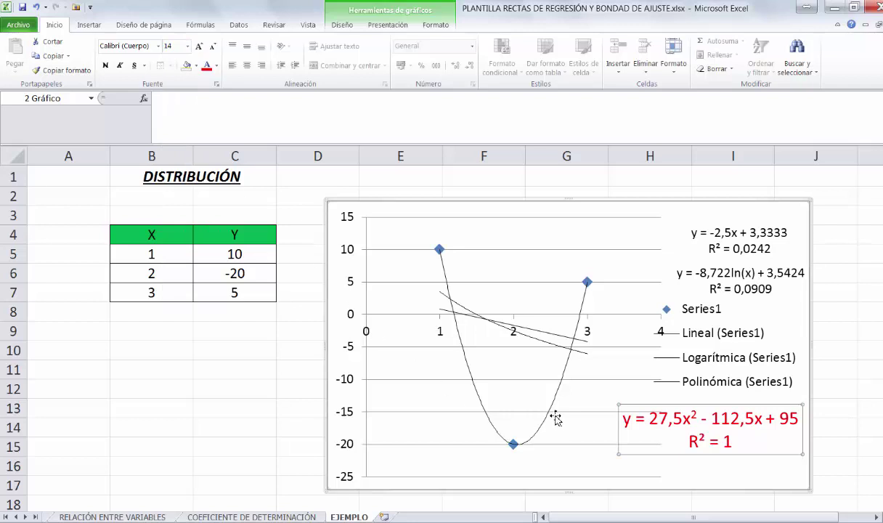